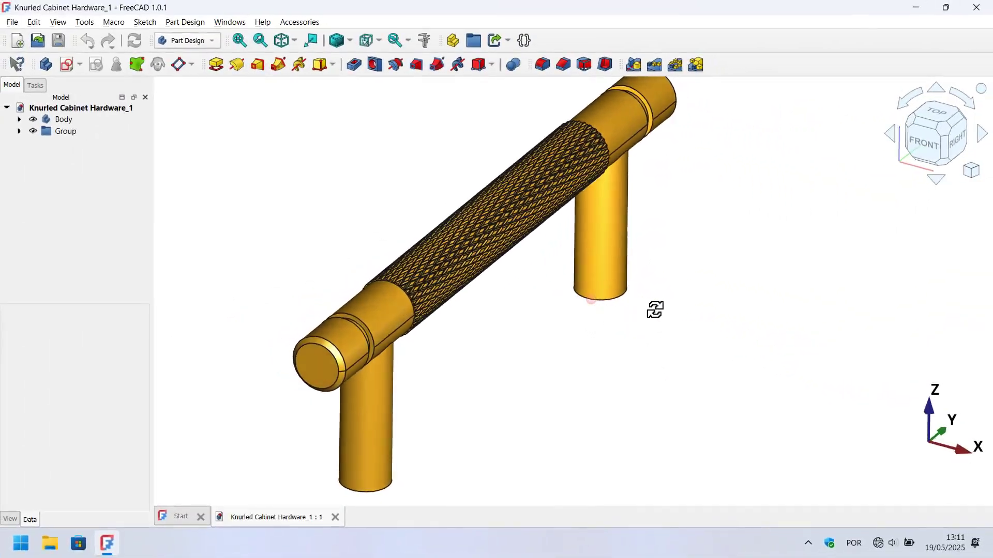
- Examine the finished knurled cabinet handle from several angles, including its knurled grip up close and the mounting holes in its posts
drag(656, 308, 733, 310)
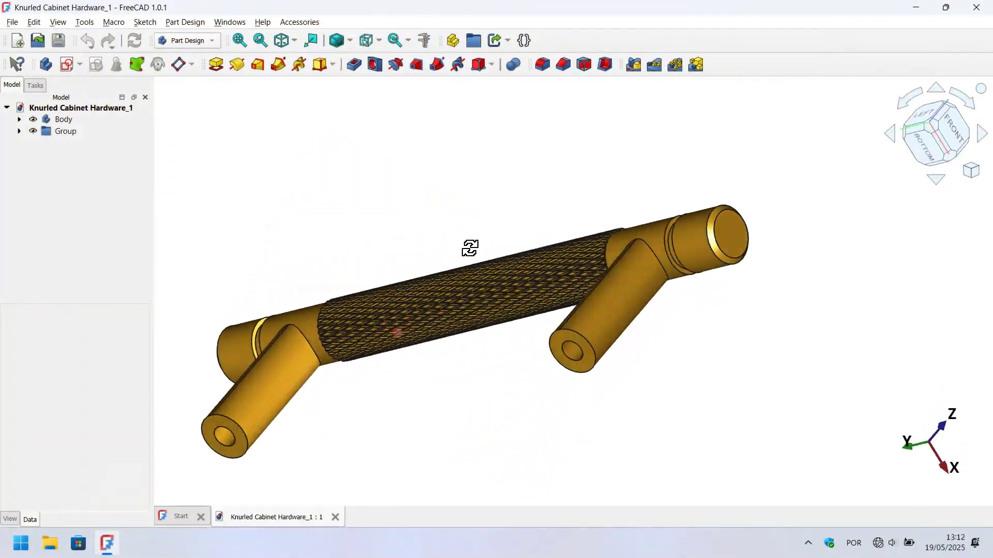
drag(469, 248, 620, 239)
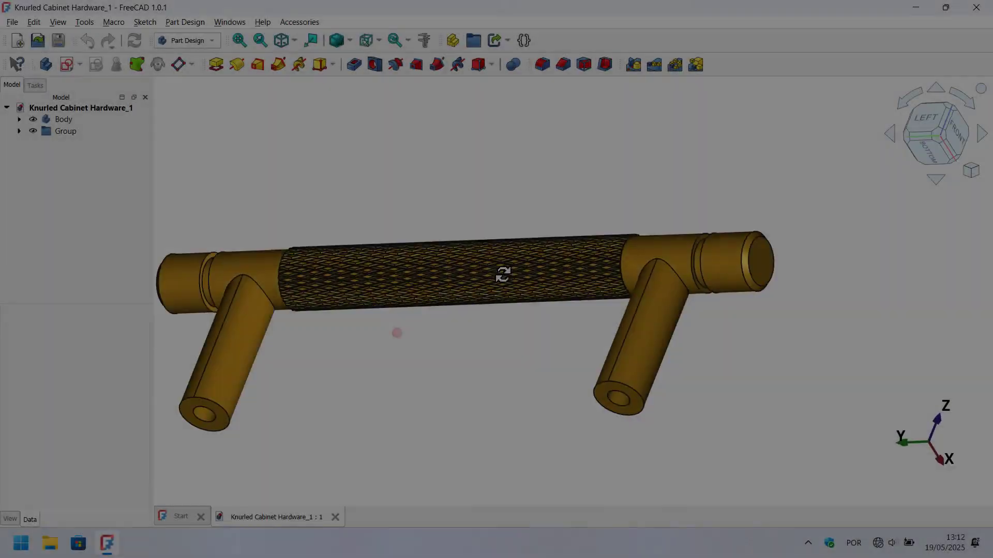
drag(503, 274, 579, 222)
scroll(470, 298, up, 6)
scroll(468, 294, down, 6)
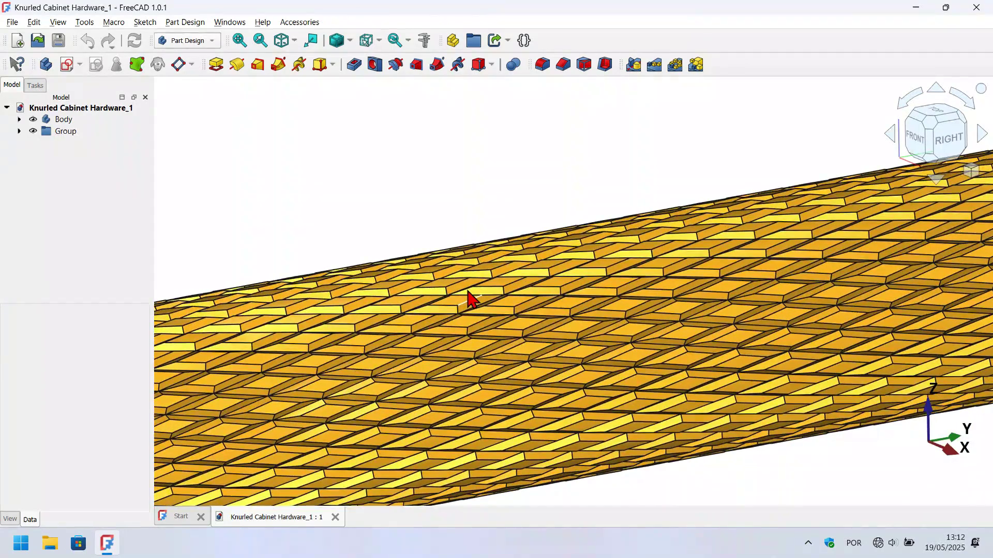
drag(322, 354, 413, 361)
scroll(341, 297, up, 3)
drag(310, 387, 504, 362)
scroll(609, 348, down, 3)
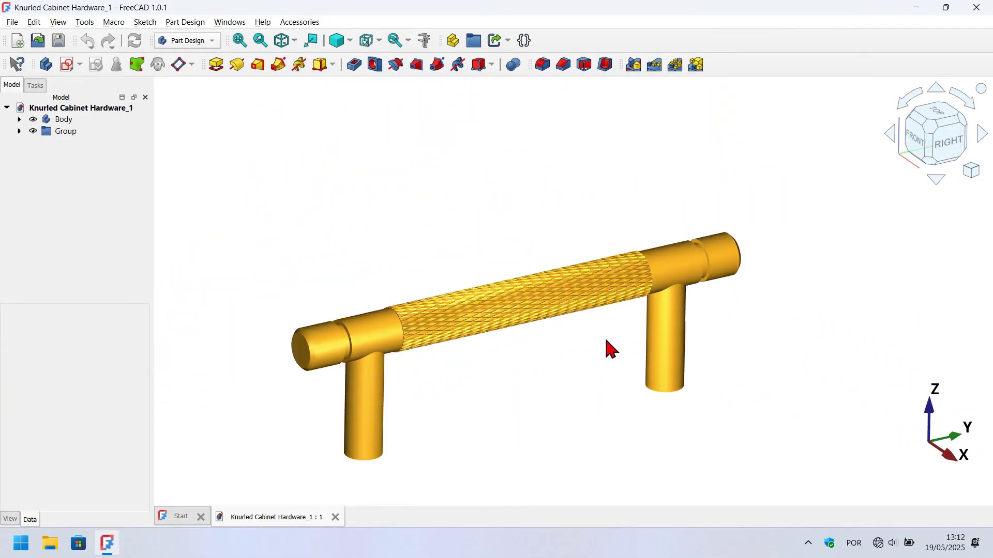
right_drag(605, 339, 620, 261)
scroll(620, 261, up, 3)
scroll(620, 261, down, 3)
scroll(618, 259, up, 3)
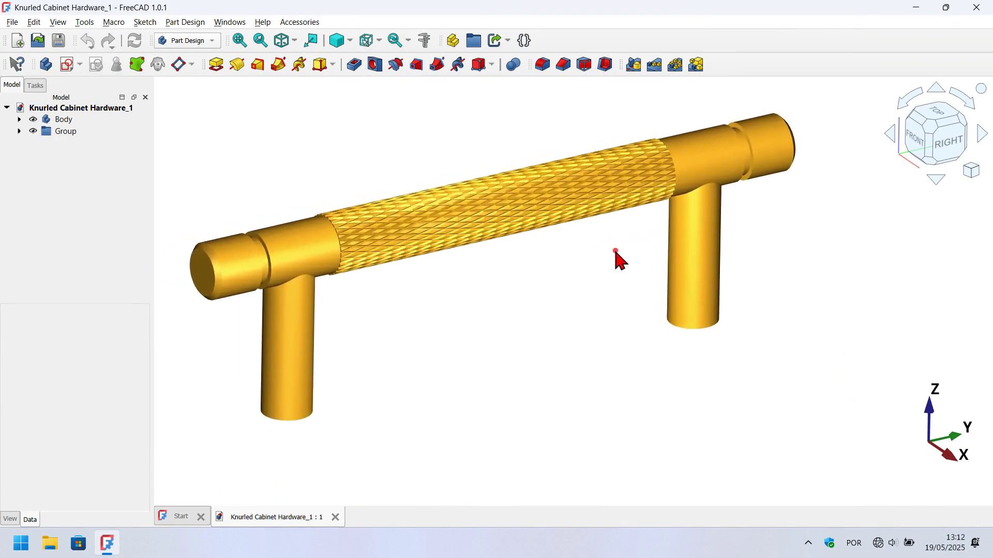
drag(618, 259, 695, 223)
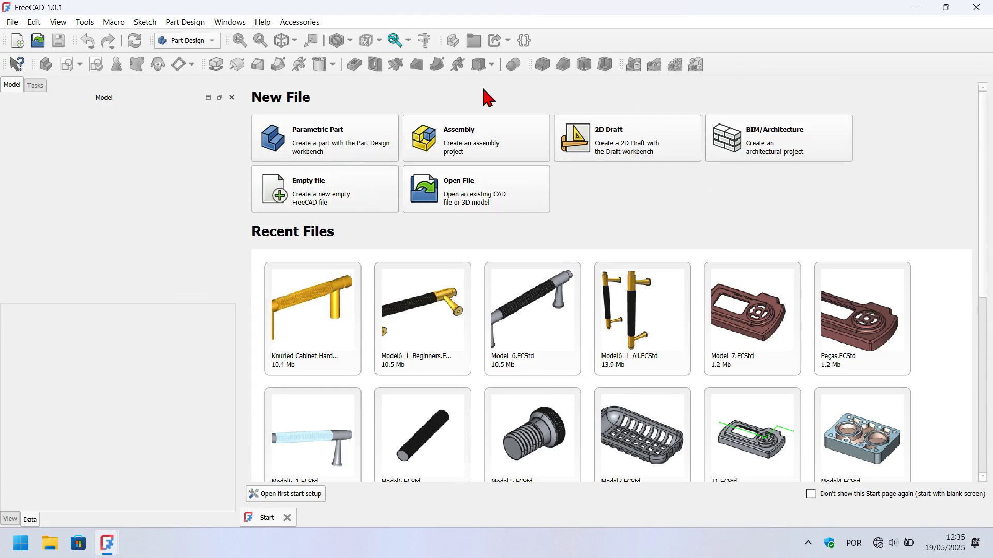
- Create a new empty file and add a body to it
click(329, 190)
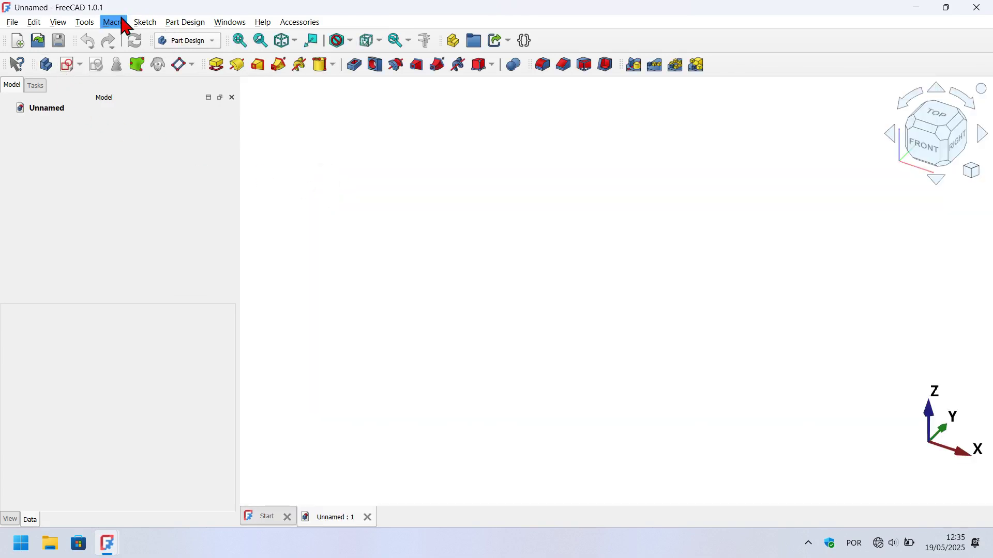
click(46, 65)
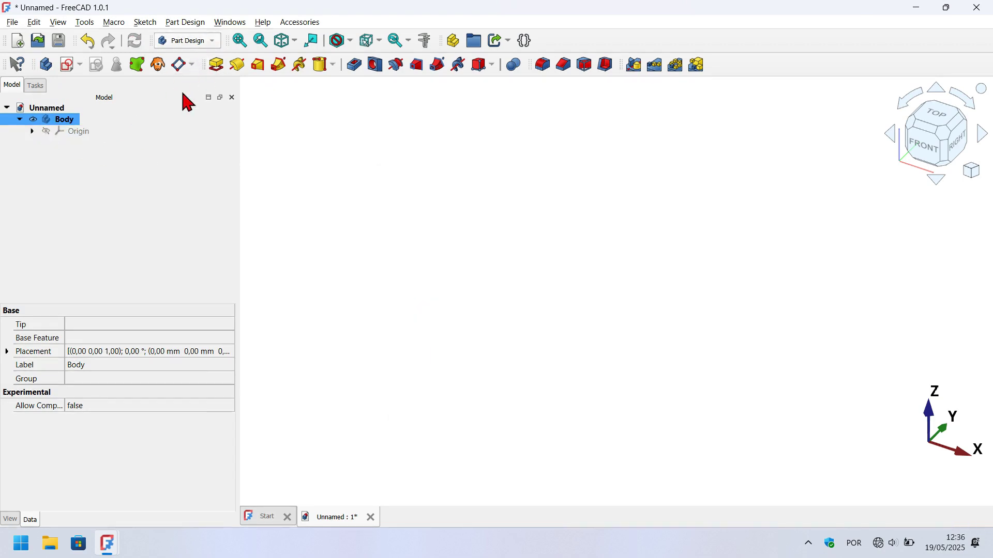
click(517, 226)
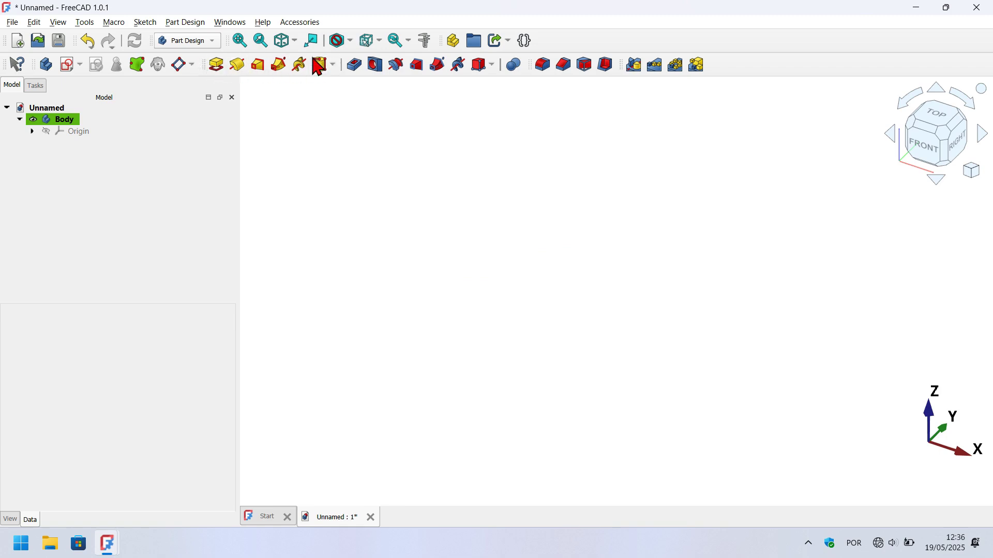
- Start an additive cylinder in the body and attach it to the XZ plane
click(334, 65)
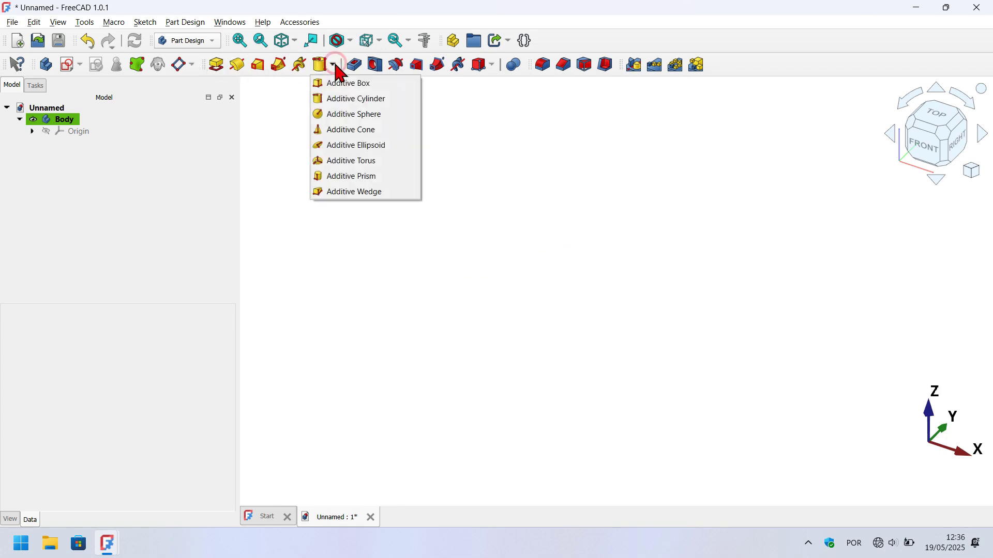
click(398, 103)
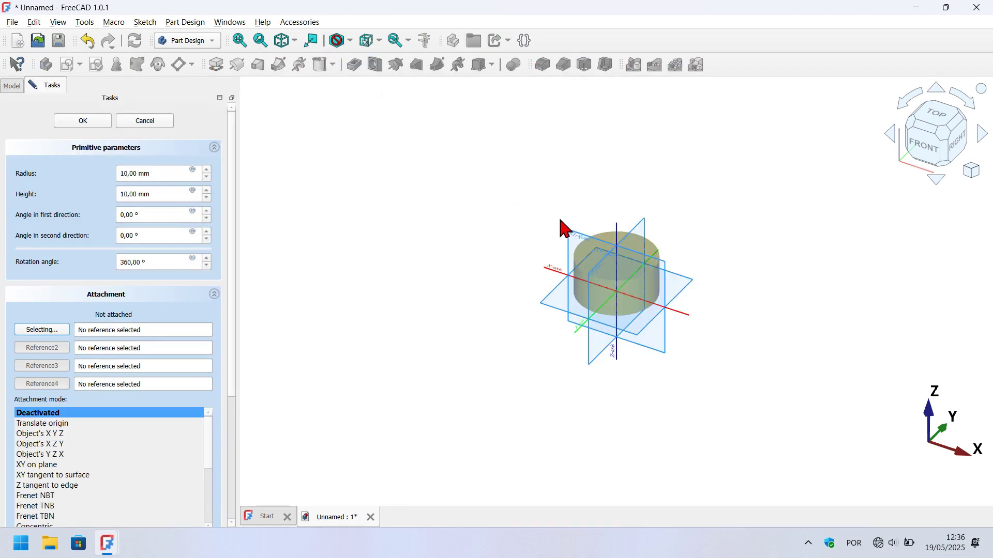
scroll(569, 233, up, 6)
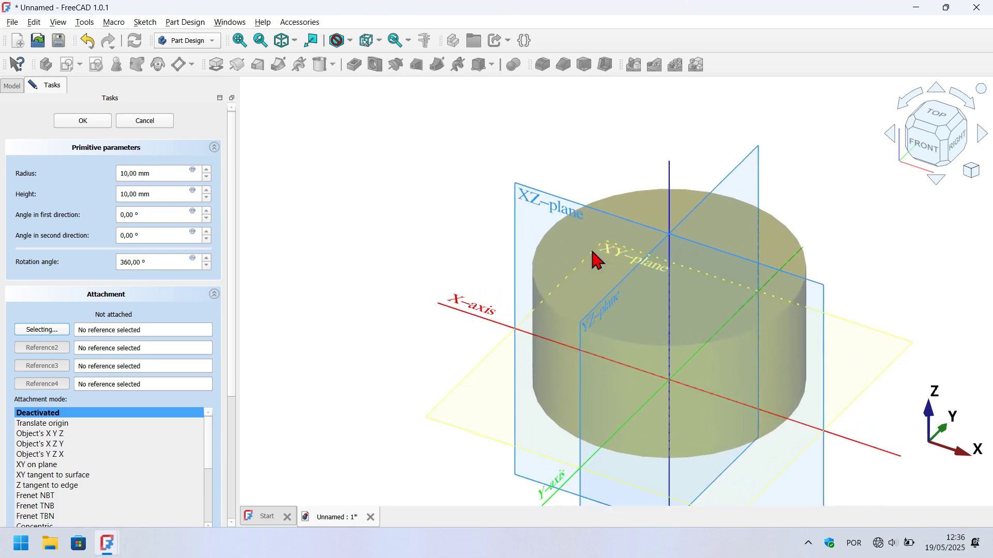
click(540, 203)
scroll(540, 203, up, 5)
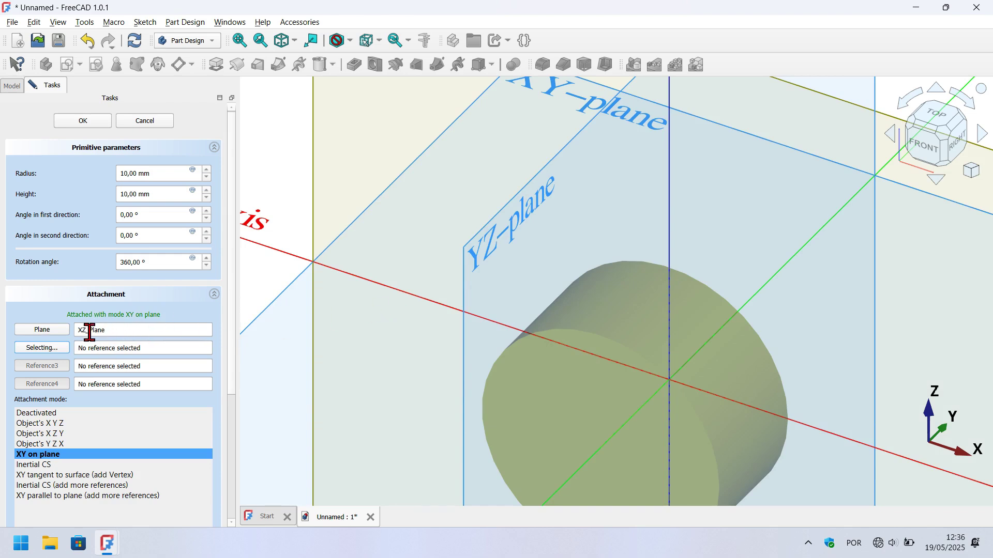
scroll(496, 234, down, 5)
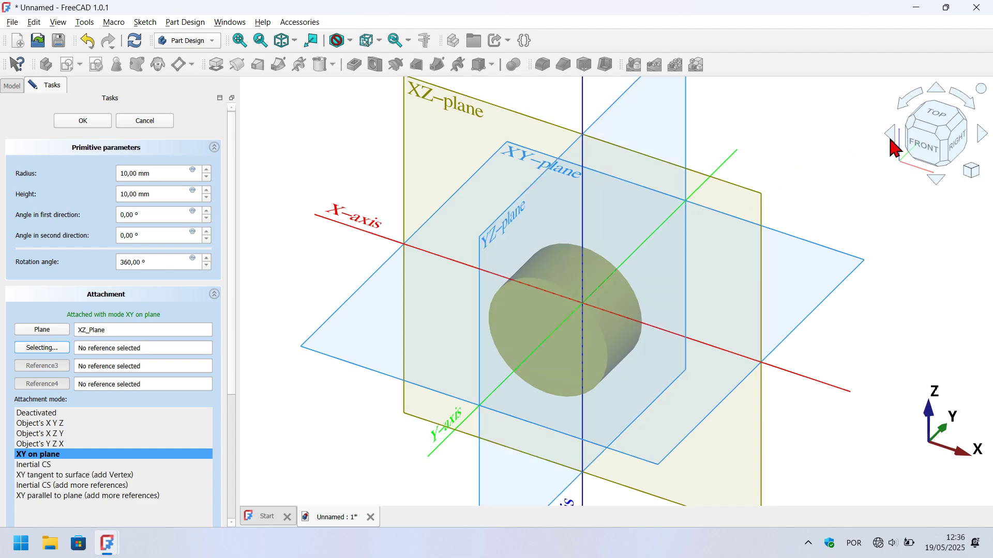
click(958, 145)
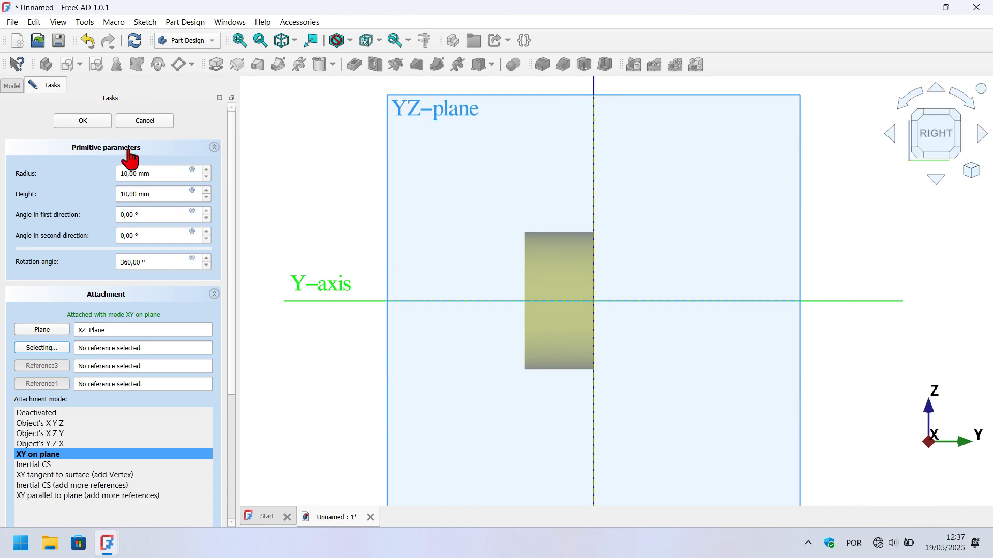
- Set the cylinder's radius to 5,7 mm and its height to 130 mm
drag(165, 171, 66, 177)
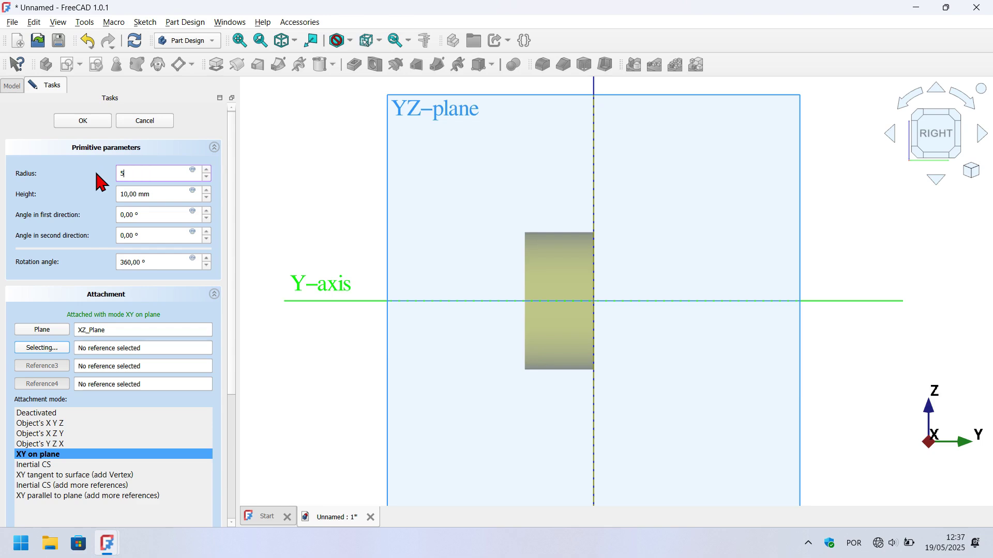
text(5,7)
drag(166, 192, 82, 193)
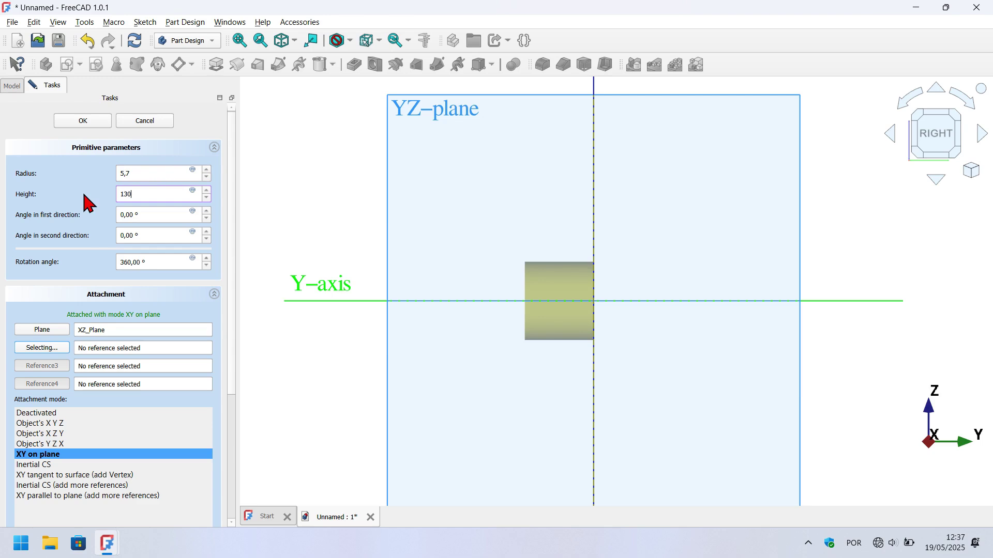
text(130)
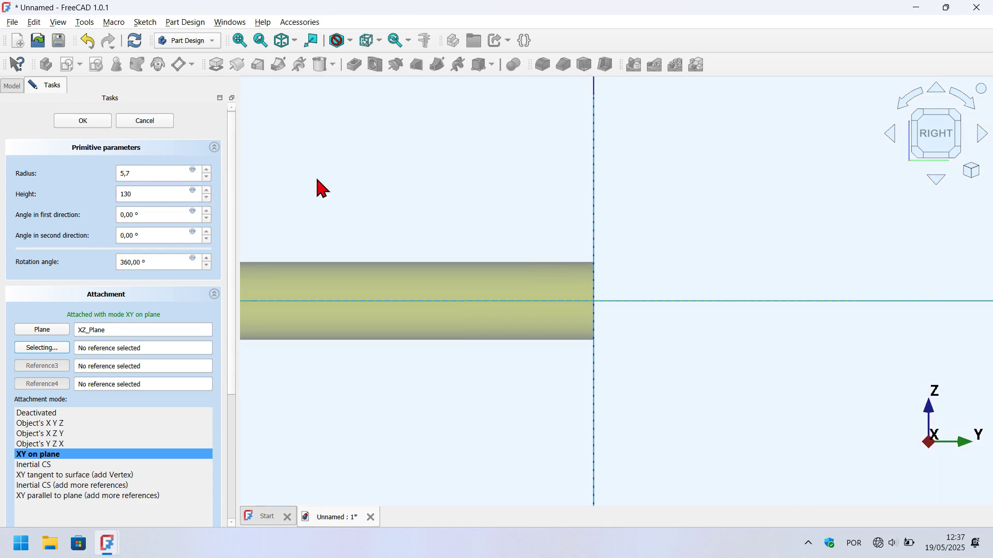
scroll(661, 186, down, 5)
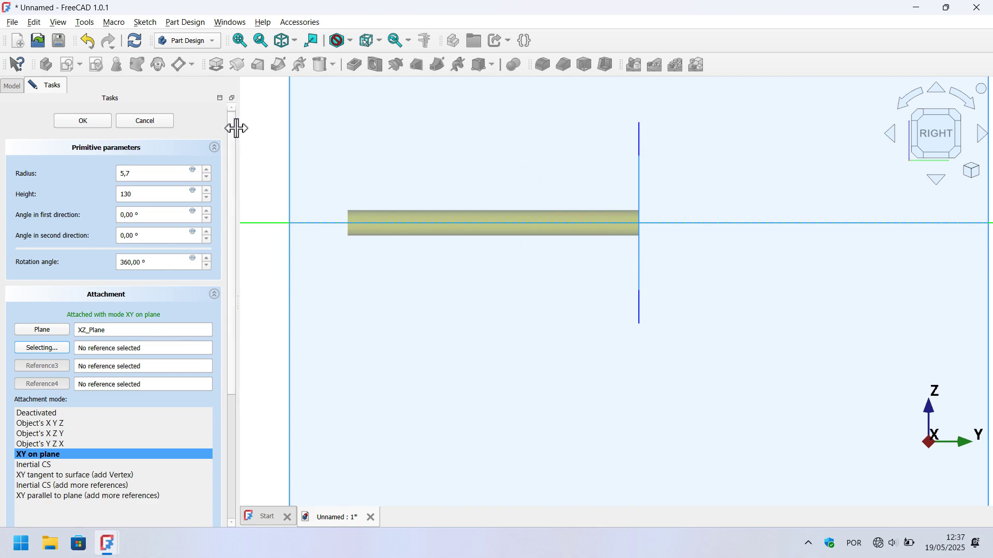
- Centre the cylinder on the origin with a z-direction attachment offset of -65 mm and create it
drag(233, 133, 238, 342)
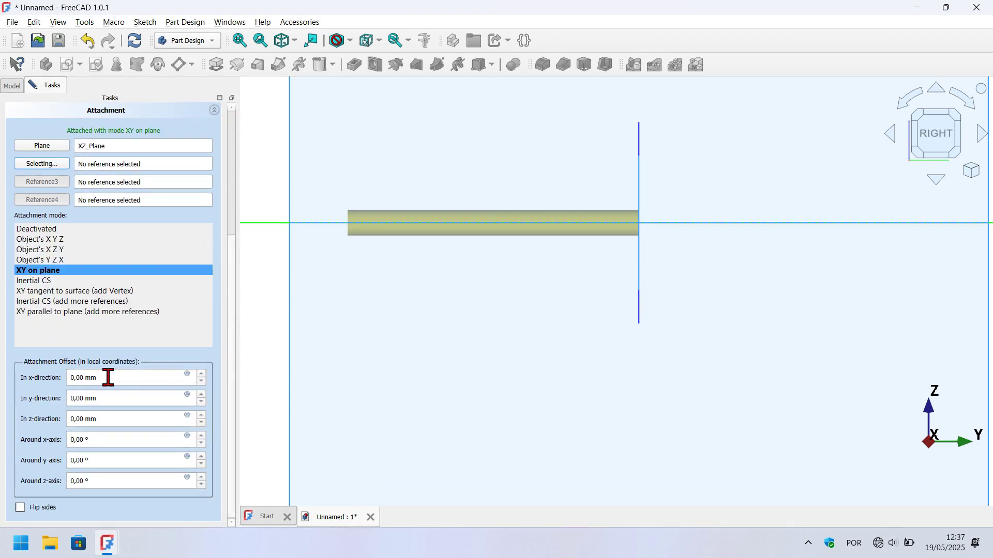
triple_click(121, 424)
text(-65)
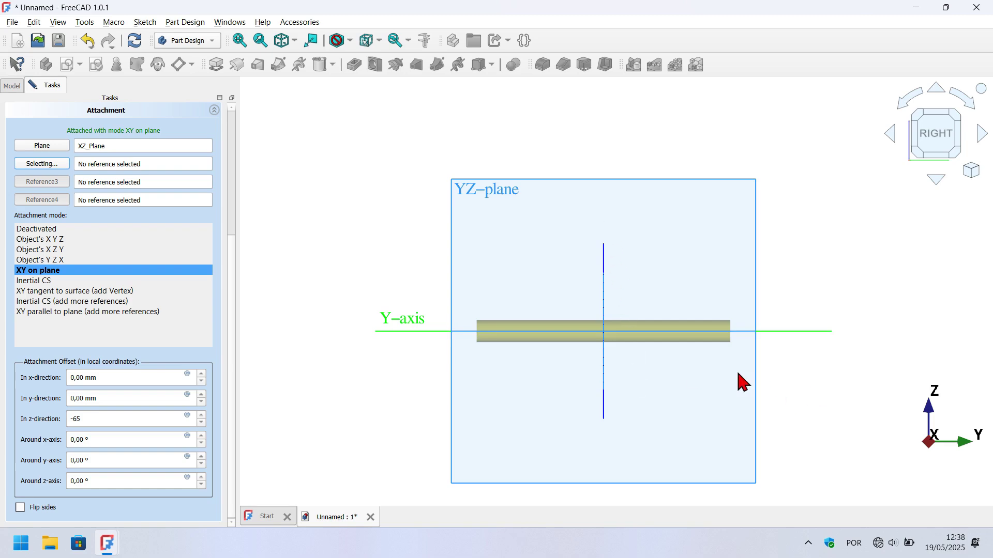
drag(231, 341, 231, 192)
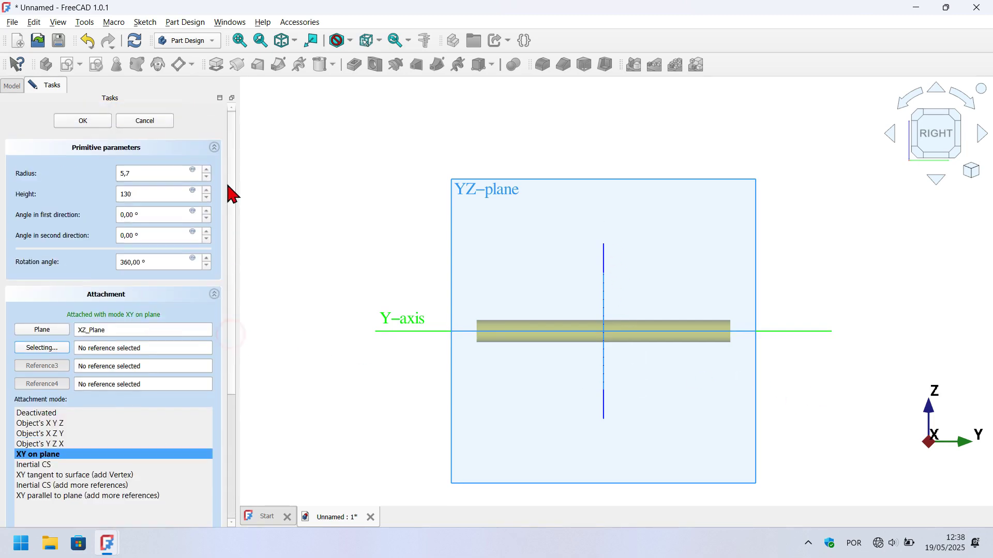
click(86, 121)
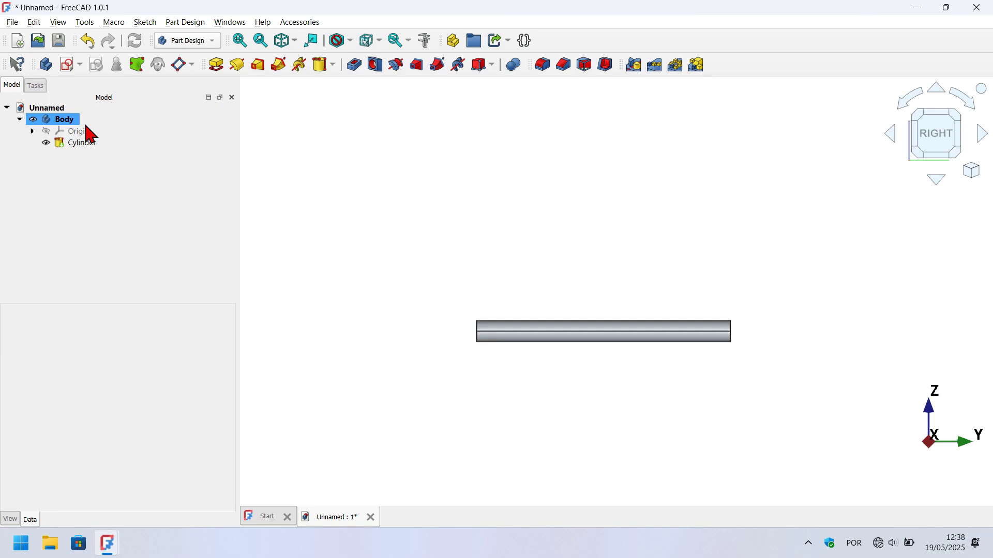
key(0)
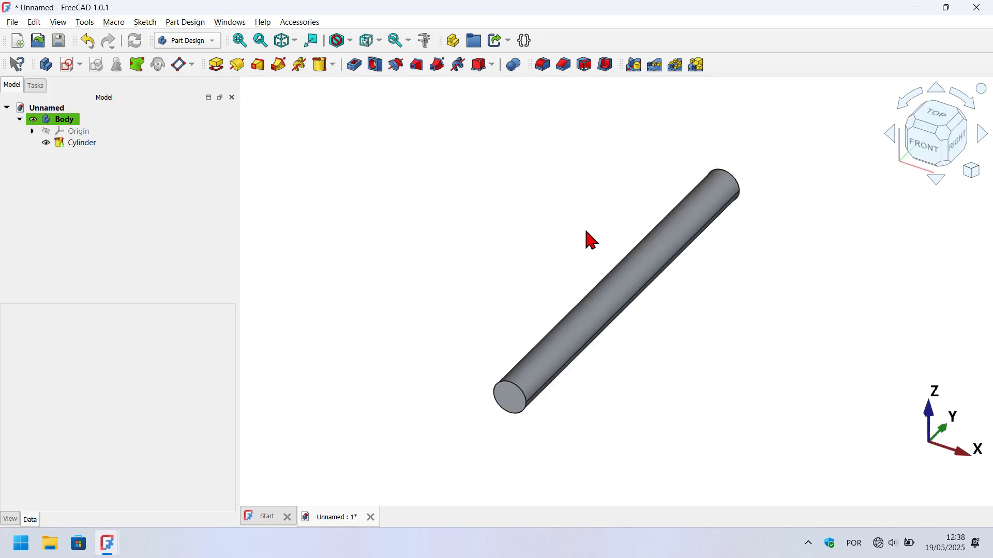
scroll(667, 202, up, 1)
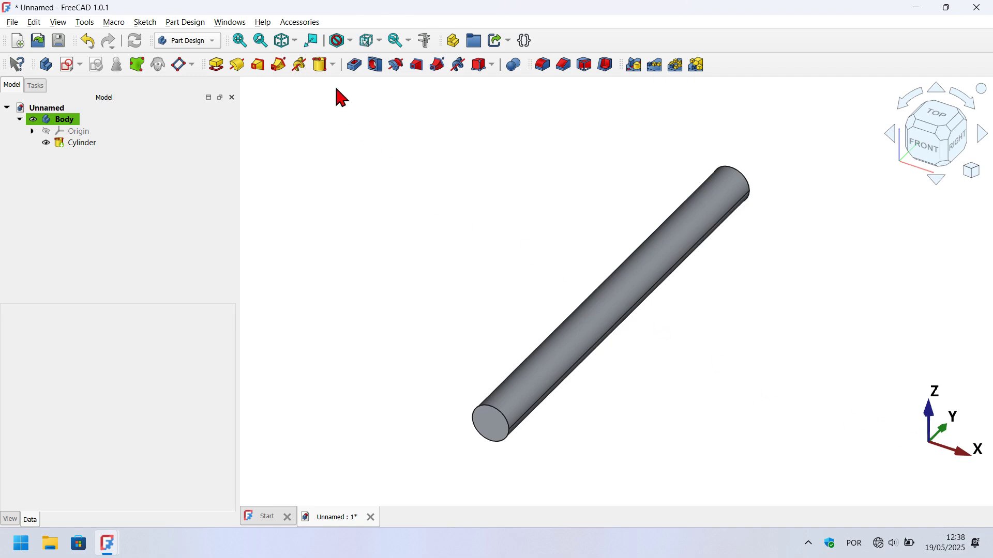
- Start a second additive cylinder around the bar and attach it to the XZ plane
click(322, 66)
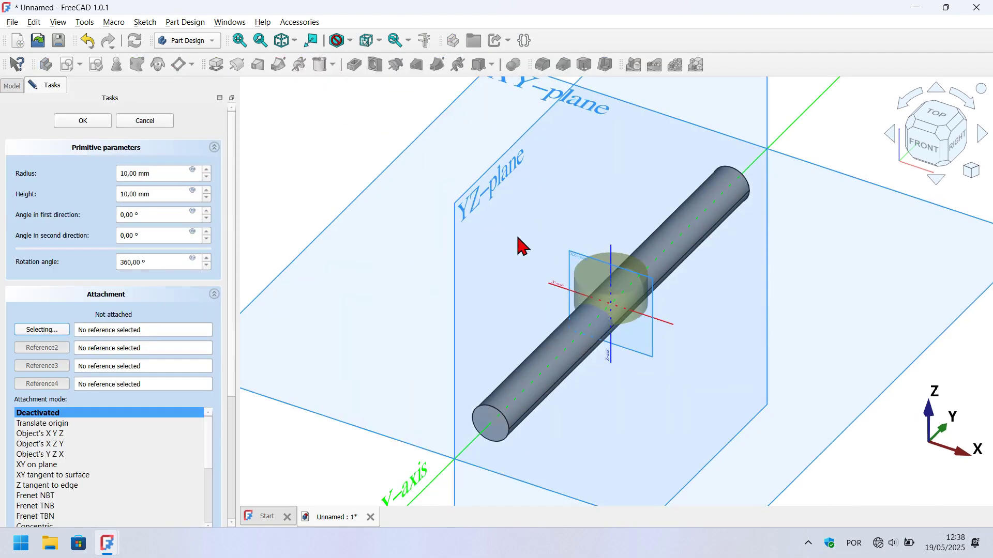
scroll(592, 274, up, 4)
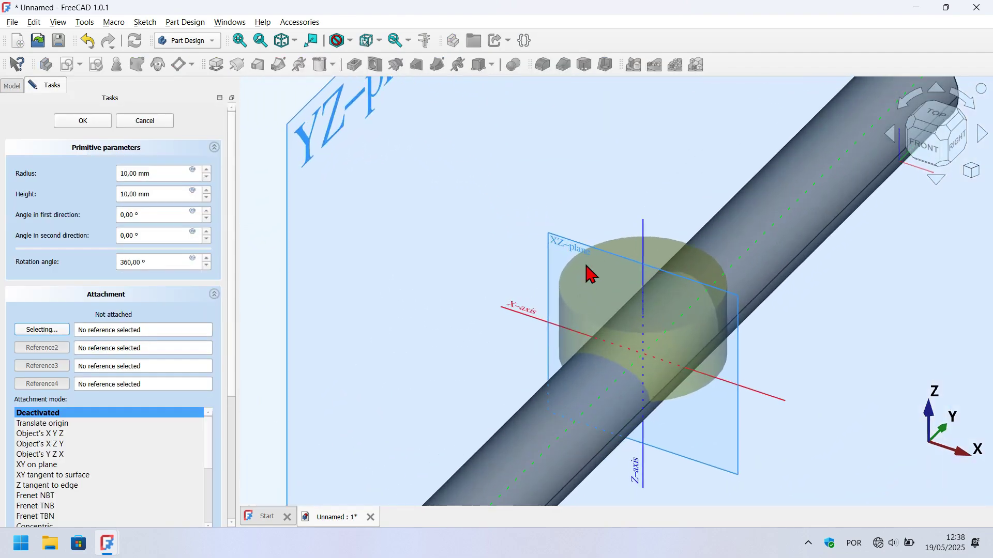
scroll(591, 274, up, 3)
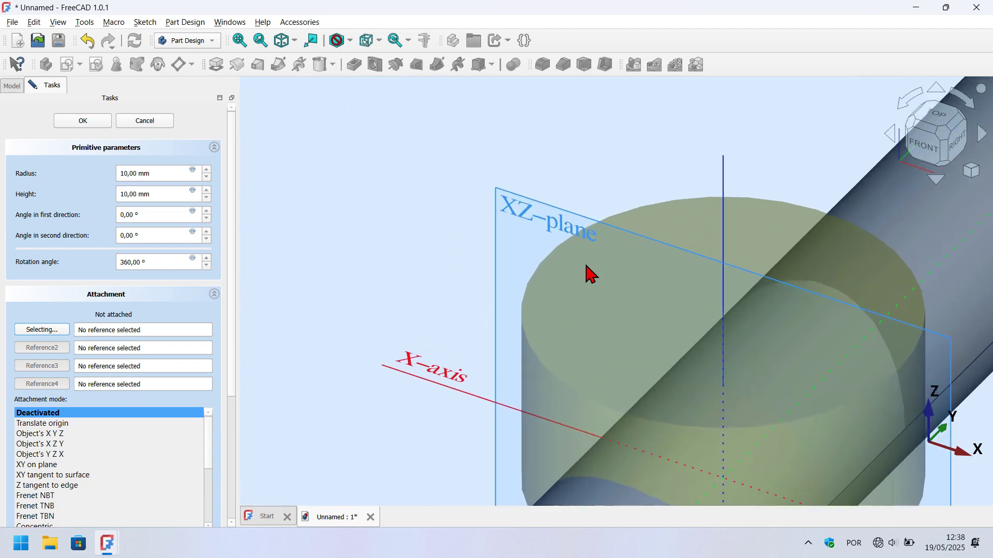
click(513, 205)
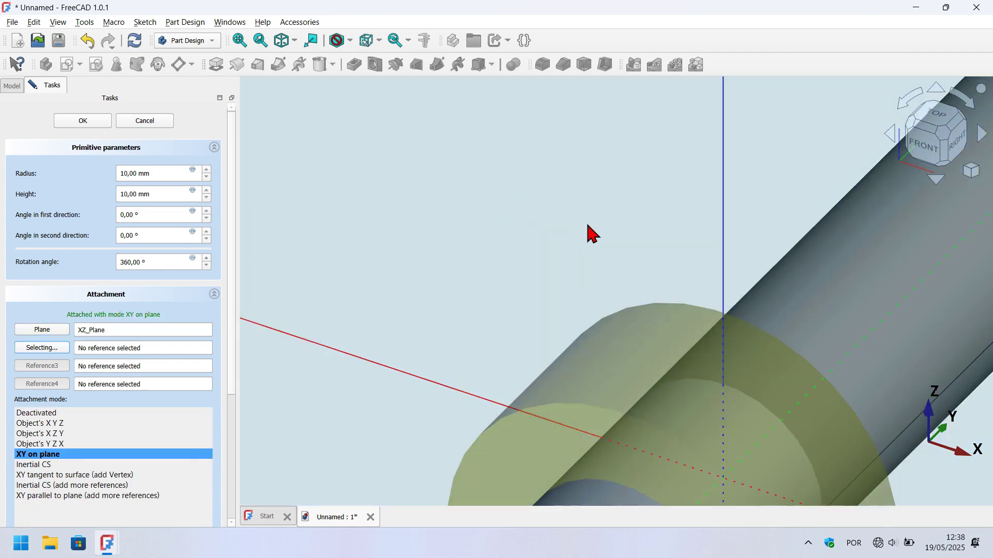
key(v)
key(f)
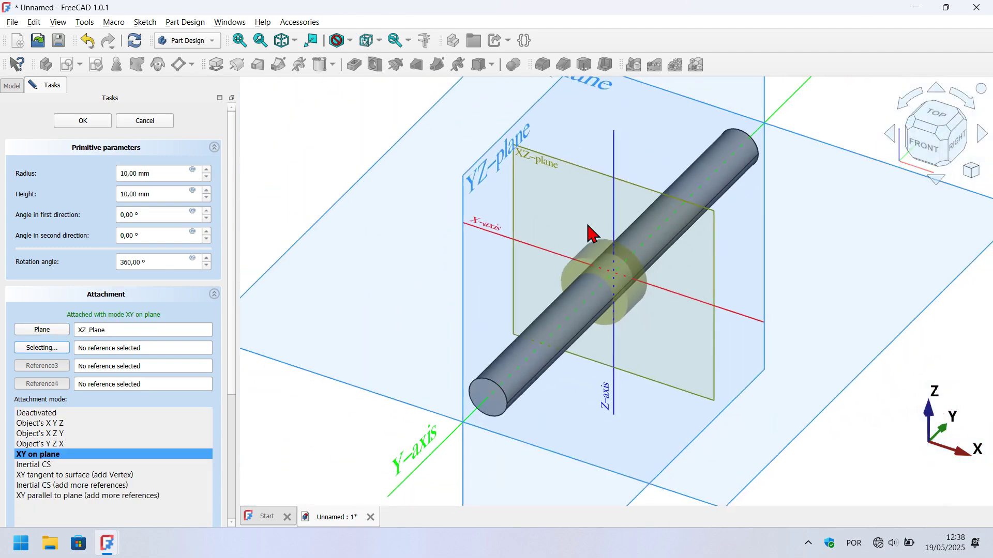
click(954, 146)
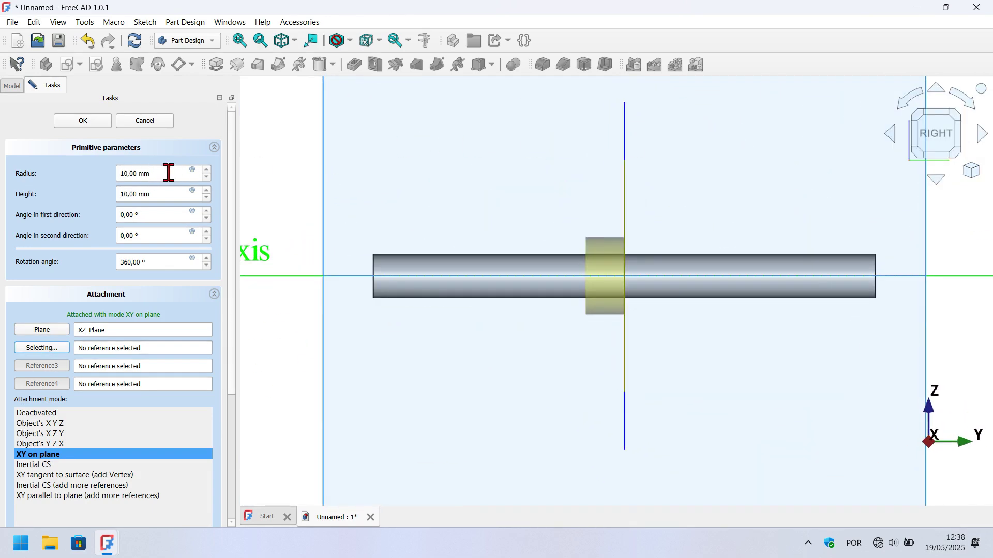
- Give the second cylinder a 6 mm radius, 75 mm height and a z-direction attachment offset of -75/2, and create it
drag(168, 174, 95, 172)
drag(179, 195, 72, 201)
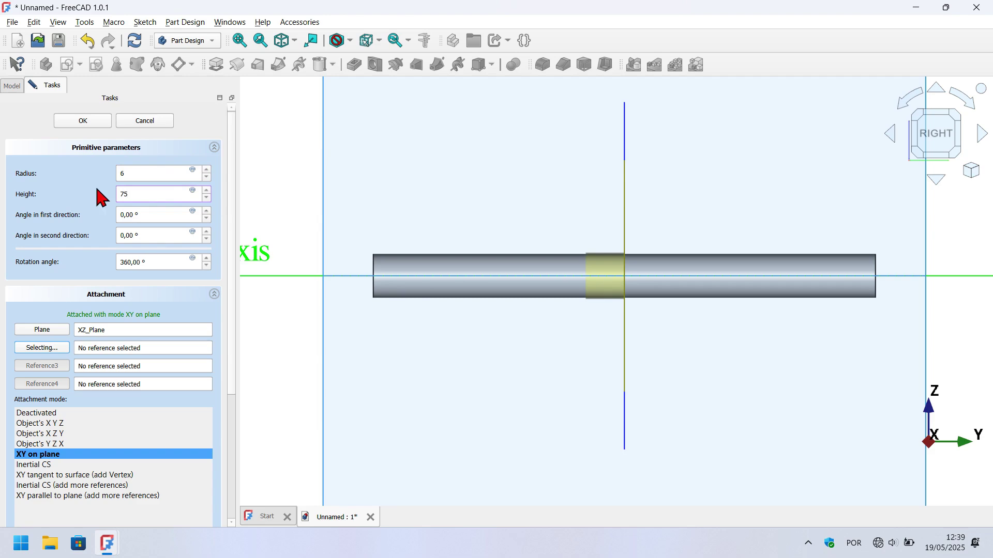
drag(231, 189, 231, 389)
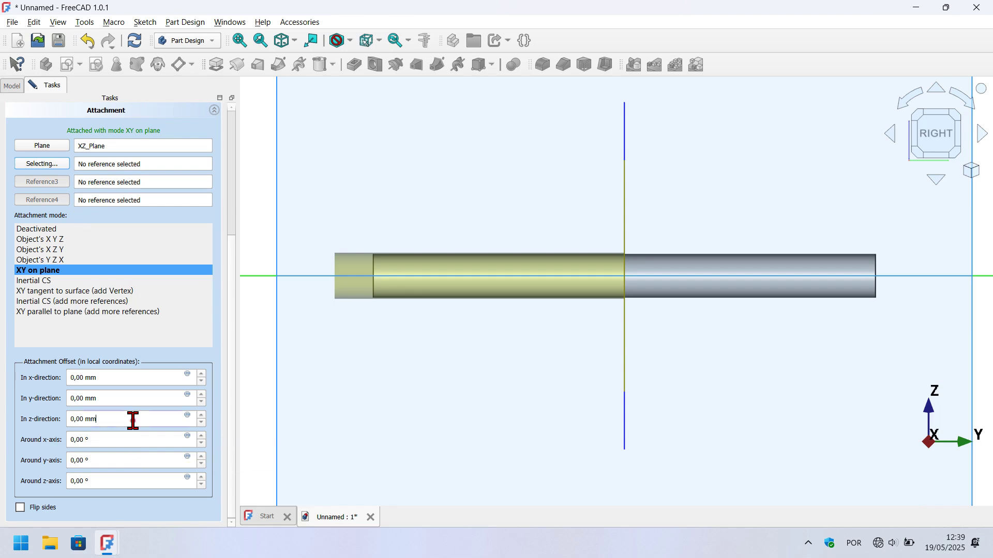
drag(132, 420, 12, 421)
text(-75/2)
drag(231, 410, 229, 227)
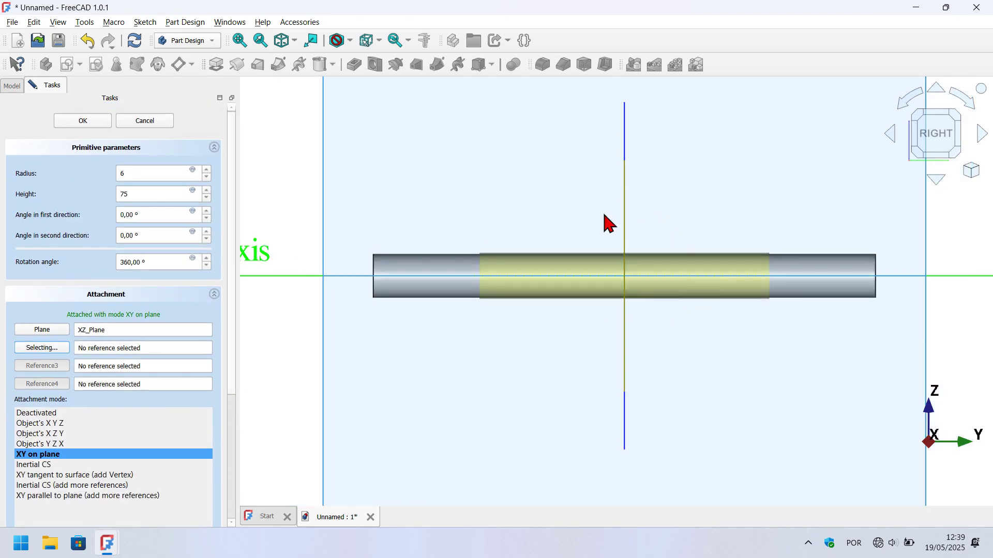
click(95, 123)
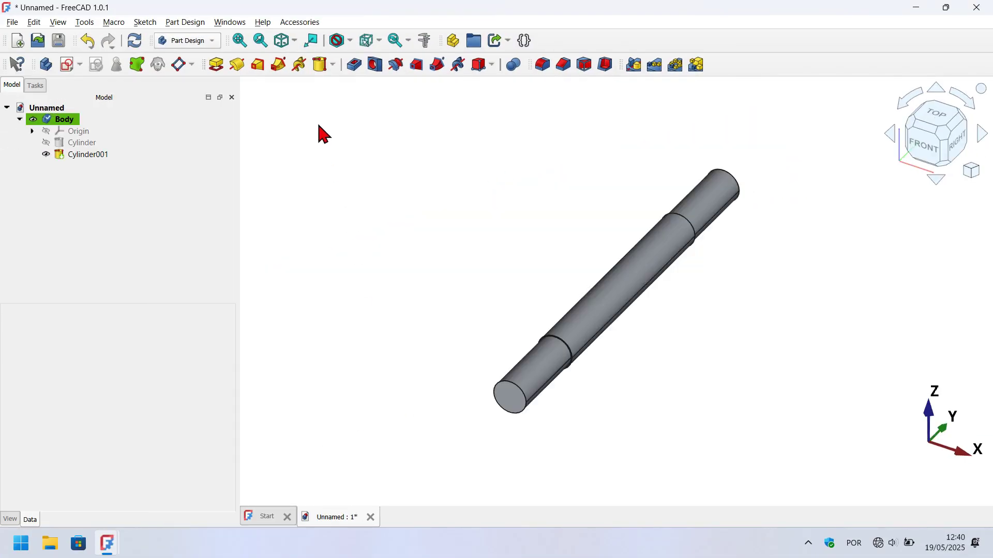
- Start a third additive cylinder for the handle's leg, attach it to the XY plane and flip its side so it points downward
click(317, 66)
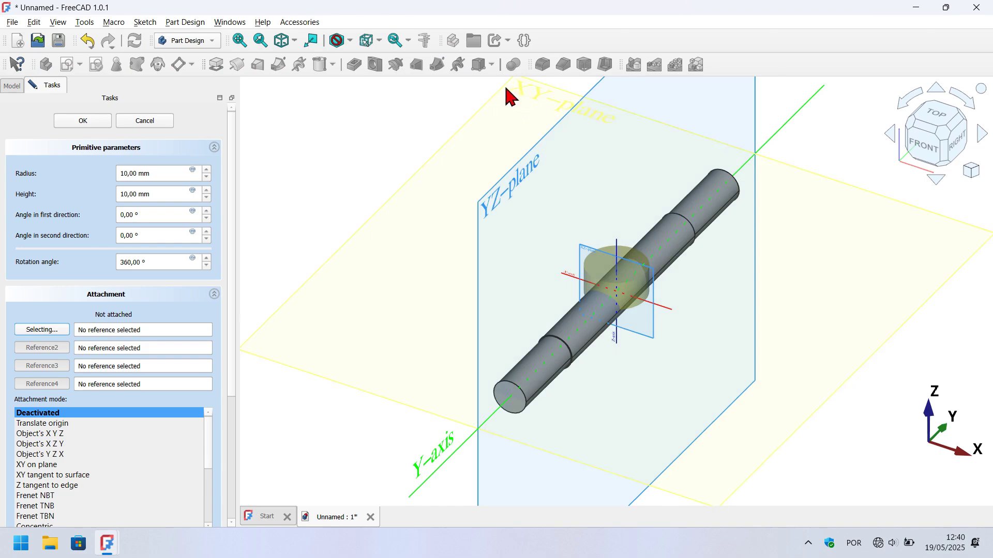
click(533, 93)
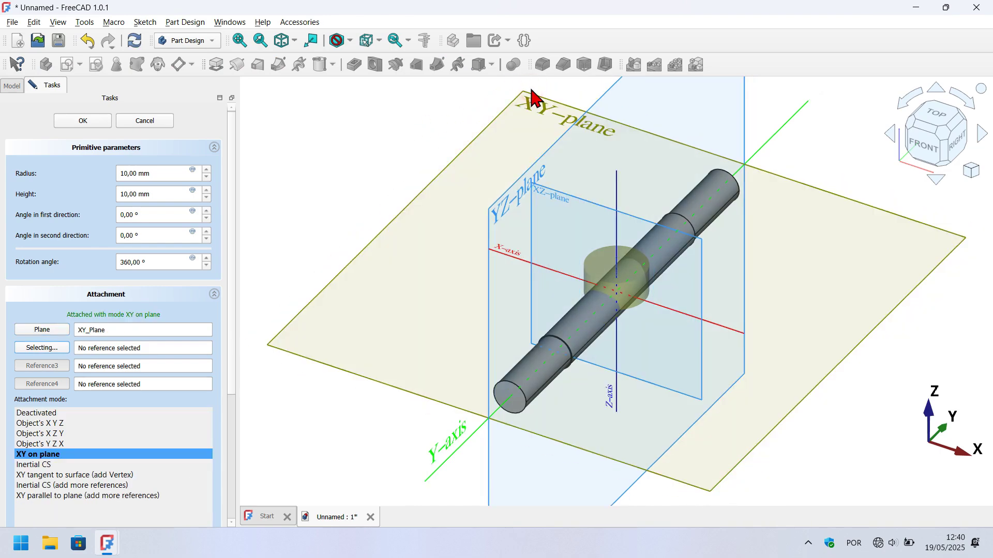
click(956, 150)
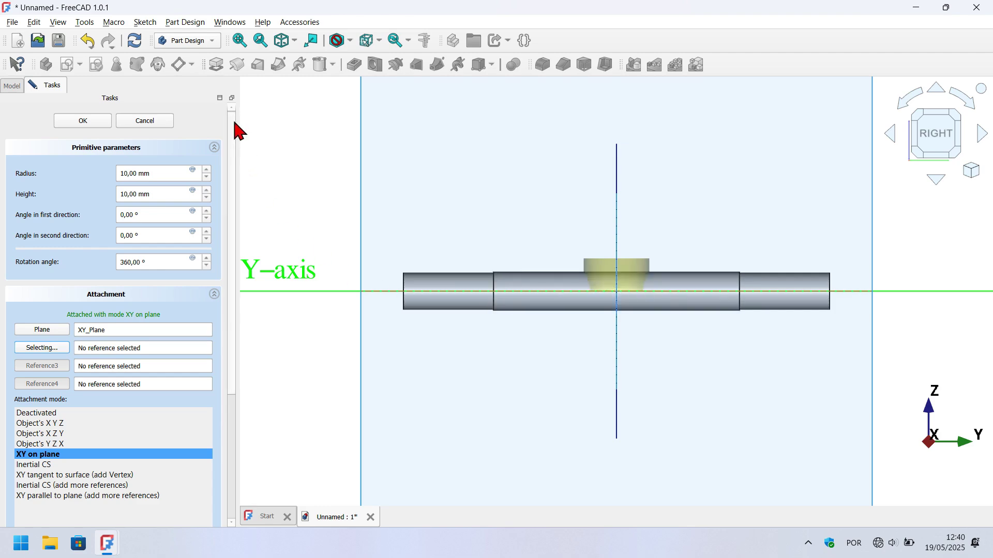
drag(233, 128, 237, 305)
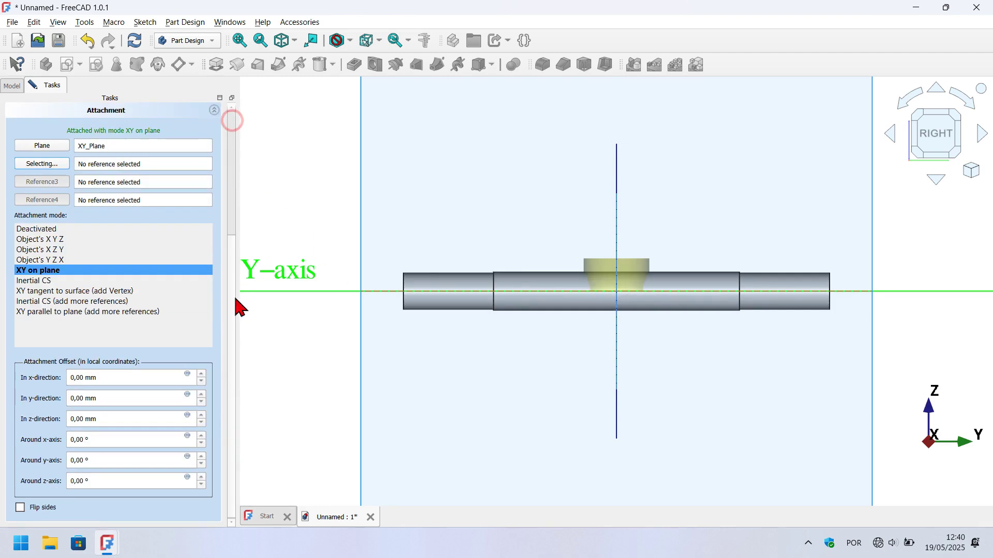
click(45, 511)
- Set the leg cylinder's radius to 5 mm and its height to 33 mm
drag(231, 429, 227, 218)
click(179, 175)
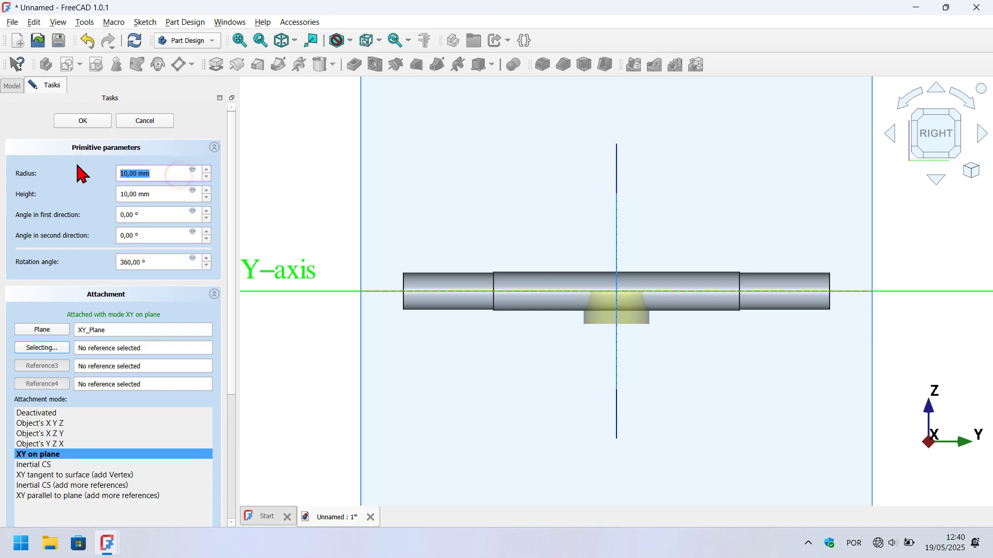
click(168, 194)
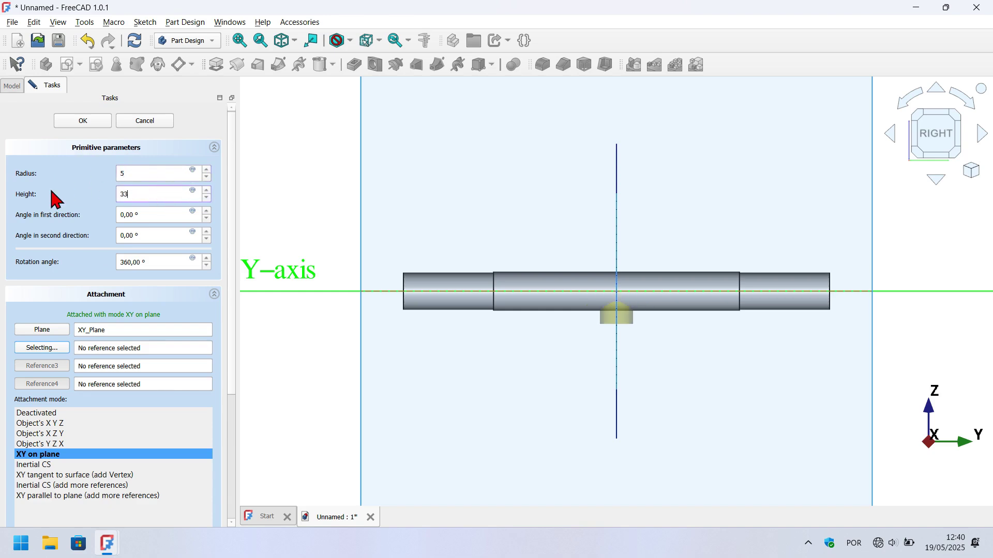
- Offset the leg cylinder by -45,5 mm in the y-direction and create it
drag(228, 190, 228, 405)
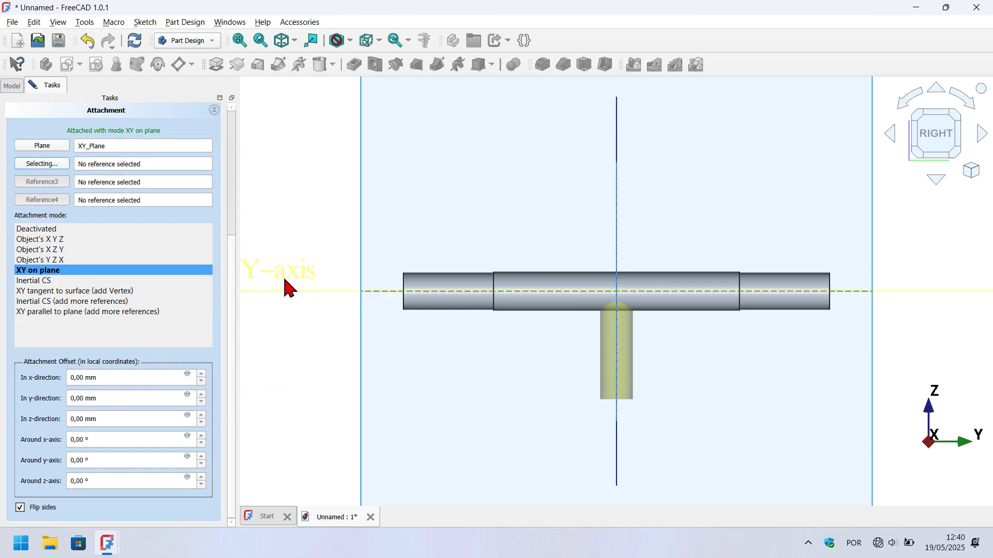
click(284, 281)
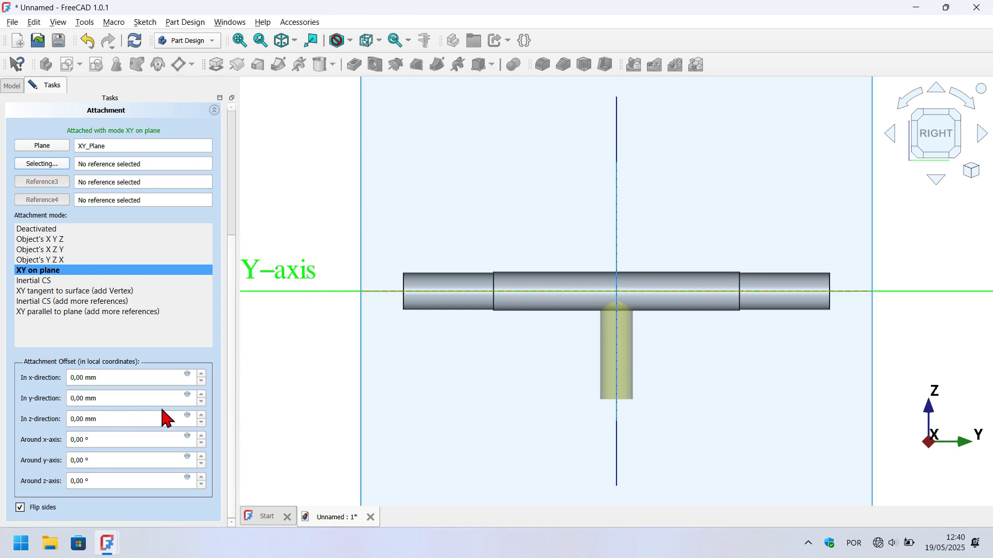
click(129, 398)
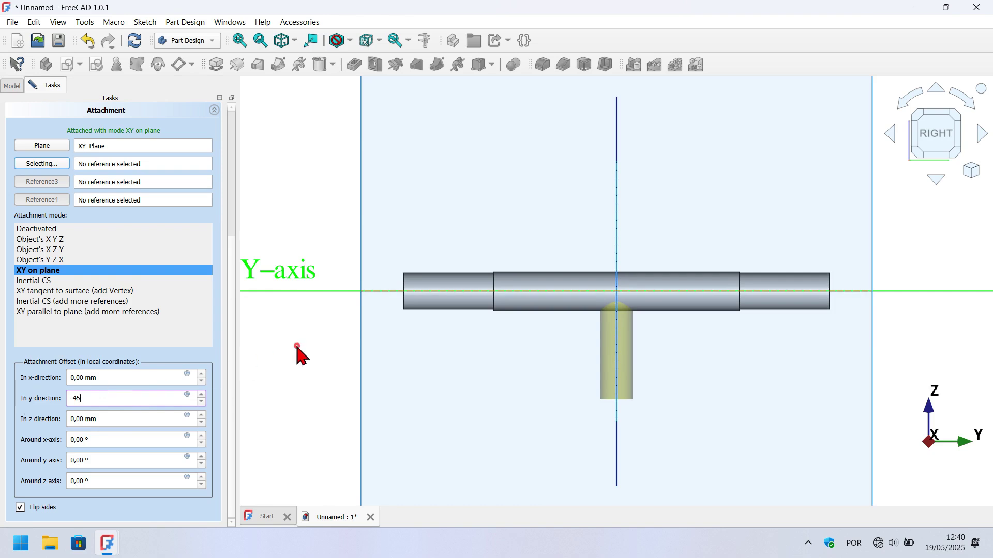
drag(117, 398, 58, 406)
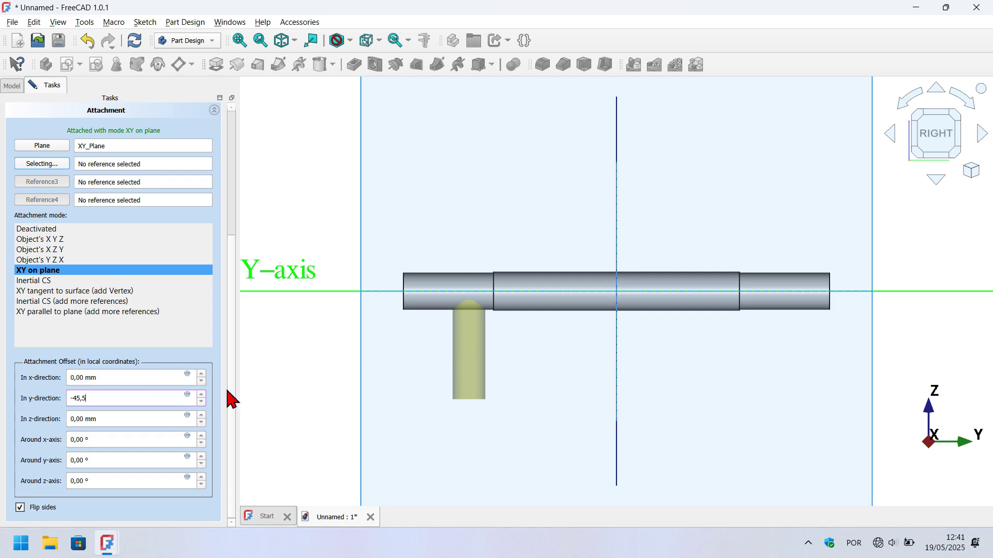
scroll(228, 398, up, 5)
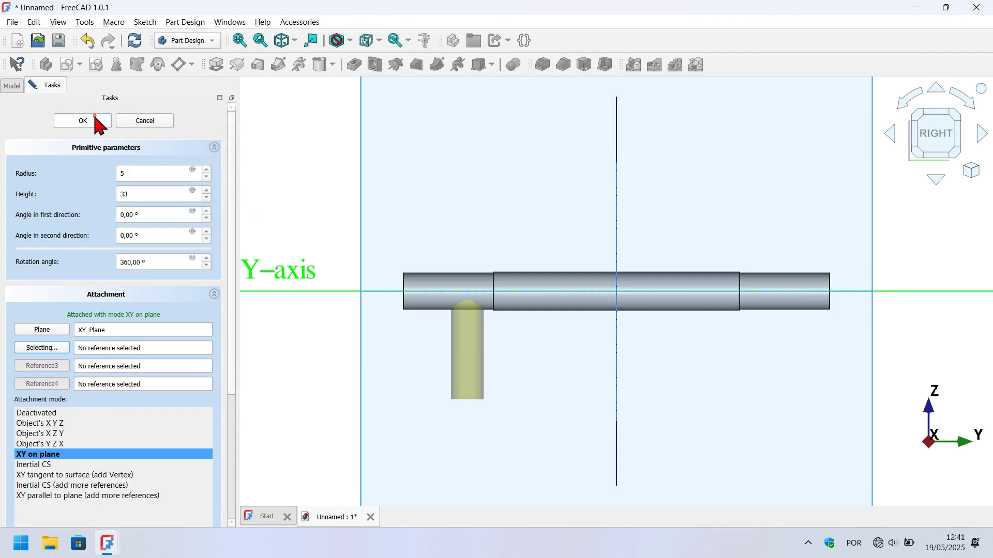
click(97, 122)
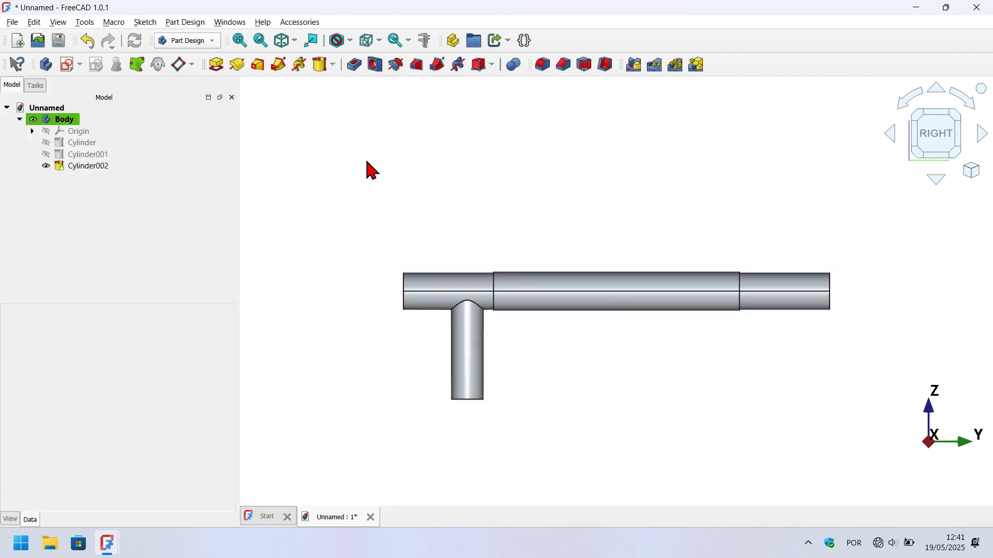
- Create a new sketch on the YZ plane and show the model sectioned at the sketch plane
key(0)
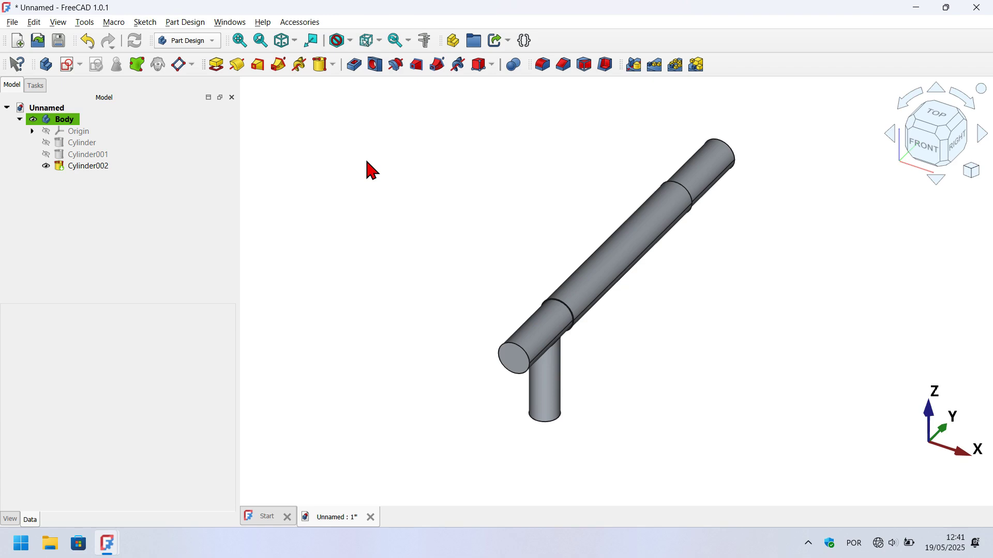
click(67, 65)
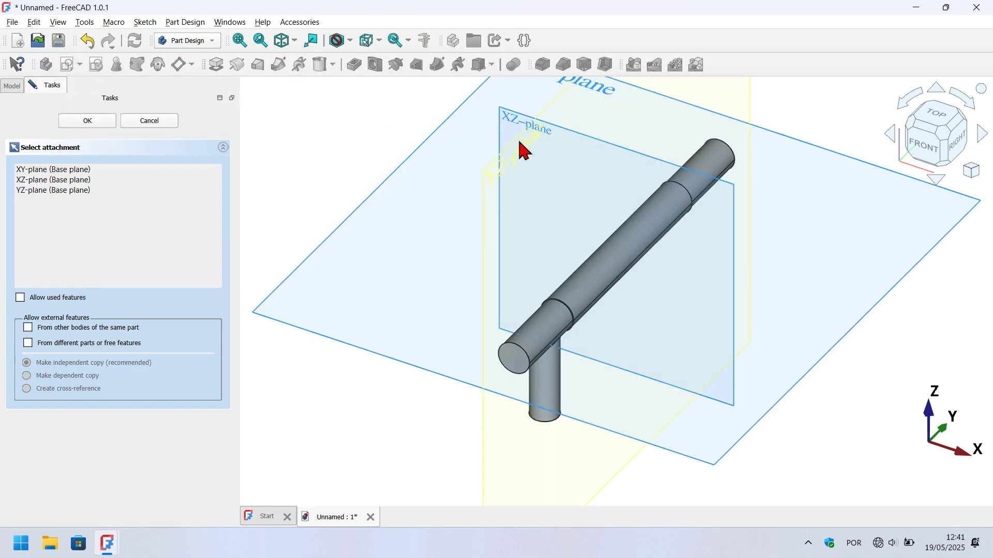
click(494, 164)
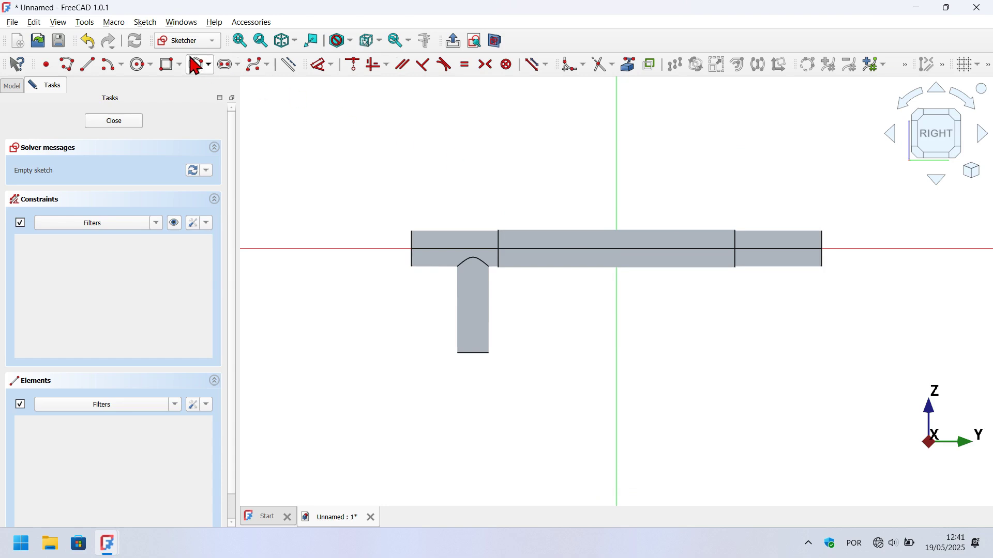
click(500, 46)
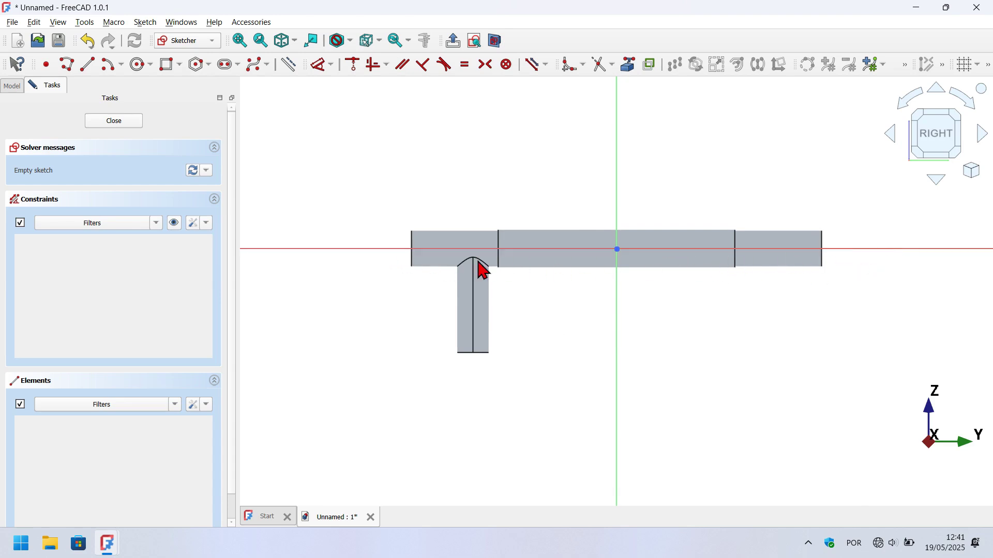
- Project the bar's end edge on the leg side into the sketch as external geometry
scroll(431, 249, up, 5)
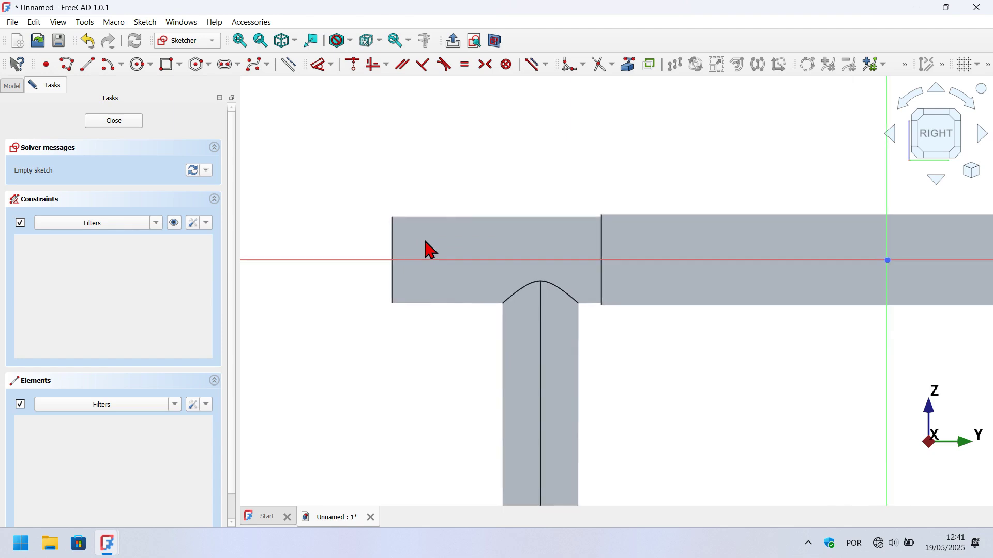
click(633, 71)
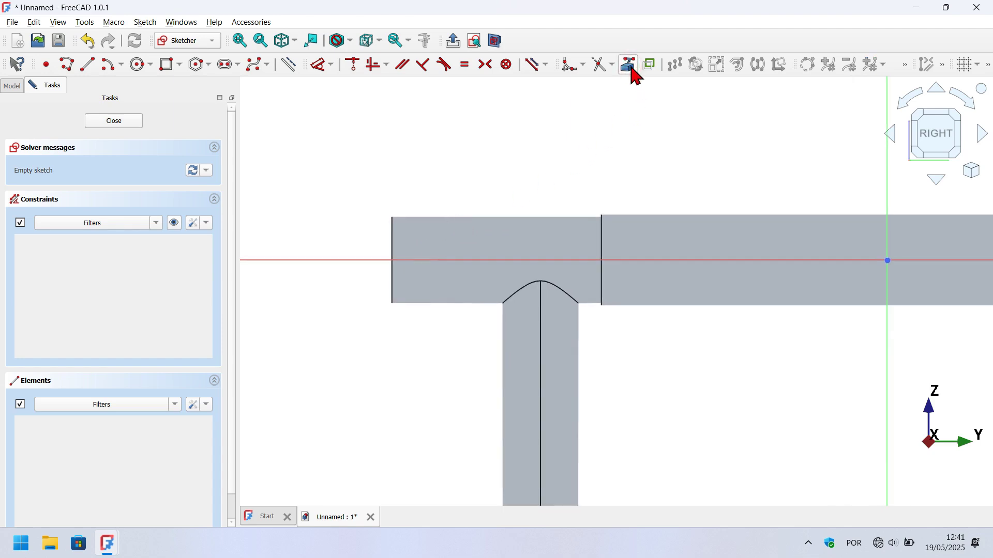
click(392, 244)
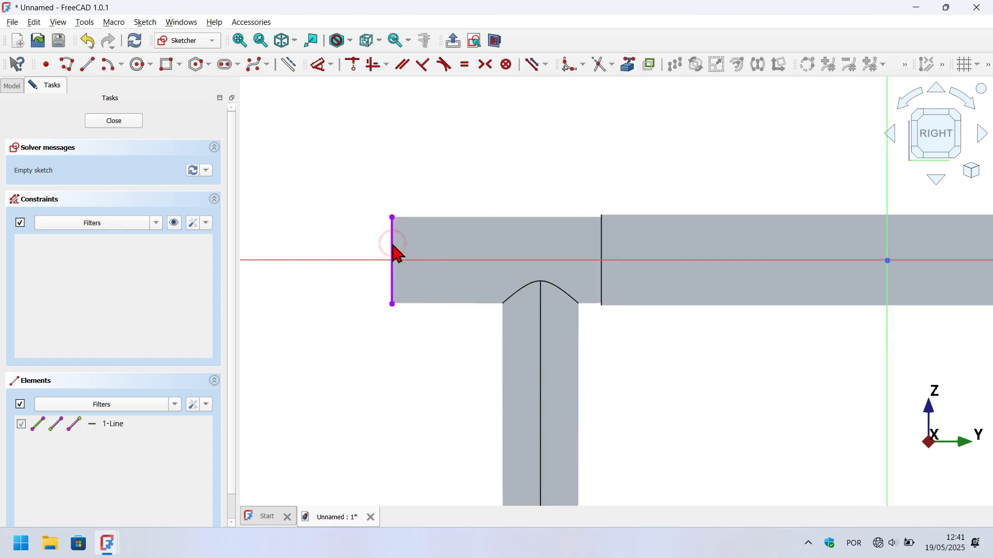
- Draw a rectangle about 5,8 mm wide across the bar's upper edge, between the bar's end and the leg
scroll(399, 209, up, 2)
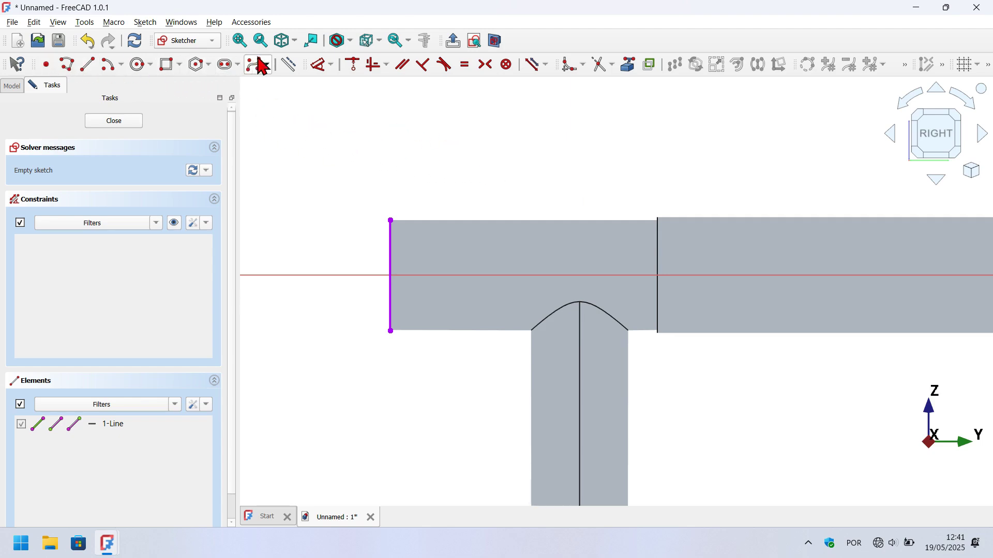
click(166, 68)
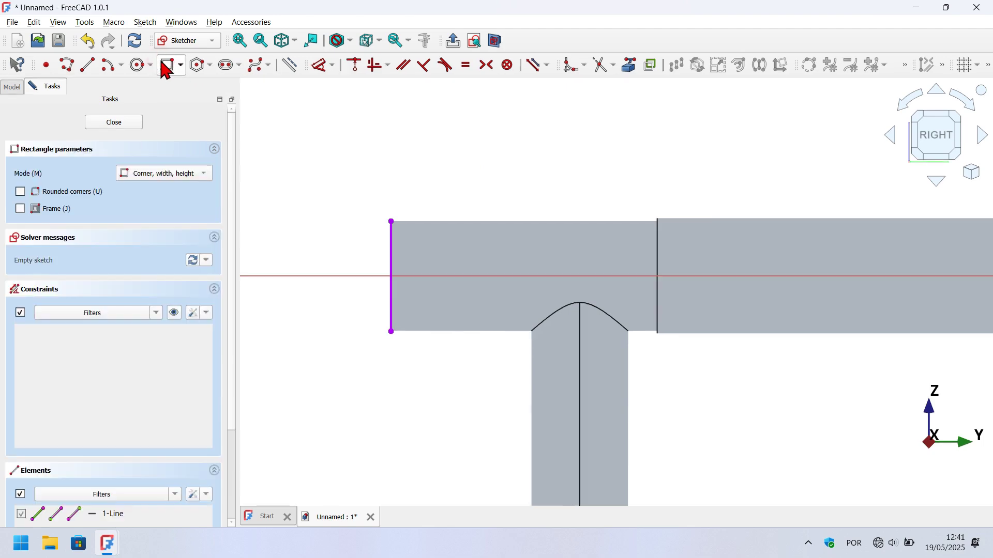
click(457, 195)
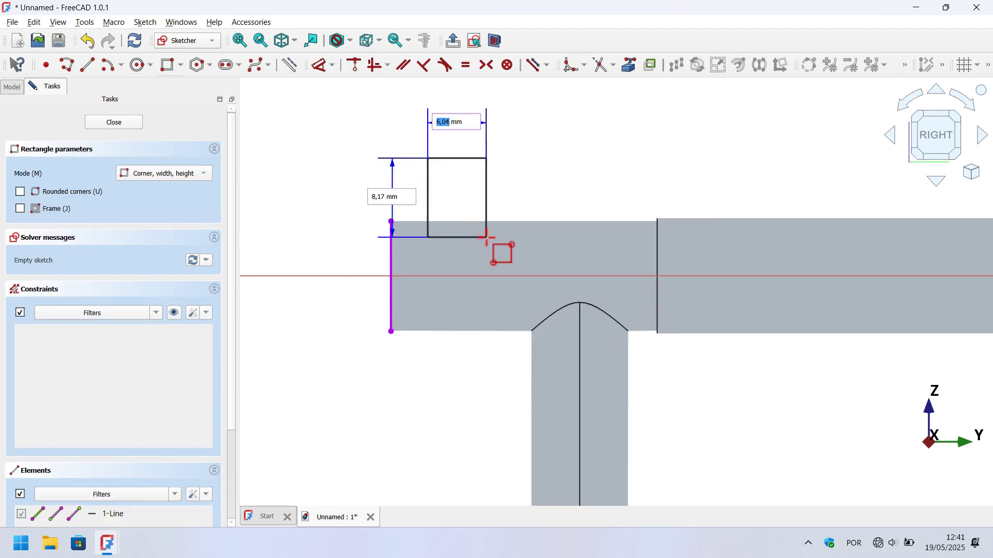
click(484, 241)
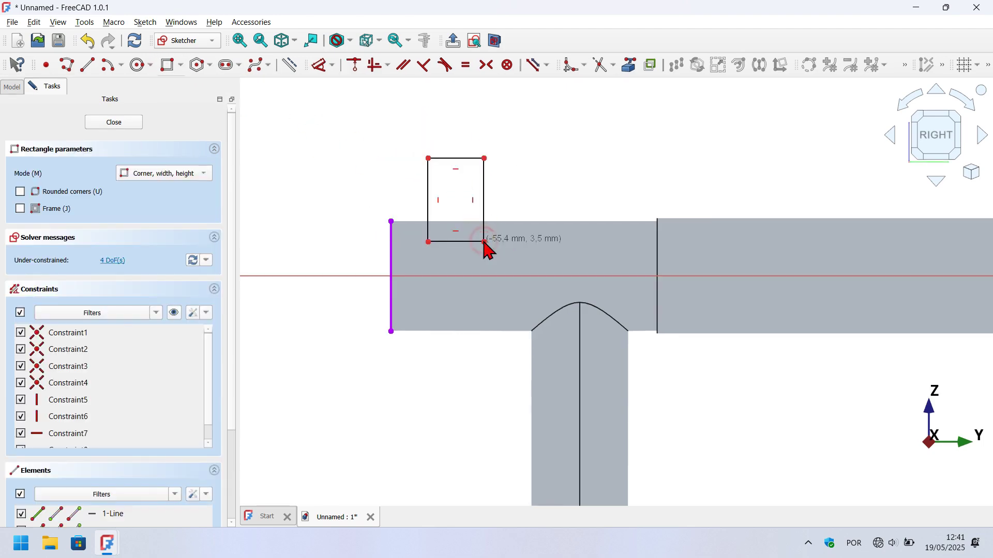
right_click(554, 170)
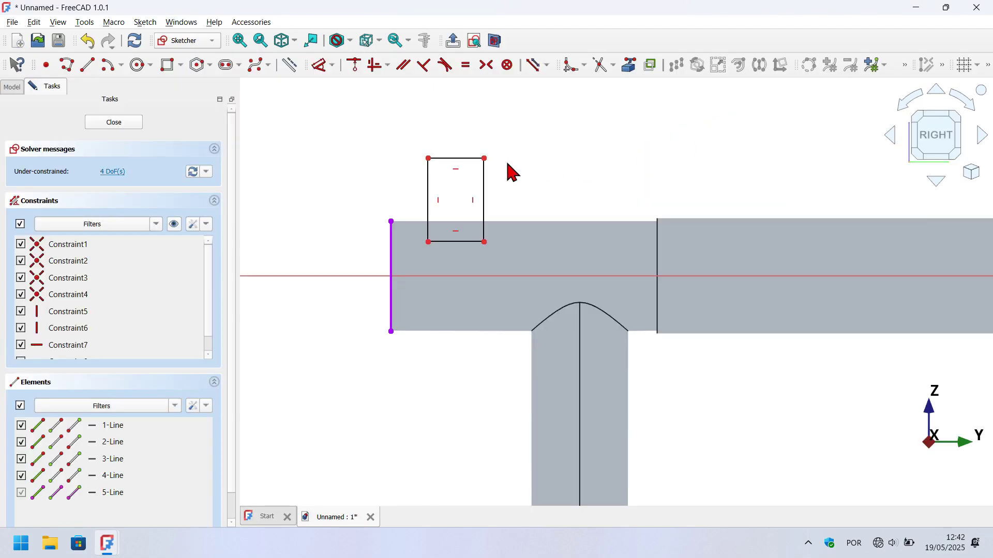
- Dimension the rectangle's width and set it to 2 mm
click(322, 65)
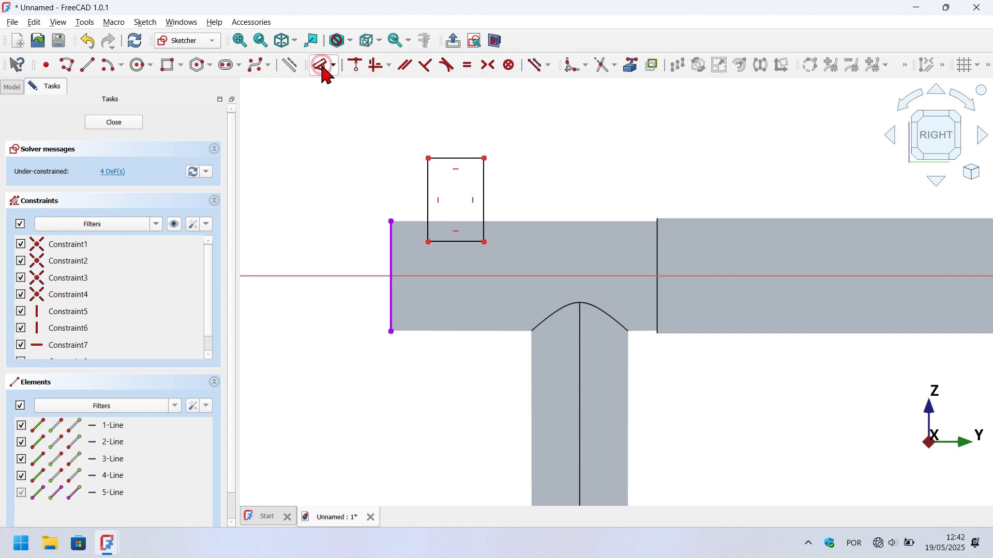
click(457, 155)
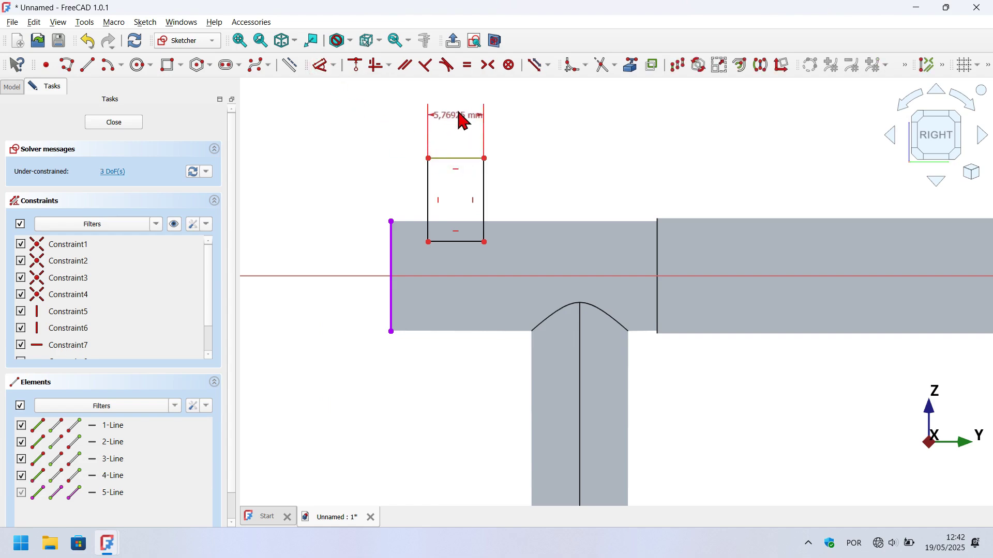
click(460, 115)
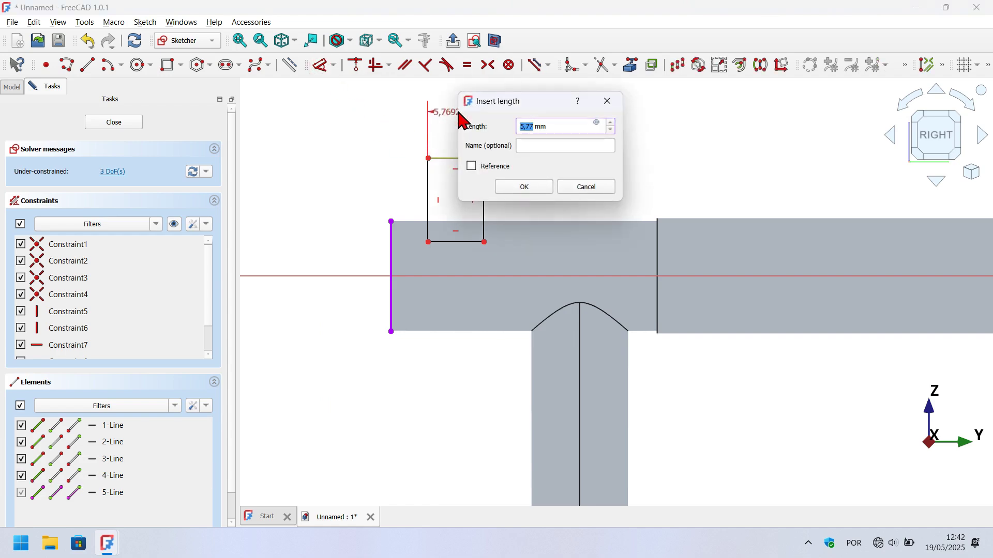
key(Return)
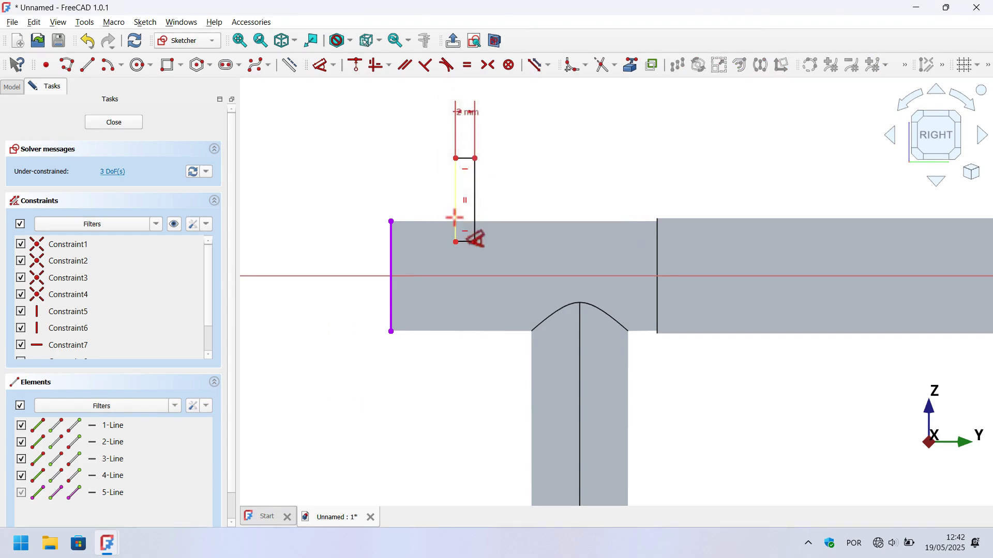
- Constrain the vertical distance from the projected edge's upper endpoint to the rectangle's lower corner to 1 mm
scroll(456, 215, up, 2)
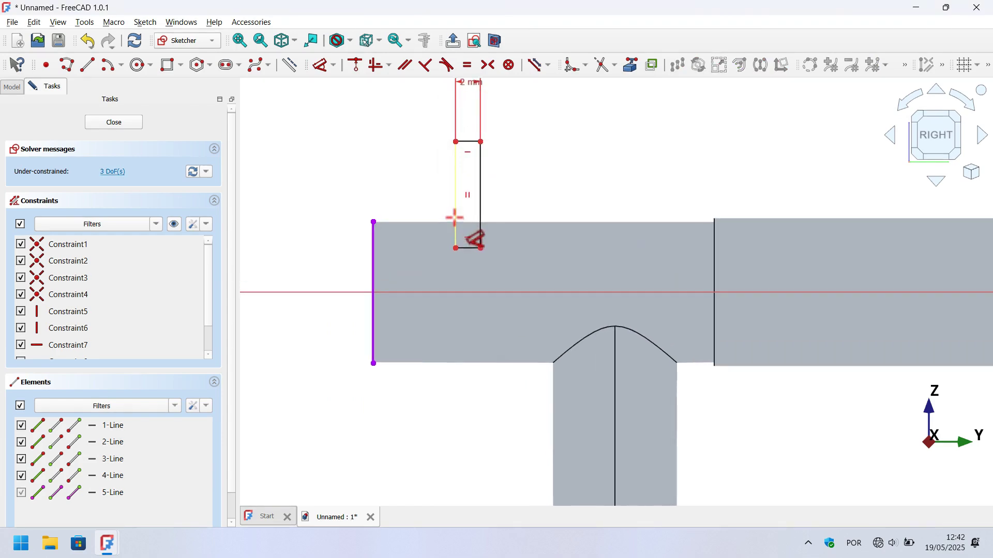
click(374, 222)
scroll(453, 257, up, 2)
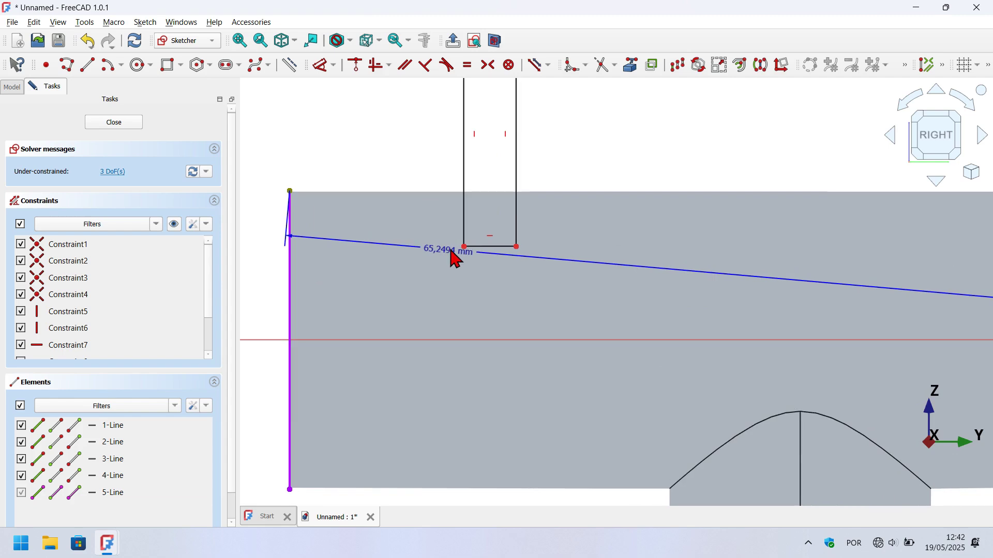
click(456, 249)
scroll(451, 227, up, 2)
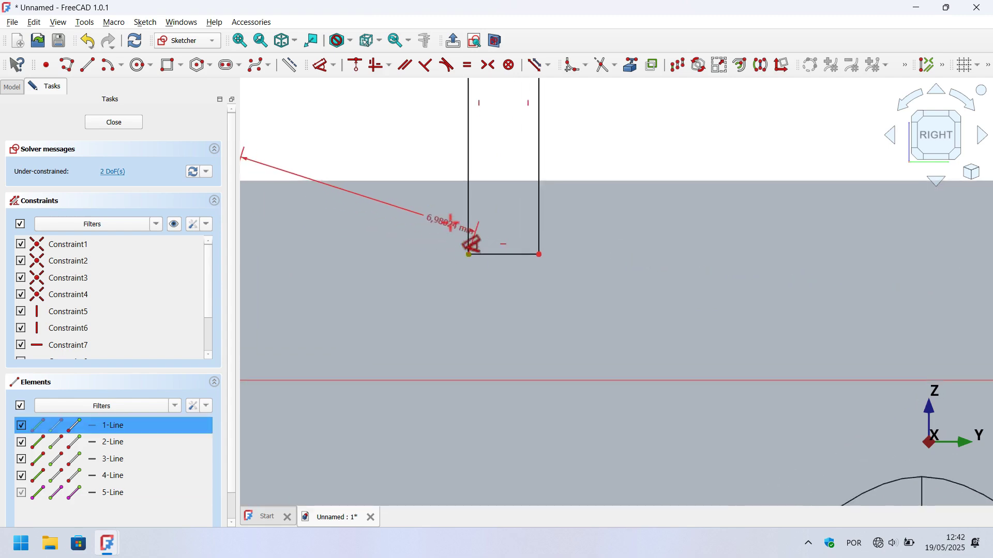
click(514, 216)
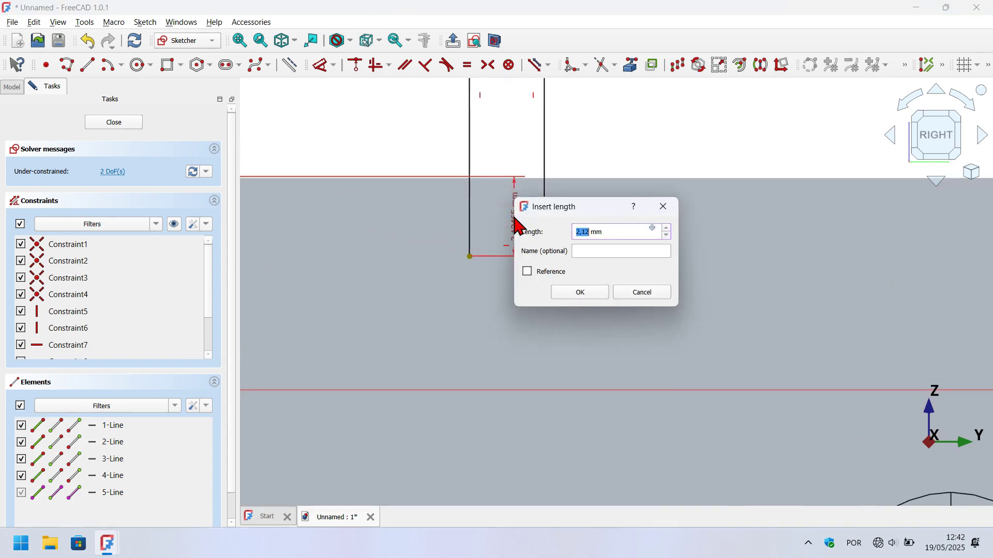
text(1)
key(Return)
- Constrain the horizontal distance from the projected bar end edge to the rectangle's nearer vertical side to 10 mm
scroll(517, 224, down, 3)
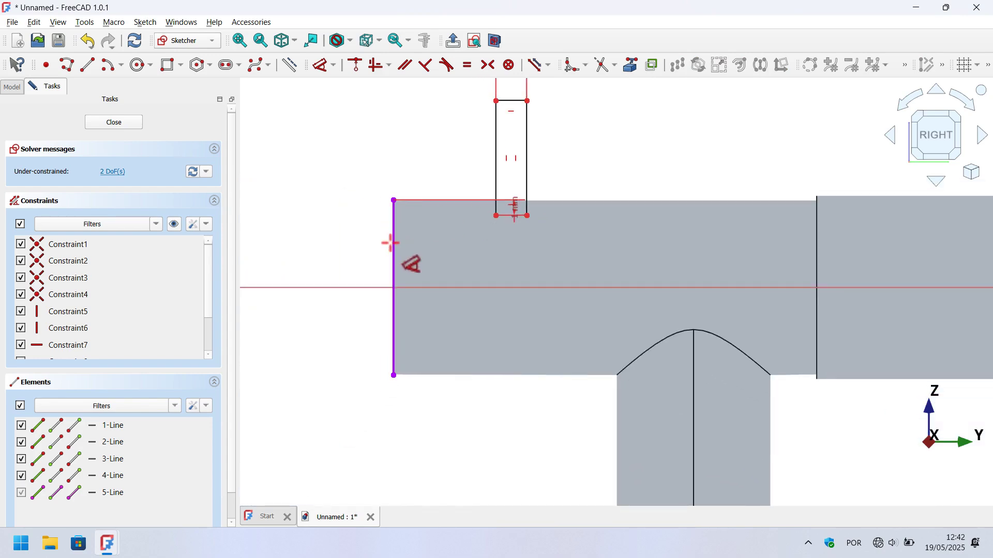
click(394, 239)
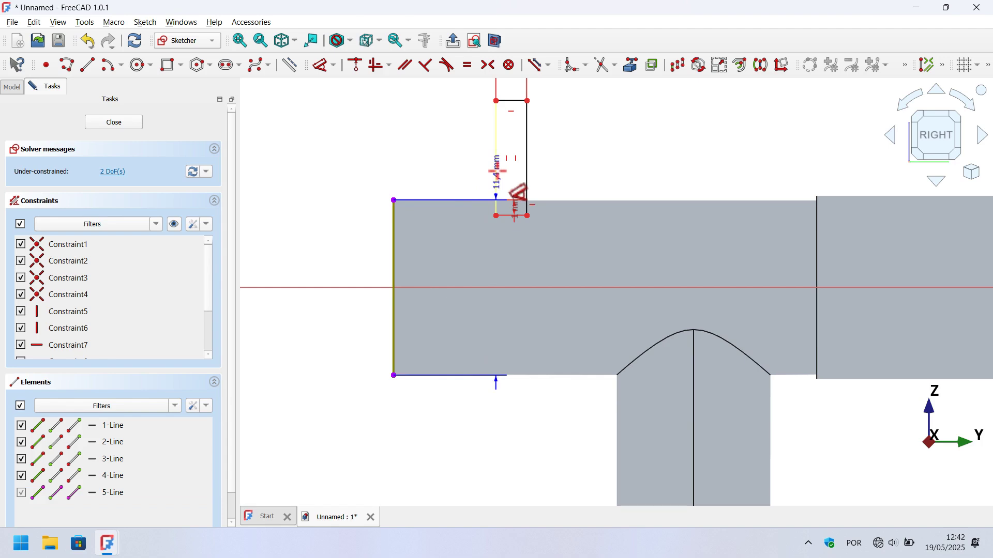
click(496, 206)
click(440, 144)
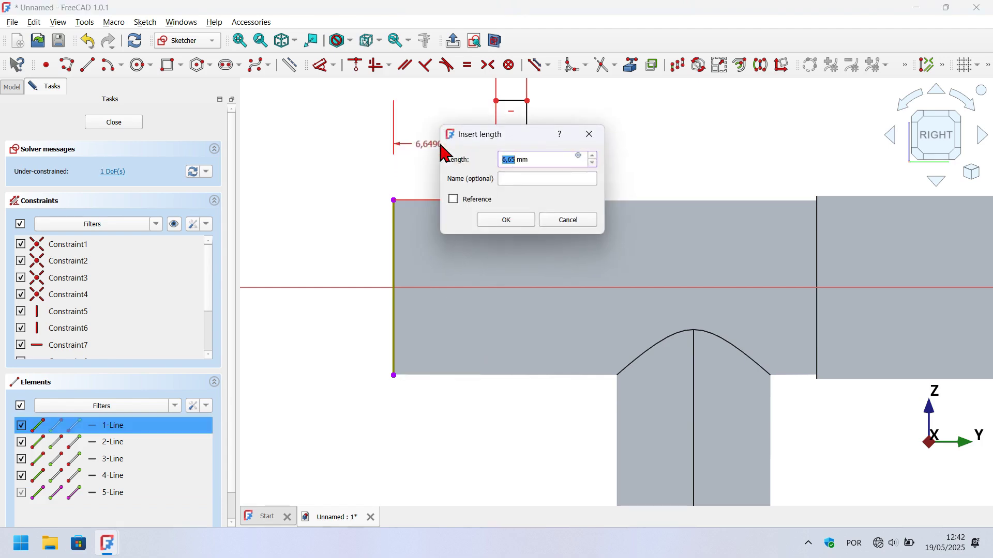
key(Return)
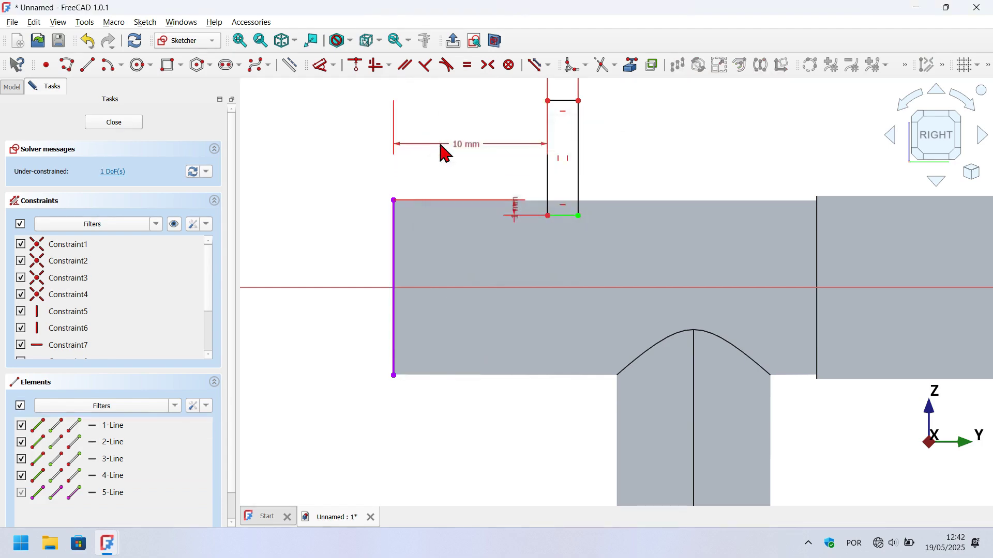
- Dimension the rectangle's height at 5 mm and close the sketch
click(579, 142)
click(650, 156)
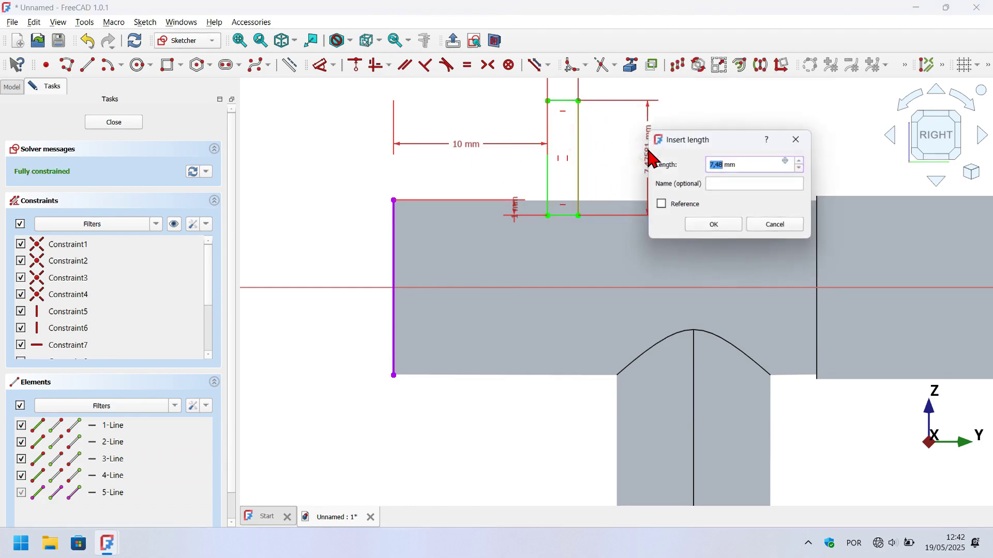
text(5)
key(Return)
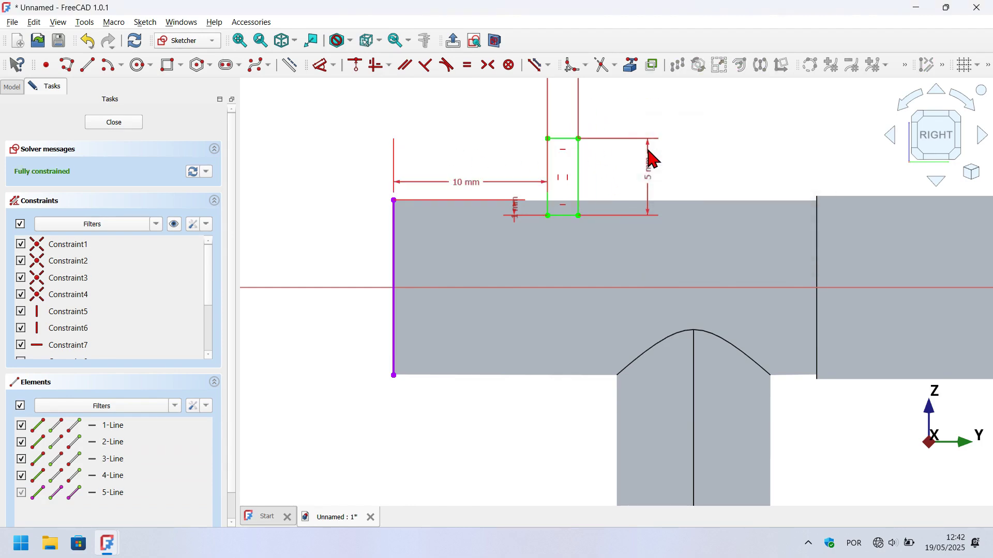
scroll(455, 267, down, 3)
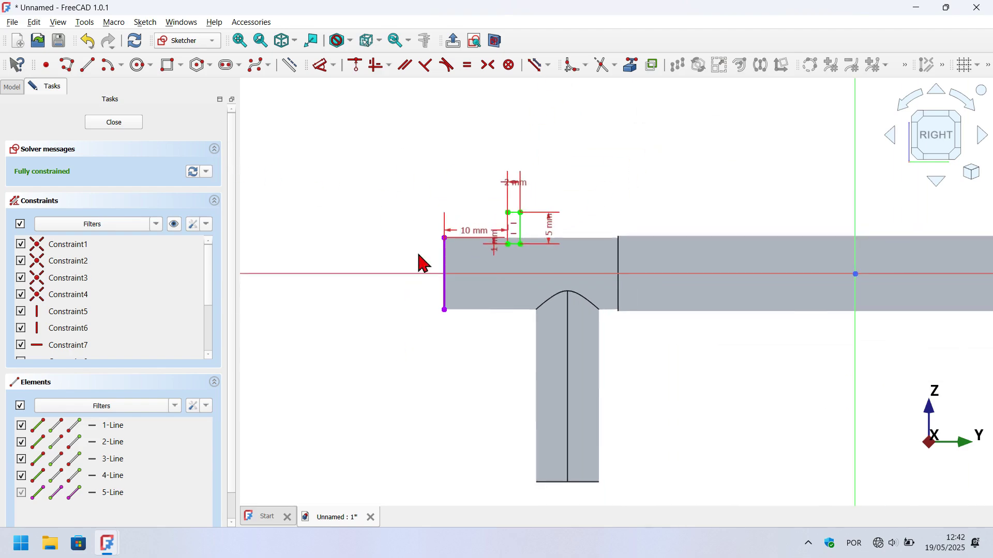
click(119, 124)
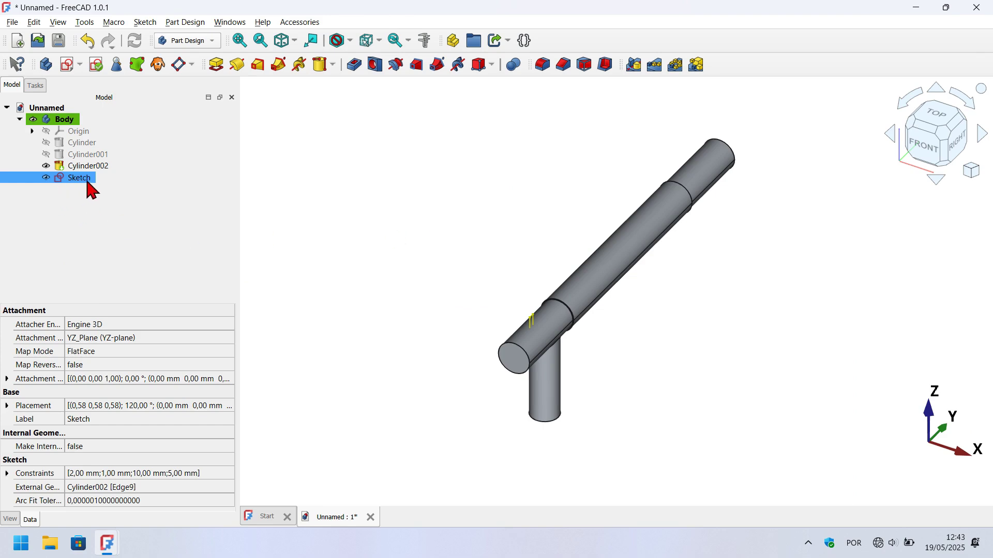
- Cut a 360° groove around the bar from the rectangle sketch, using the Base Y axis
click(397, 65)
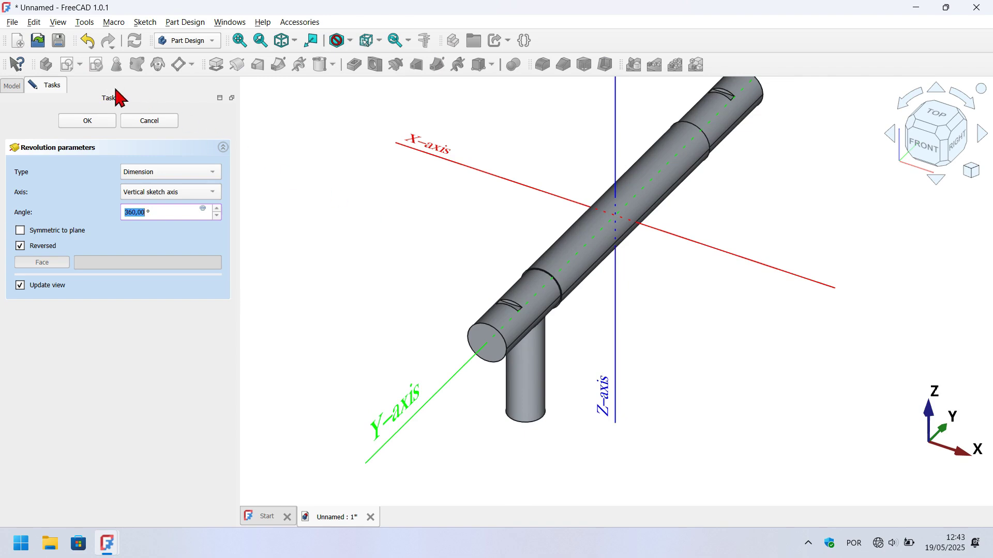
click(213, 192)
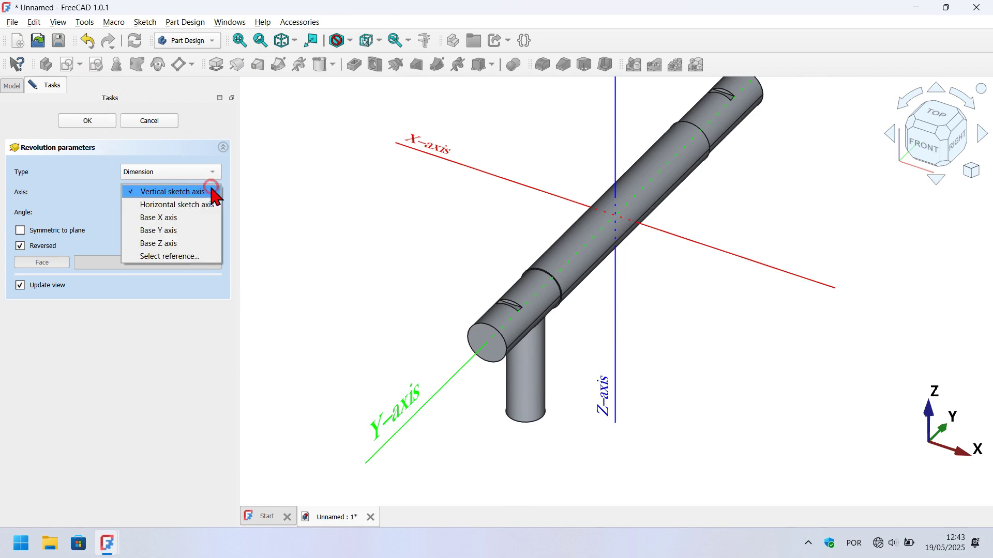
click(201, 233)
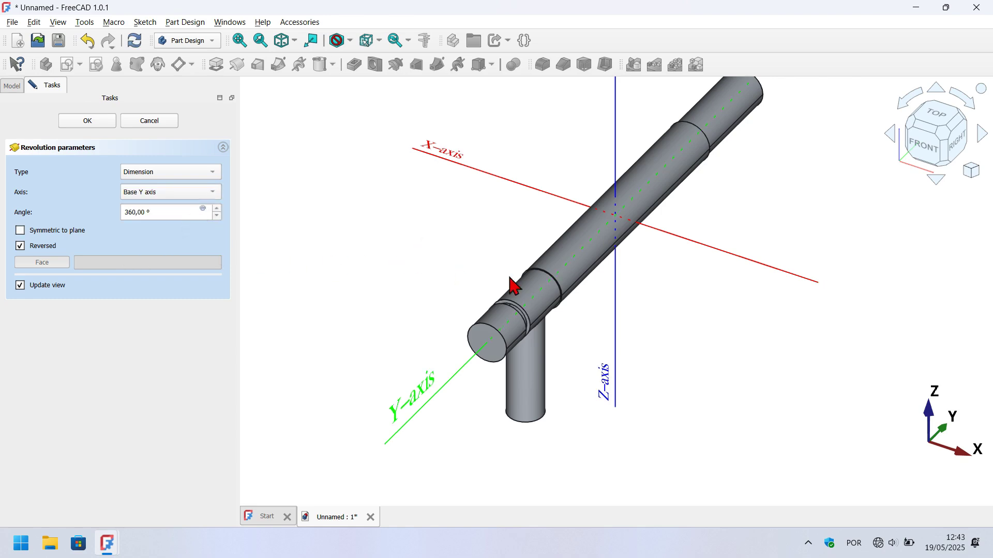
click(88, 121)
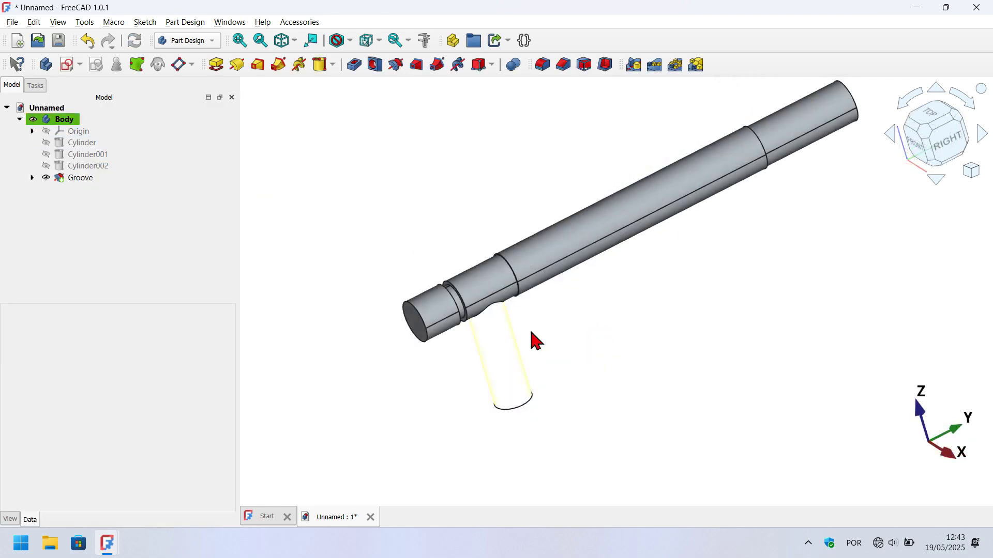
- Chamfer the bar's circular end edge beside the groove with an equal distance of 1 mm
click(420, 323)
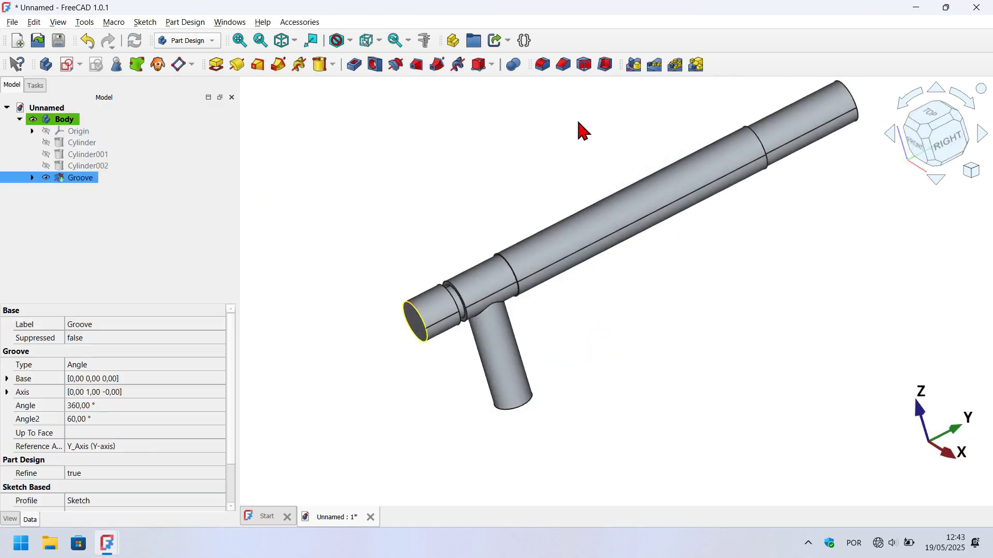
click(564, 66)
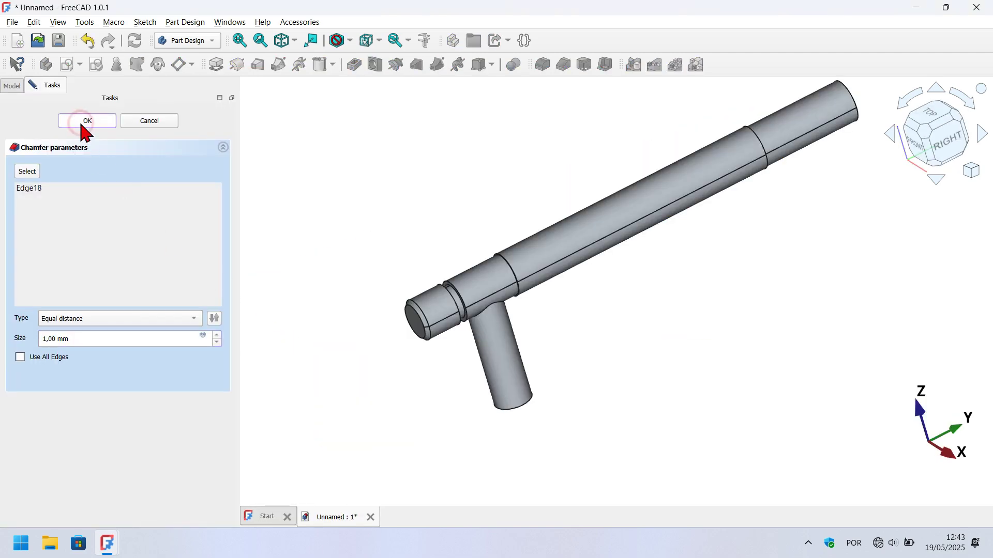
click(83, 124)
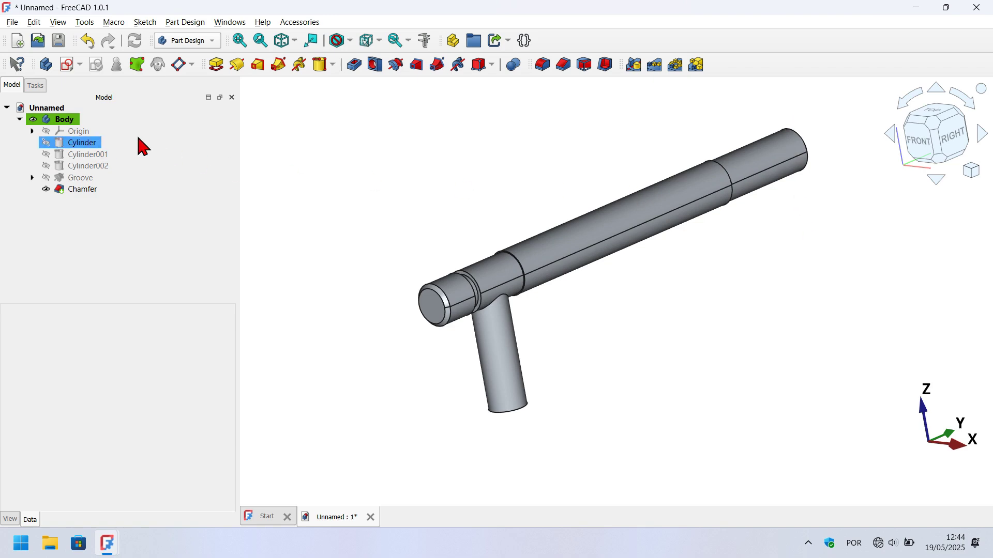
- Mirror the leg cylinder (Cylinder002), the groove and the chamfer about the Base XZ plane
click(105, 166)
ctrl+click(82, 177)
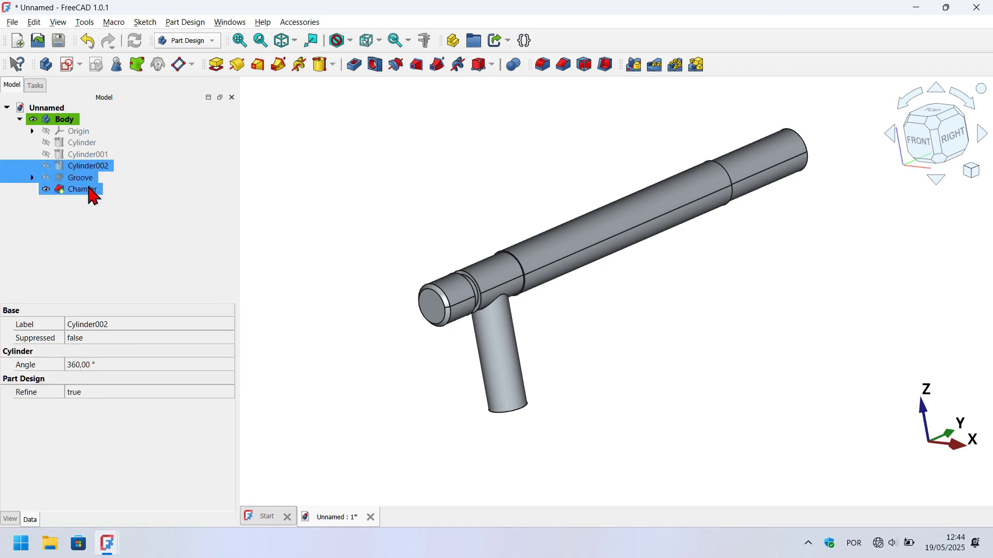
ctrl+click(84, 189)
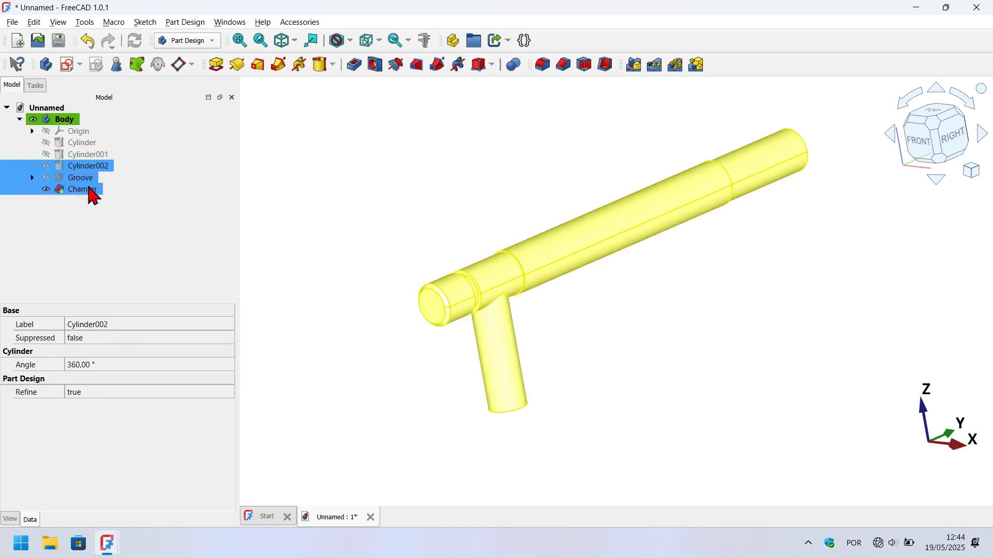
click(637, 69)
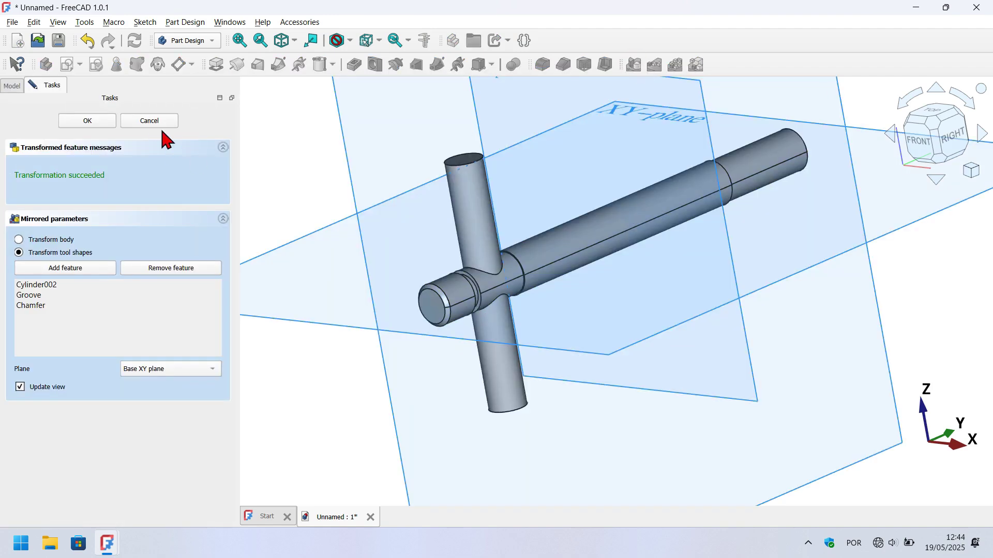
click(181, 370)
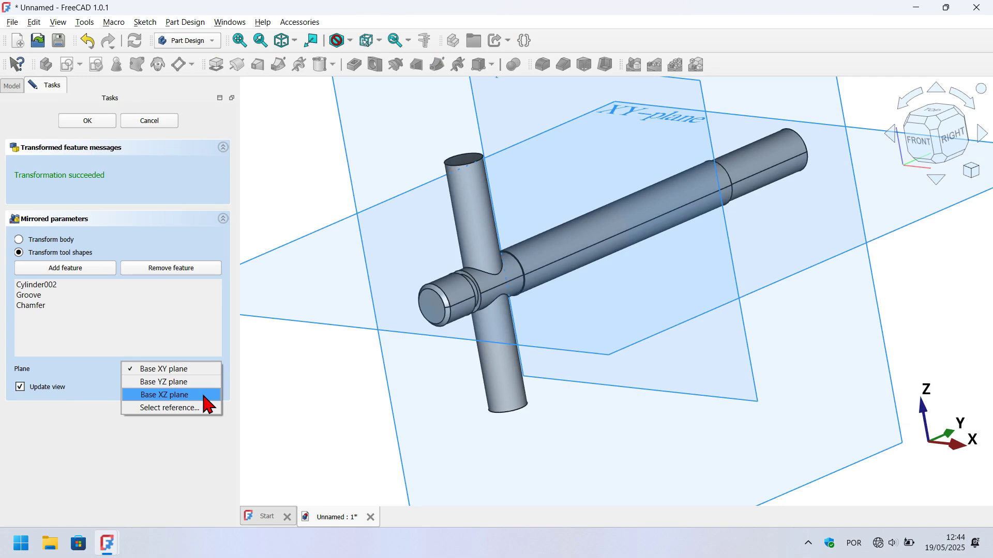
click(166, 394)
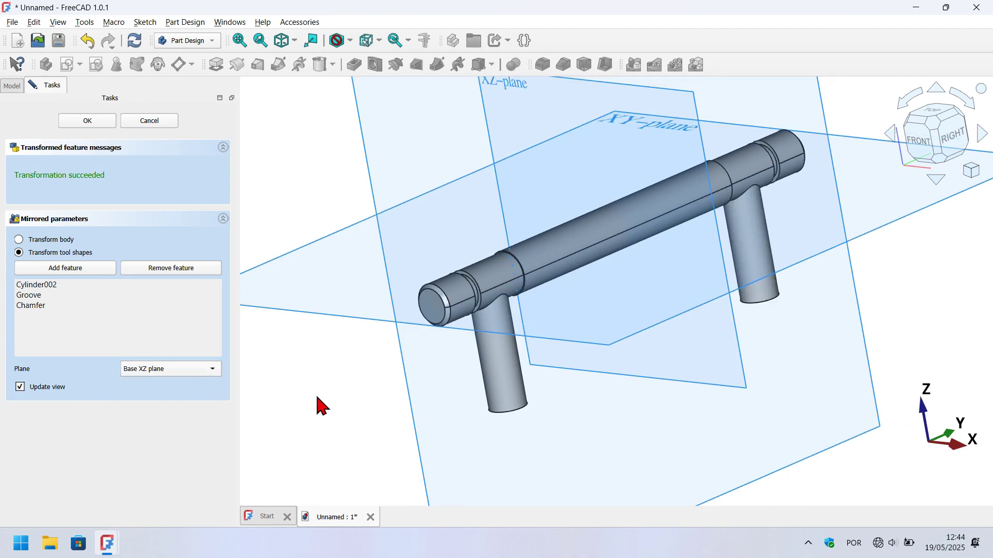
click(87, 120)
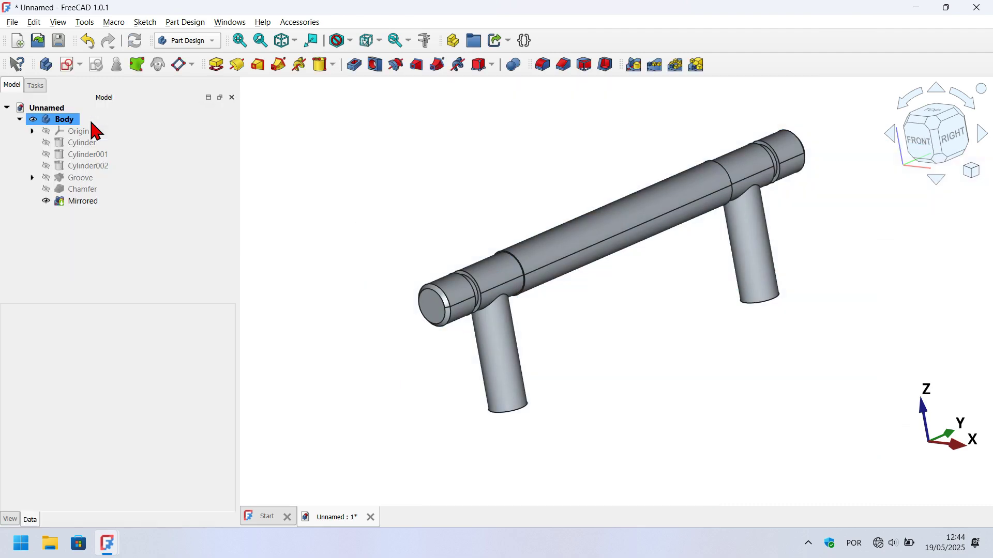
- Start a Hole feature on the free end faces of both legs
middle_drag(801, 304, 764, 319)
key(0)
middle_drag(639, 342, 574, 234)
scroll(693, 423, up, 3)
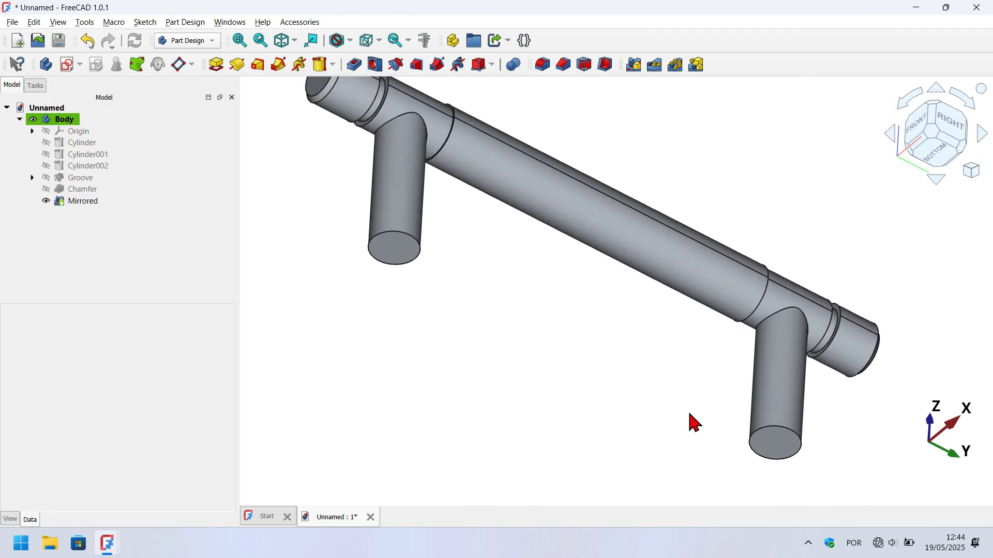
click(773, 442)
ctrl+click(397, 251)
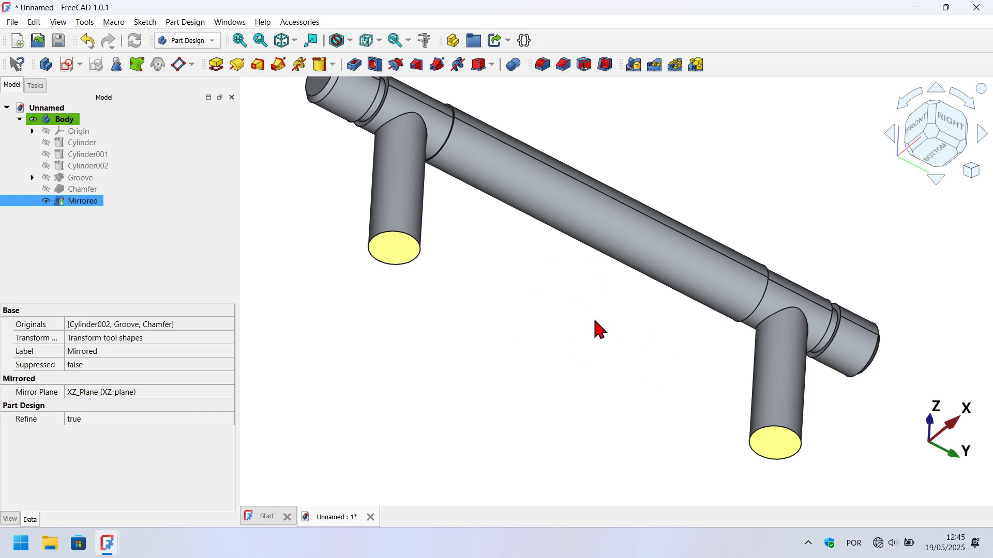
click(375, 65)
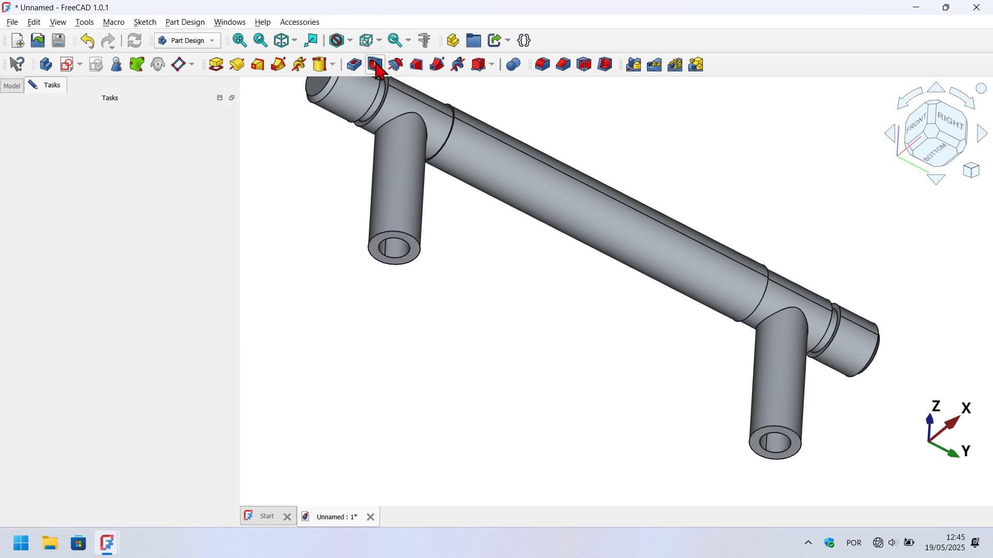
- Give the leg holes the ISO metric regular profile, size M4, and a depth of 16 mm
click(954, 139)
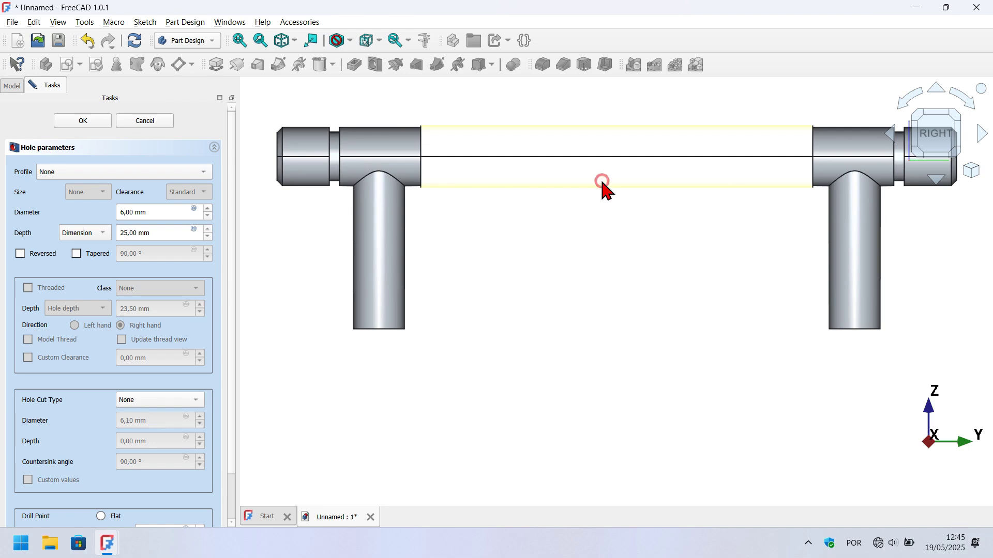
click(602, 182)
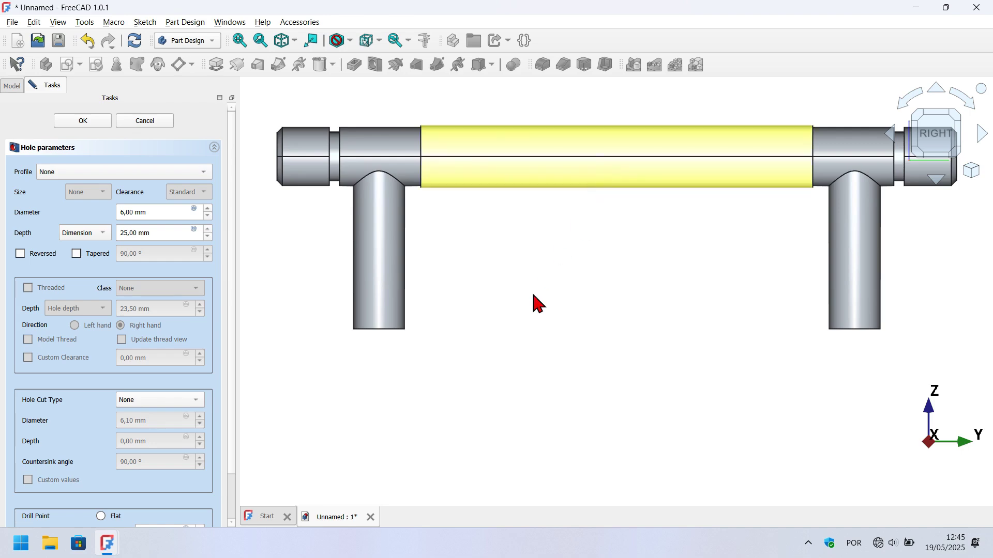
click(590, 317)
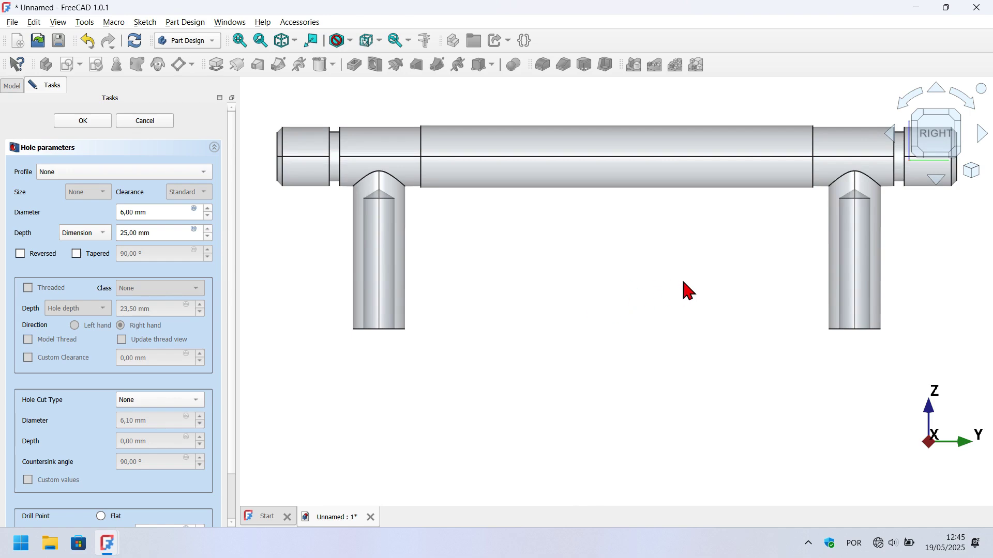
click(146, 171)
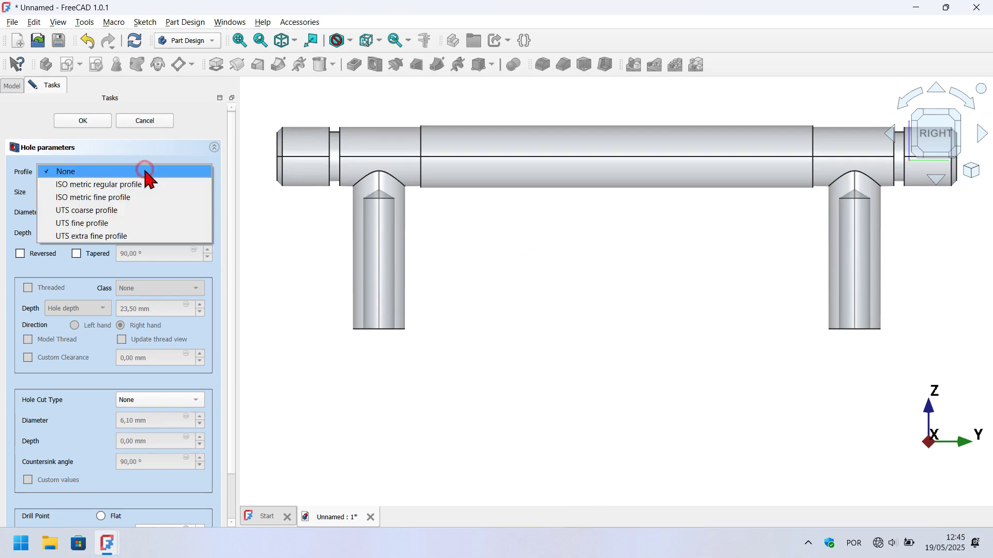
click(113, 185)
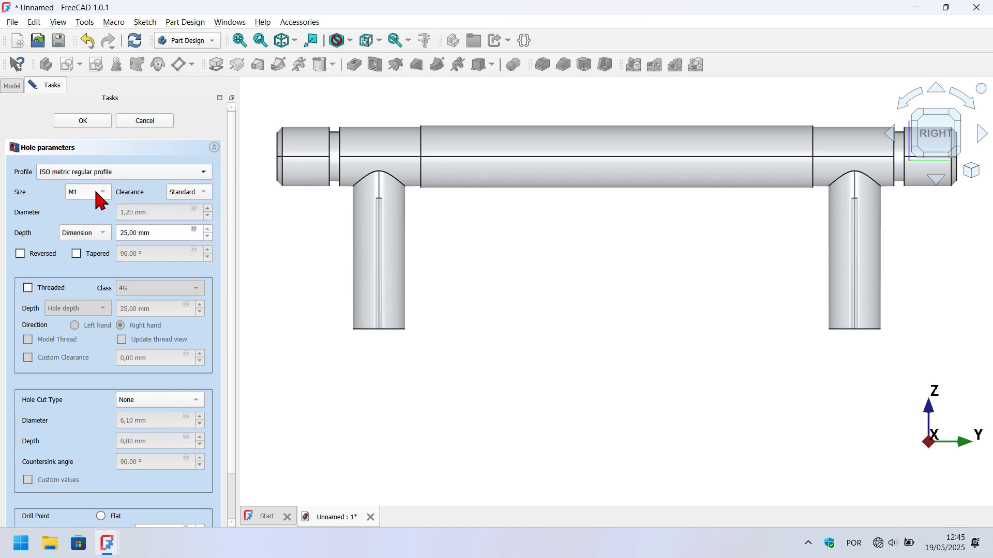
click(96, 193)
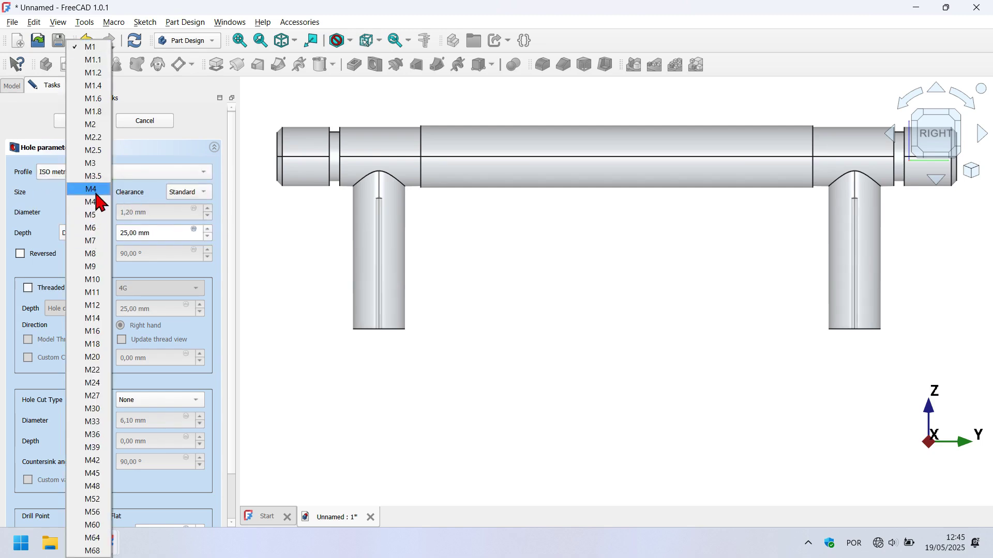
click(93, 190)
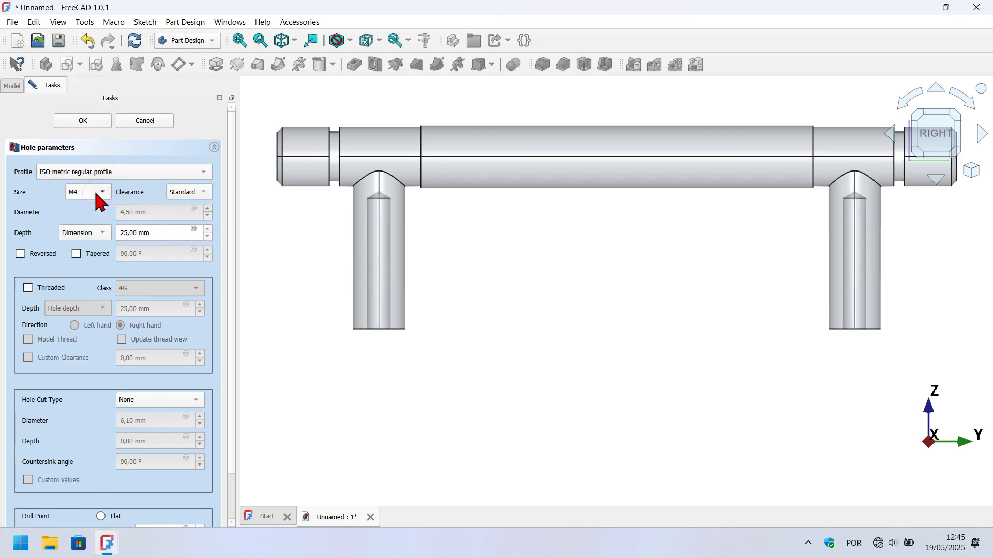
double_click(167, 234)
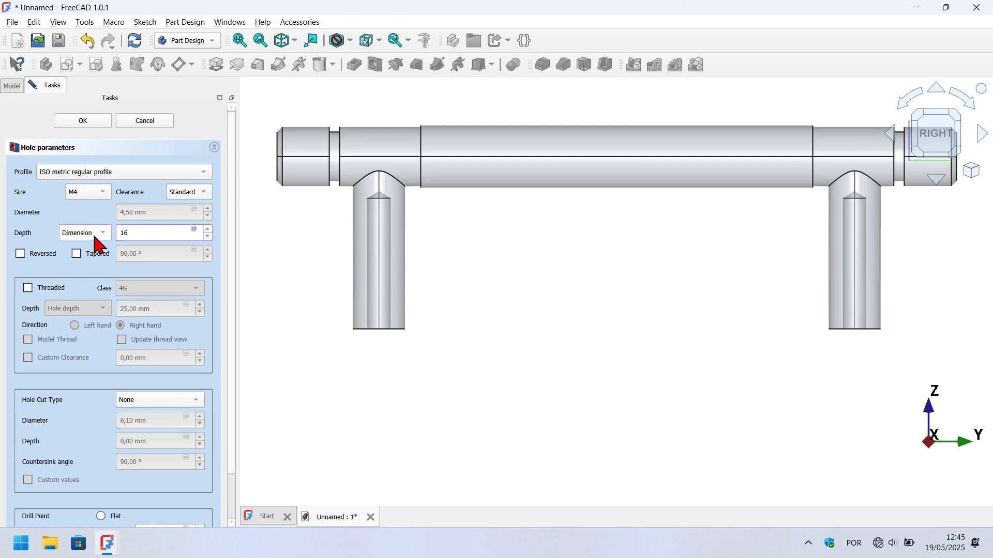
click(511, 254)
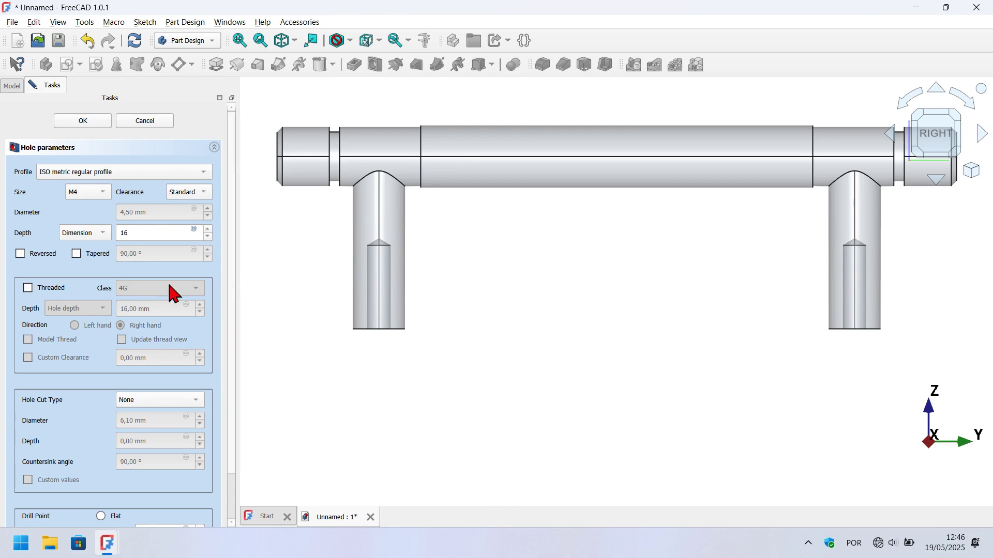
- Try to give the M4 leg holes a class 4G, right-hand modelled thread and recompute the model
click(50, 295)
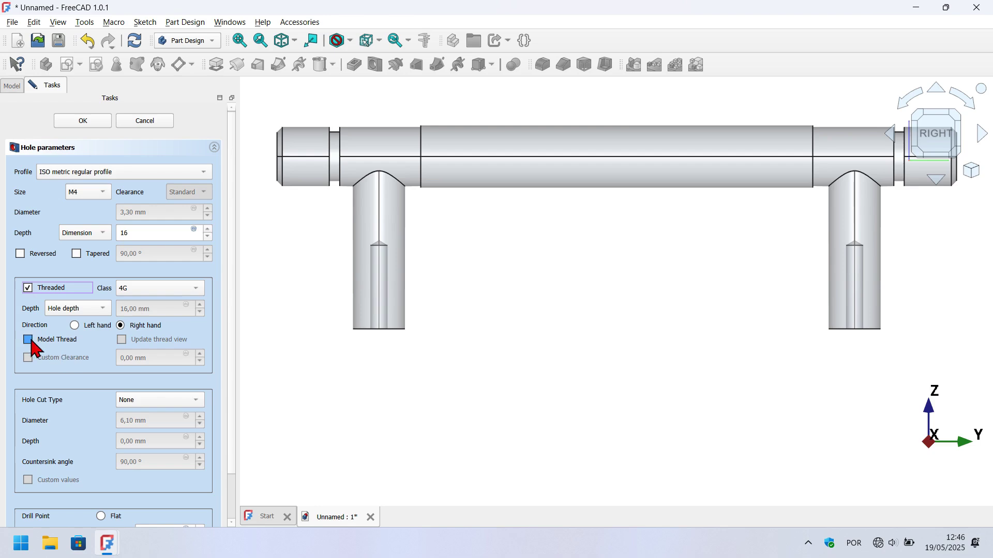
click(60, 343)
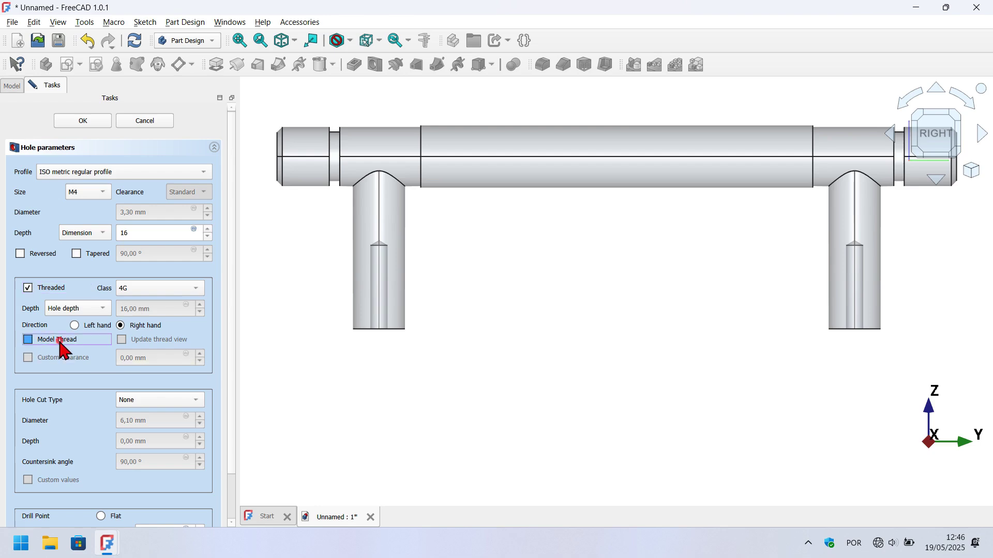
click(134, 40)
middle_drag(494, 264, 473, 260)
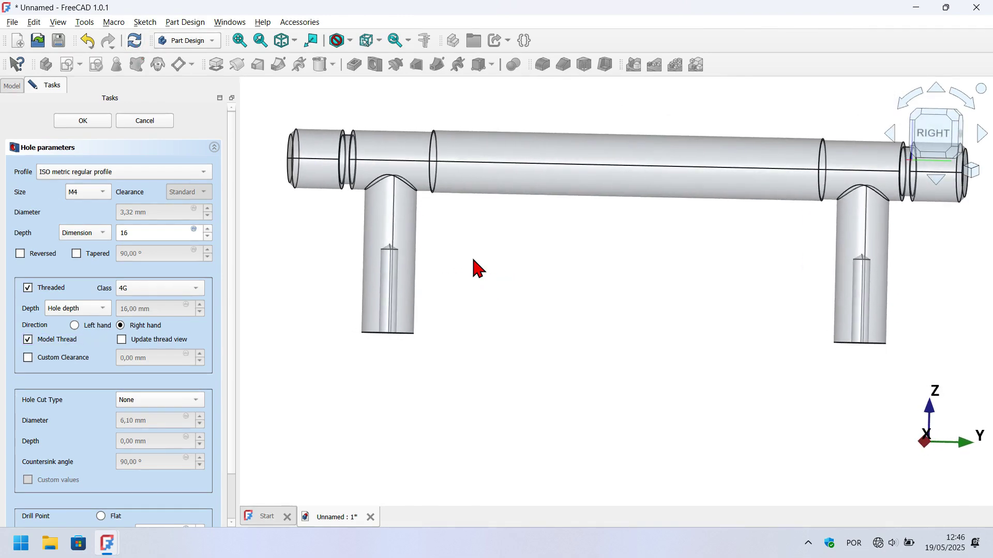
click(927, 154)
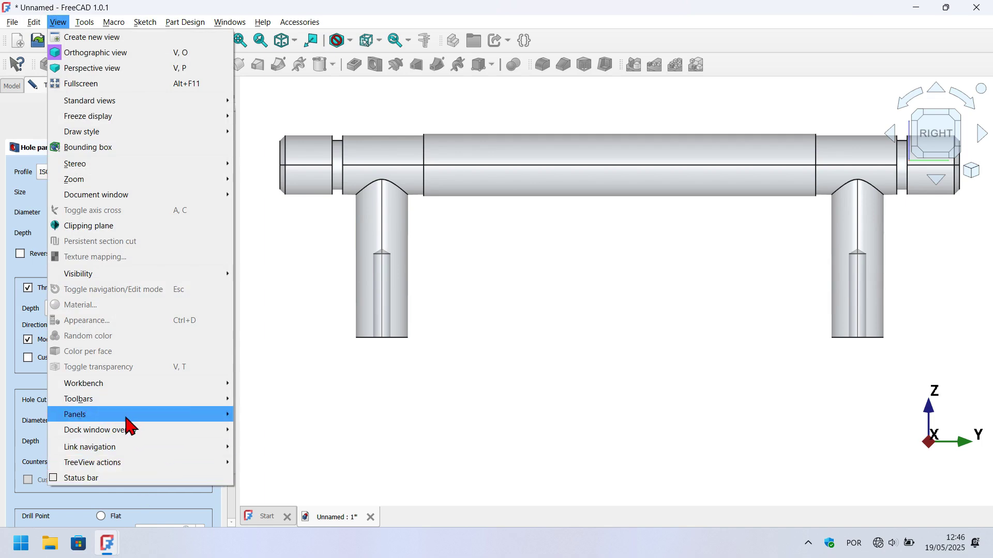
- Show the report view to read the messages about the Hole feature, and close it again
mouse_move(148, 416)
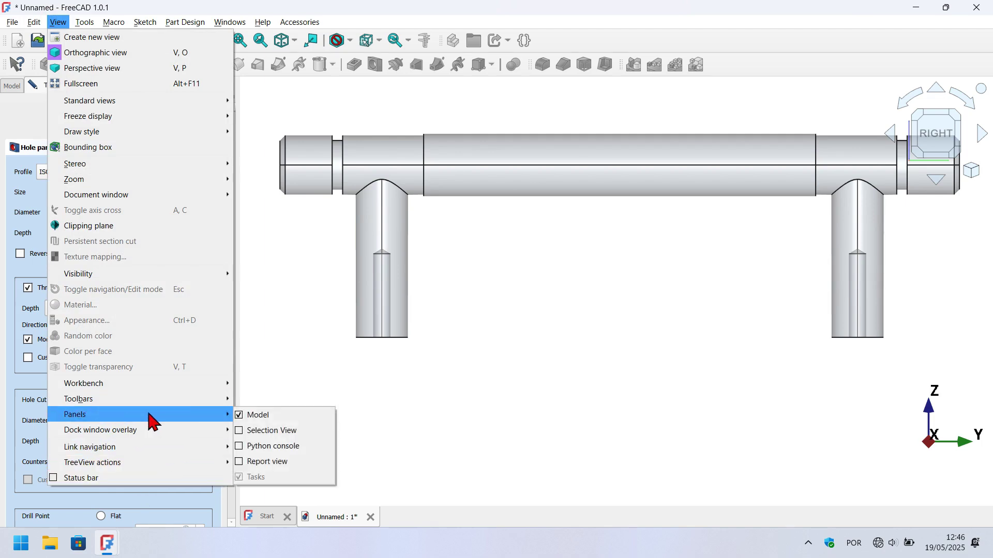
click(284, 462)
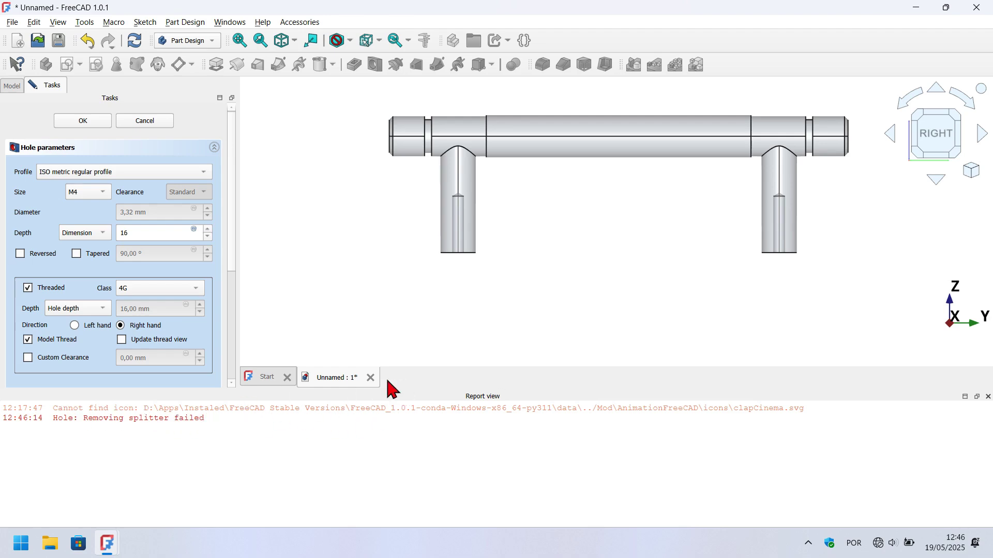
click(988, 396)
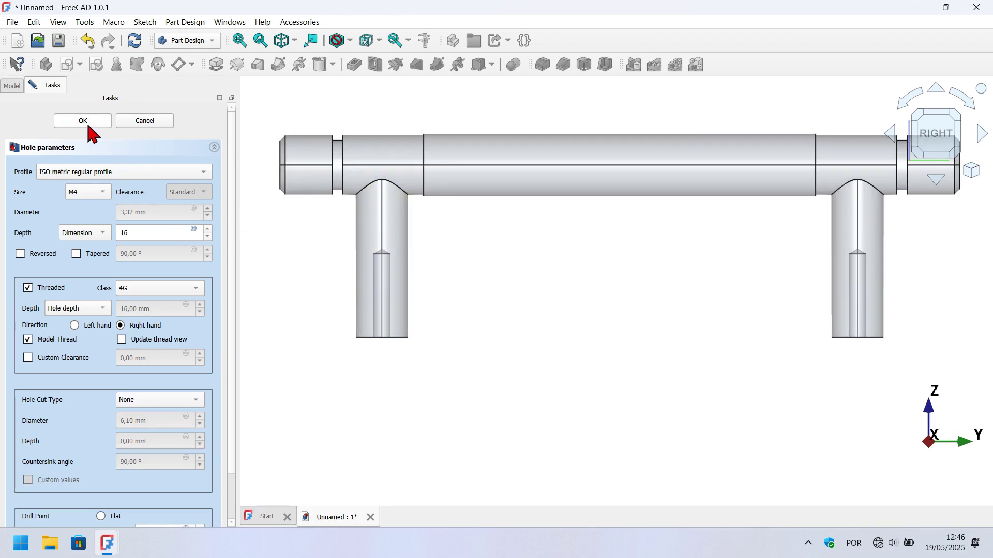
- Turn off threading for the leg holes and confirm the Hole feature
click(53, 289)
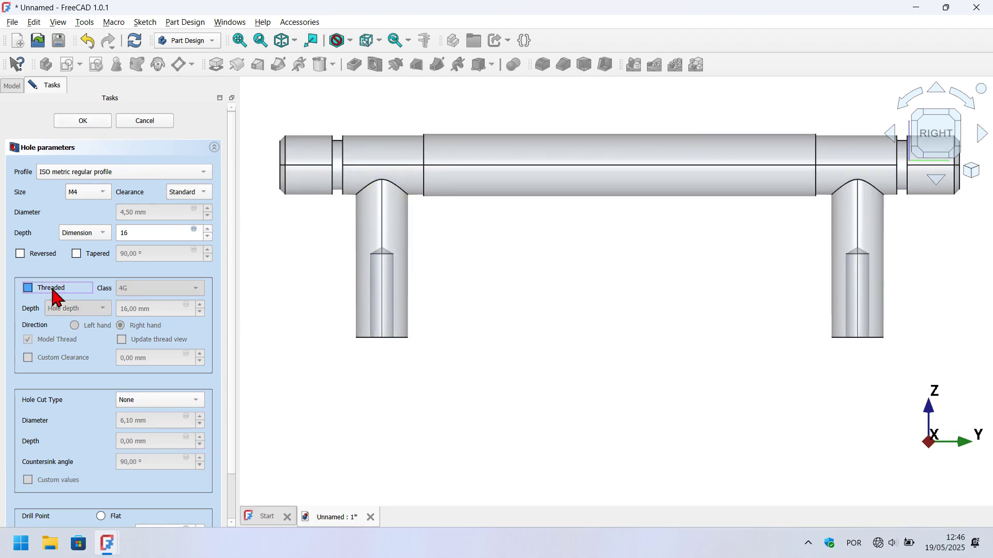
click(75, 119)
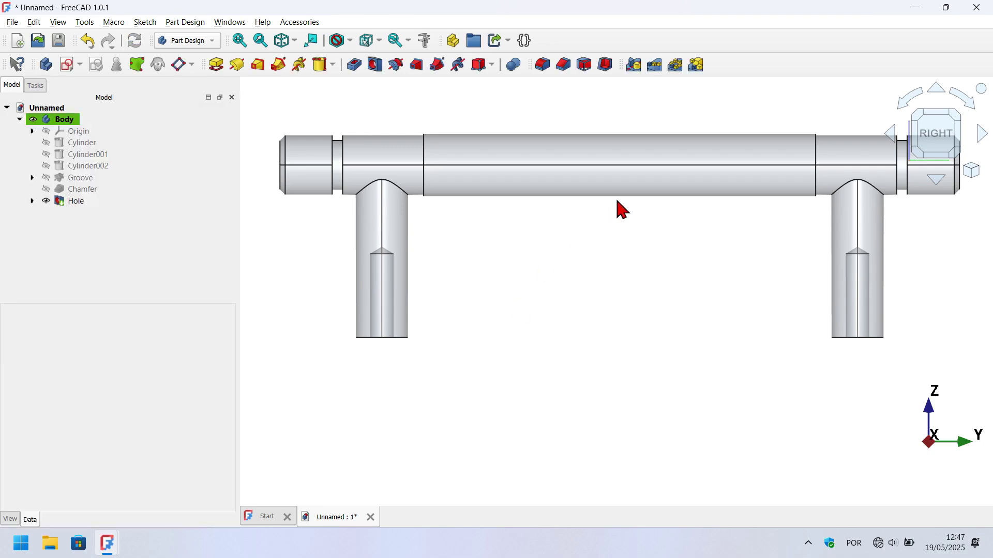
- Create a sketch on the narrow ring face where the thicker grip meets the bar
click(628, 166)
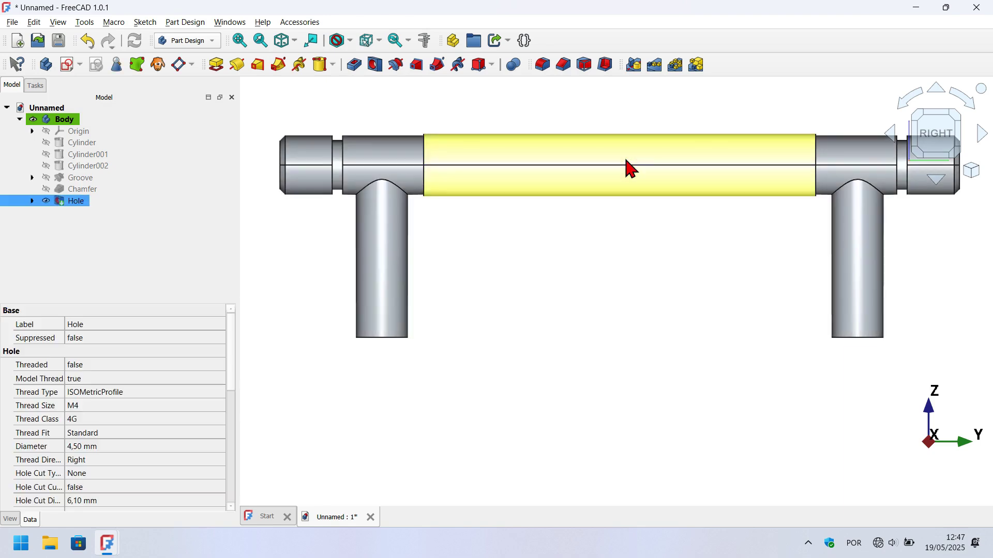
click(604, 282)
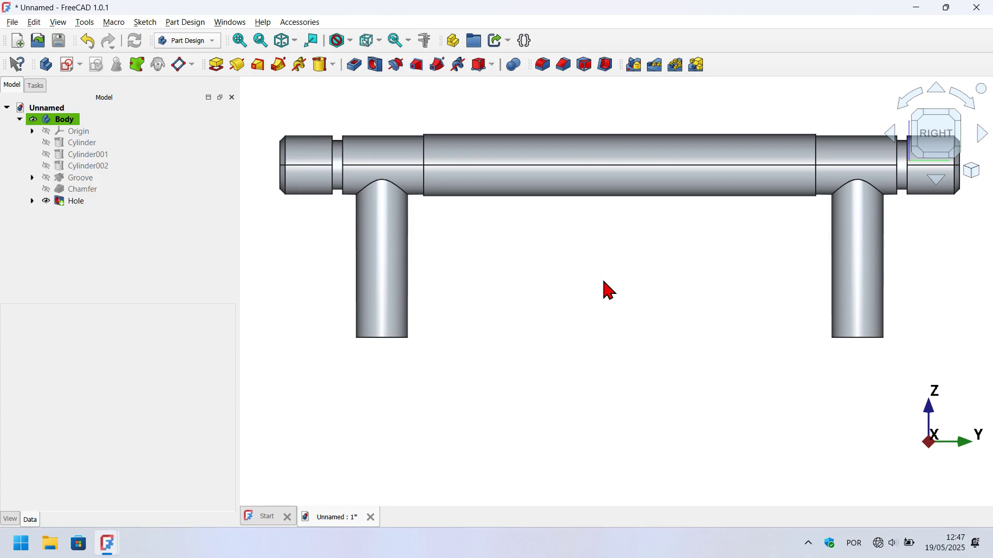
key(0)
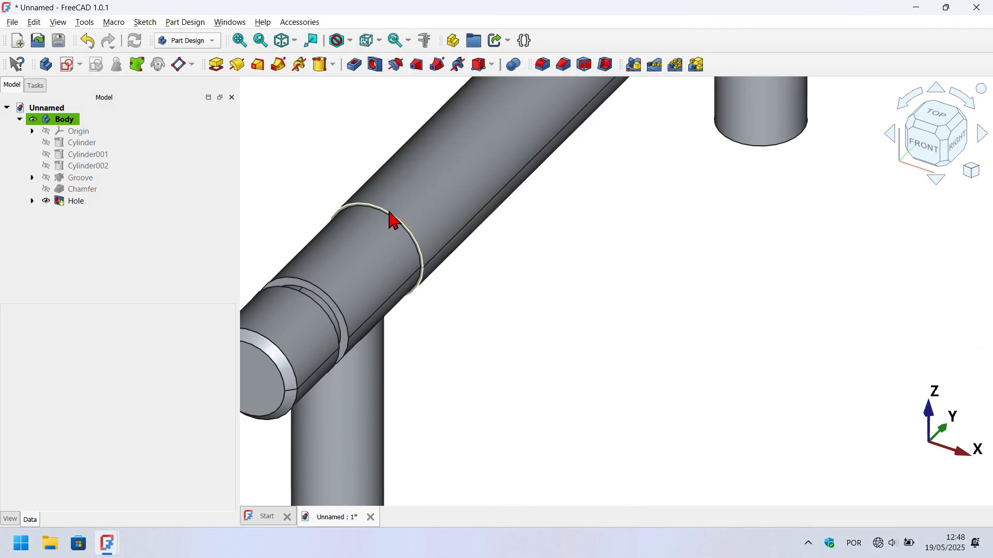
scroll(393, 221, up, 10)
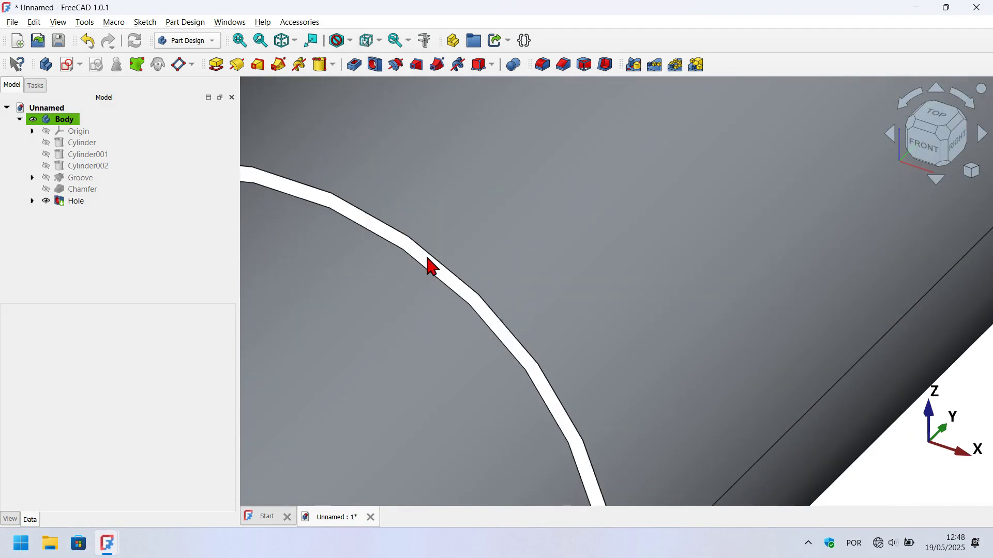
scroll(431, 266, down, 4)
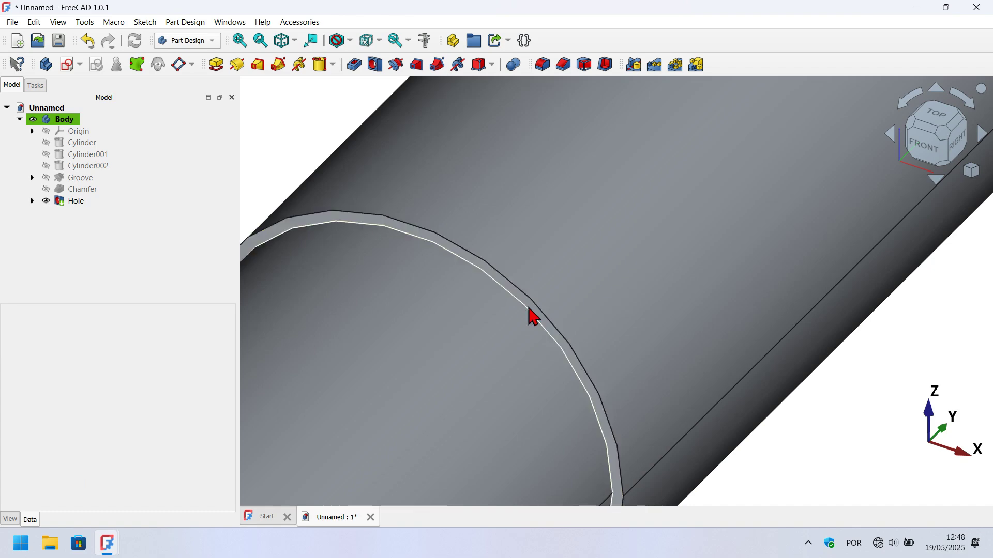
click(539, 321)
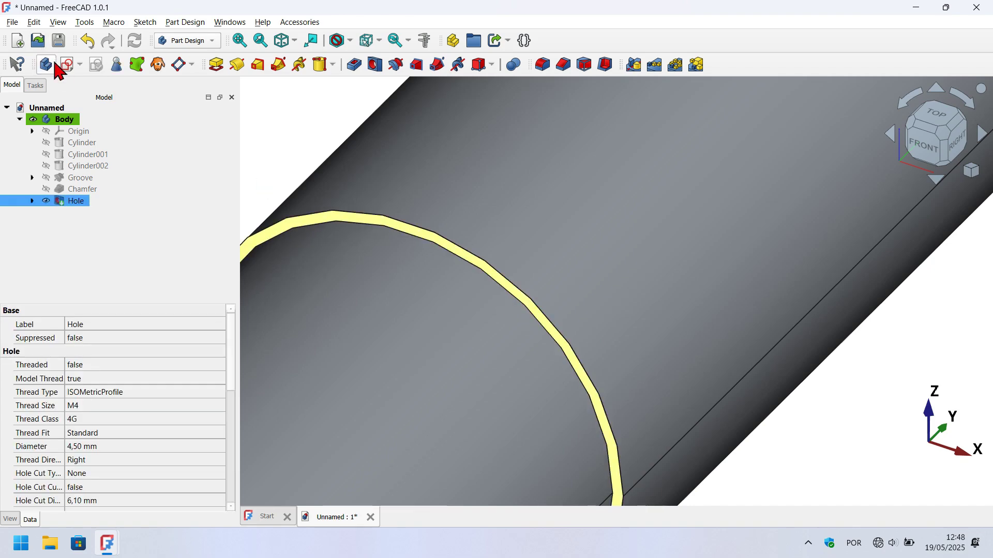
click(67, 65)
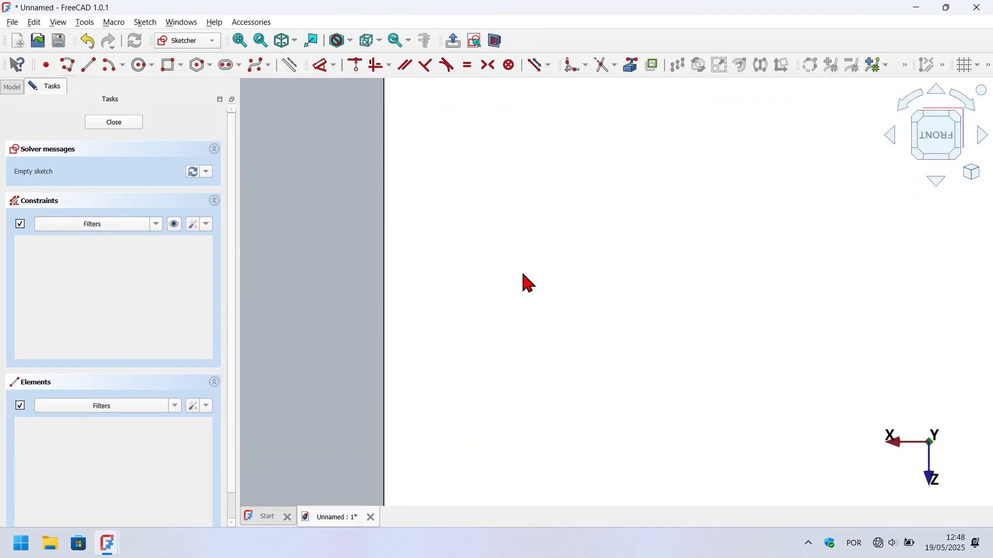
scroll(524, 282, down, 5)
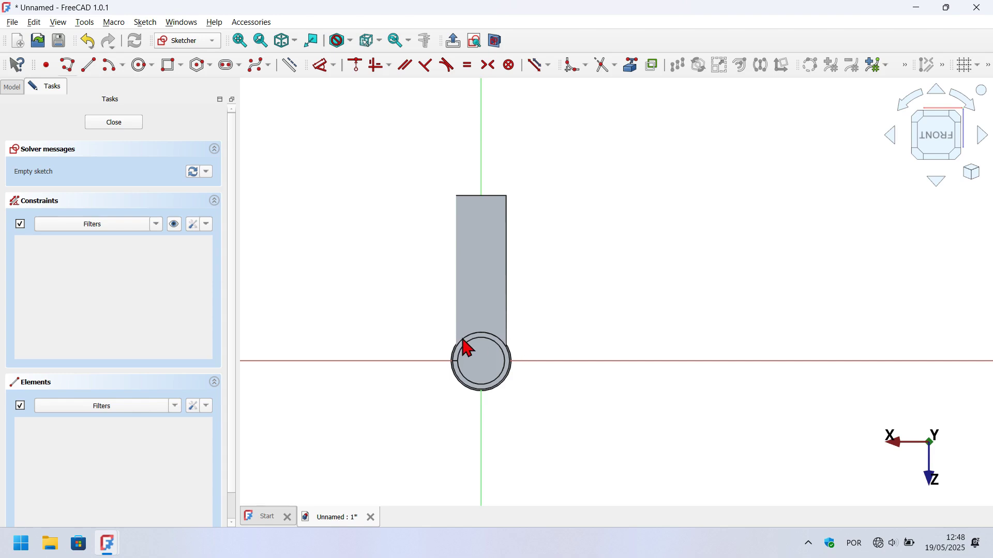
click(498, 39)
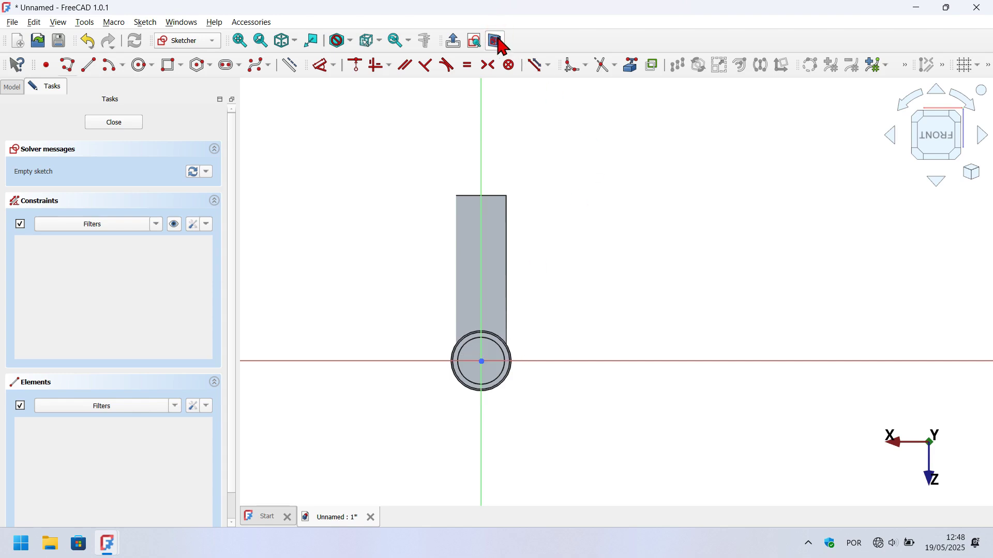
- Draw a triangle polygon centred on the sketch origin with a corner radius of about 18 mm, and leave the sketch
click(211, 65)
click(278, 82)
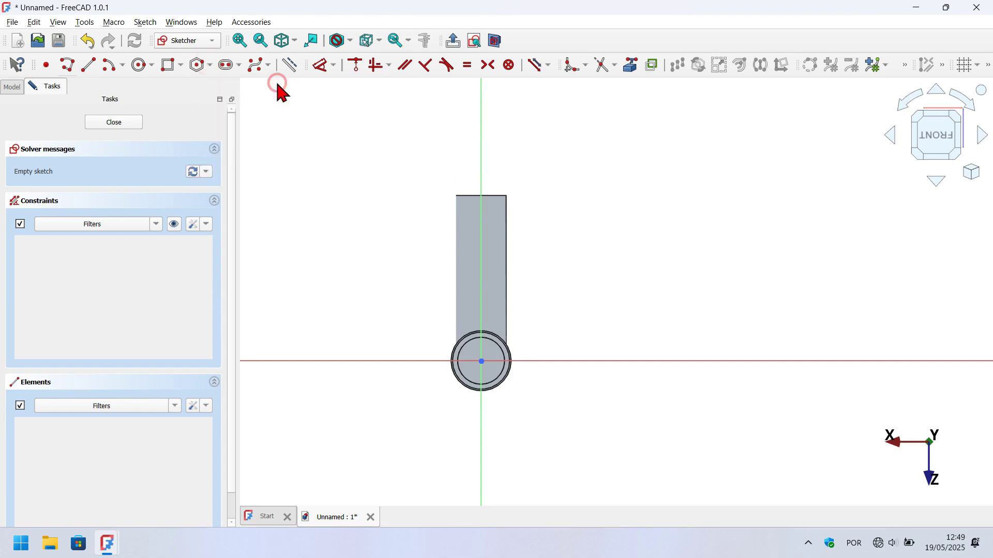
click(482, 360)
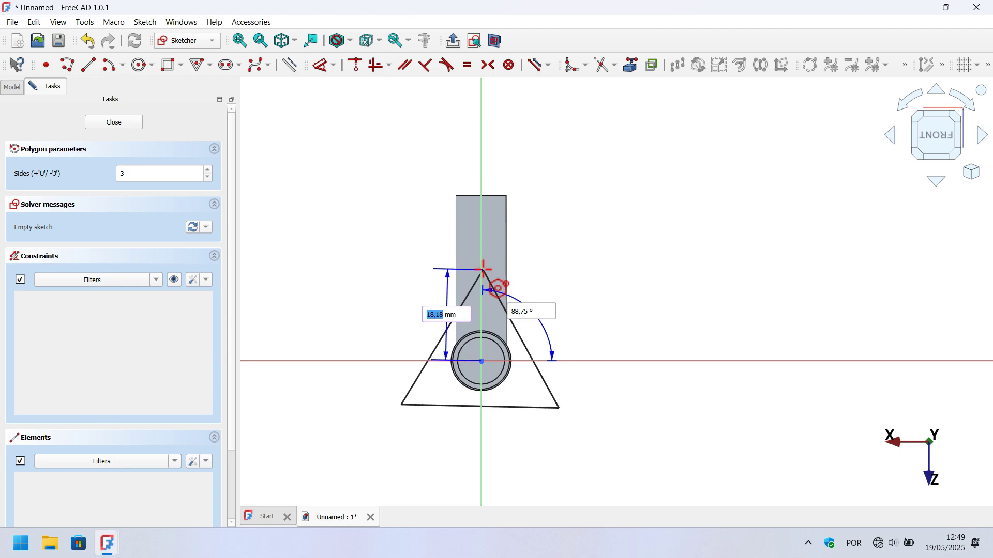
click(479, 267)
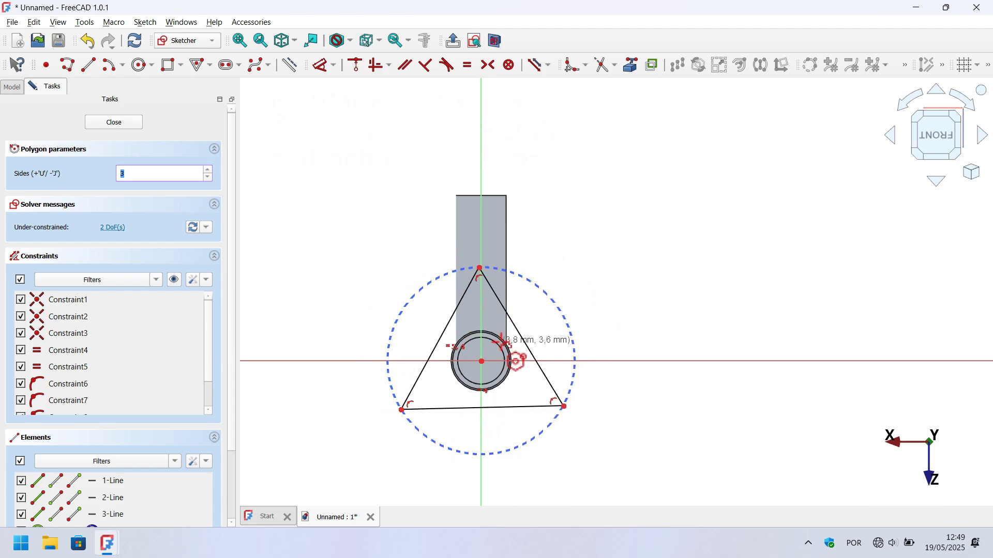
key(Escape)
key(Escape)
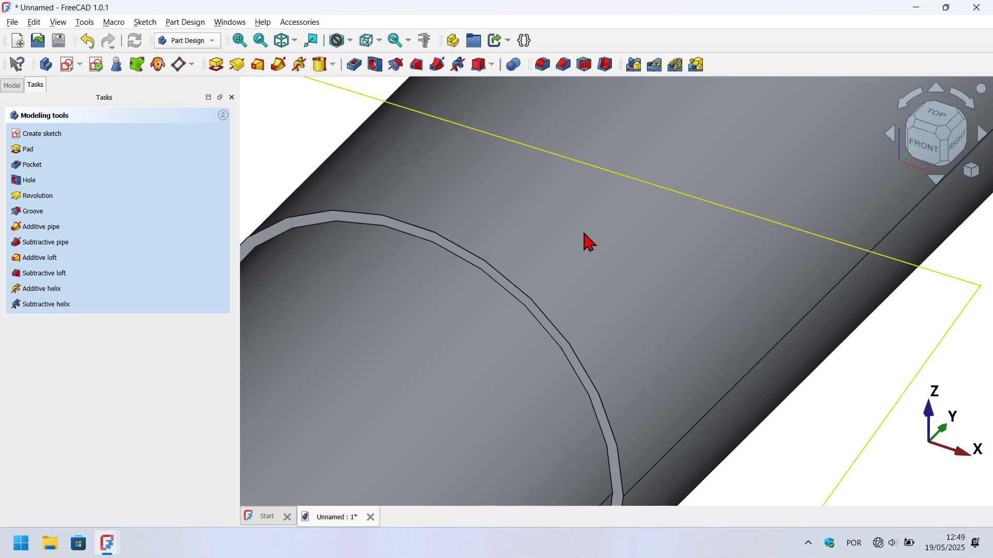
- Rotate the triangle sketch's attachment offset 180° around the z-axis so that it stands upright in the front view
key(v)
key(f)
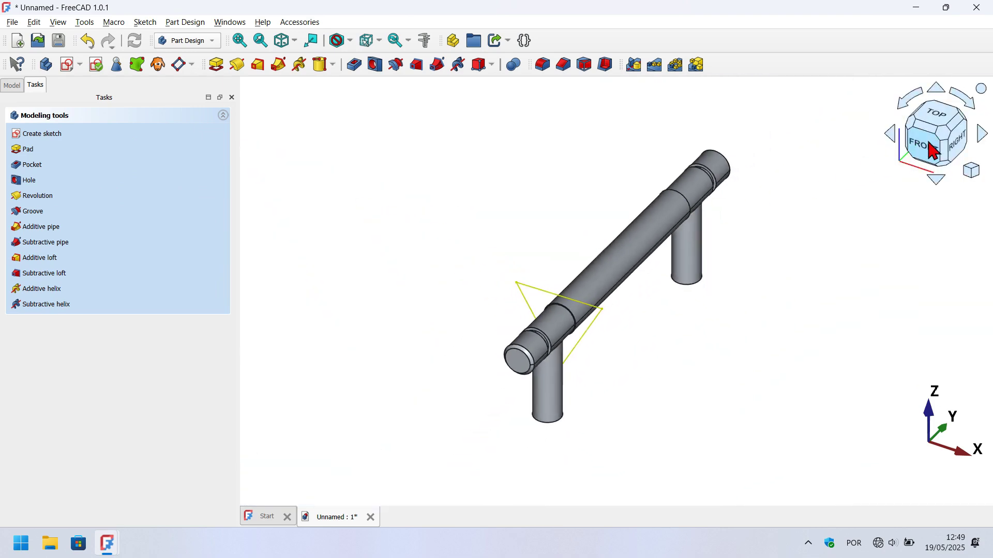
click(932, 149)
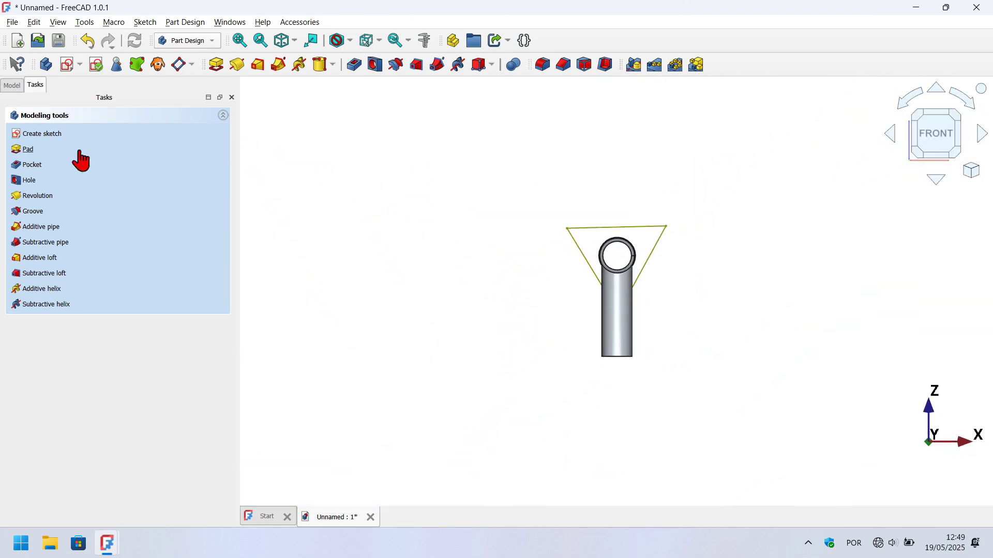
click(12, 86)
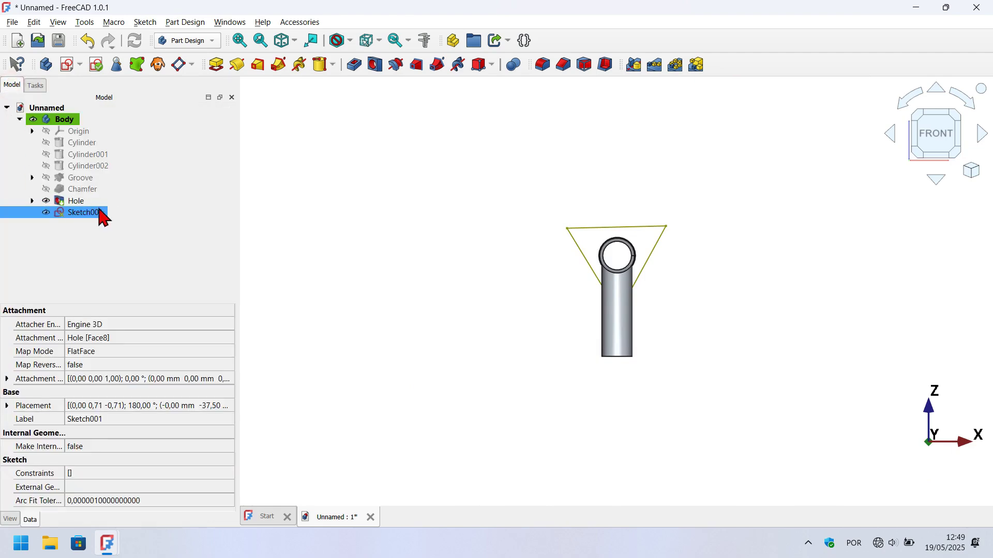
right_click(91, 212)
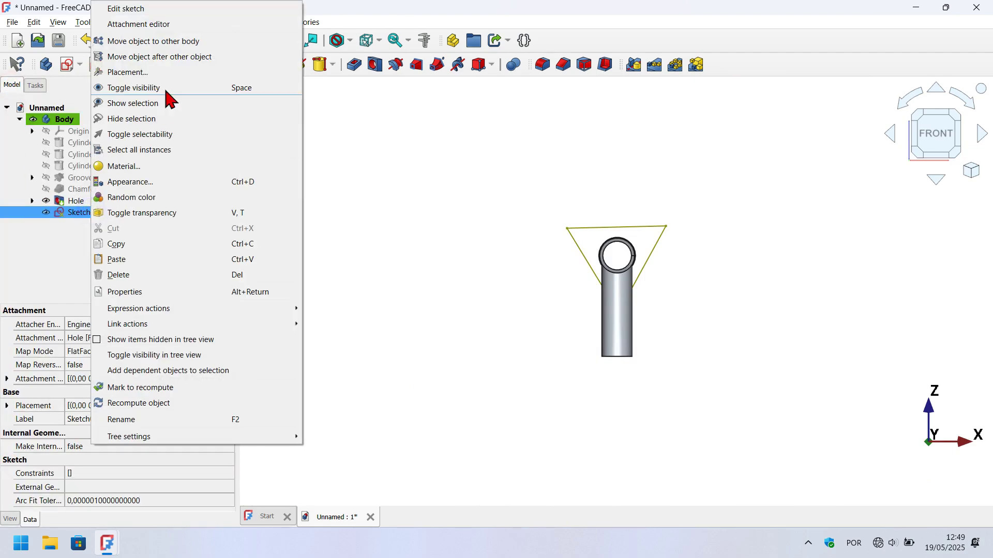
click(213, 26)
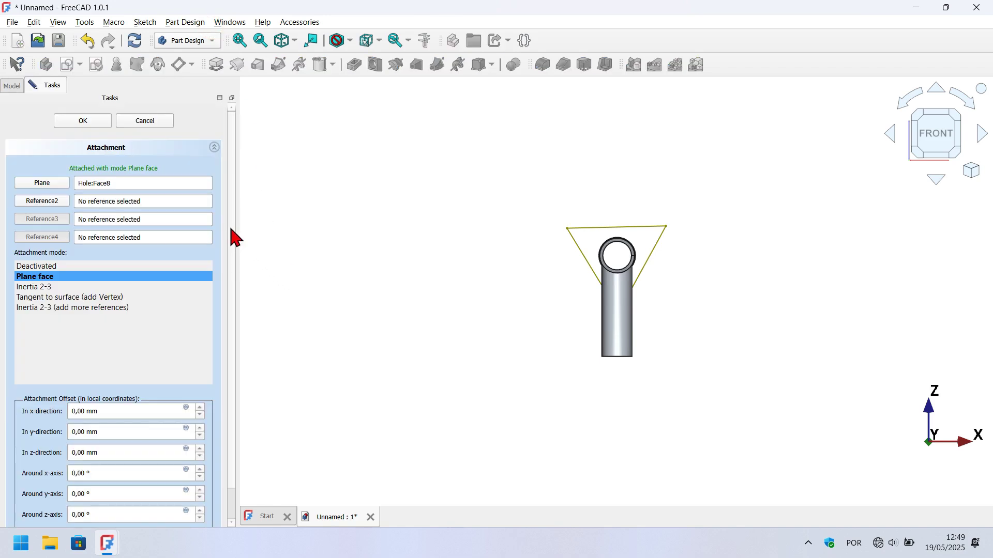
scroll(225, 372, down, 1)
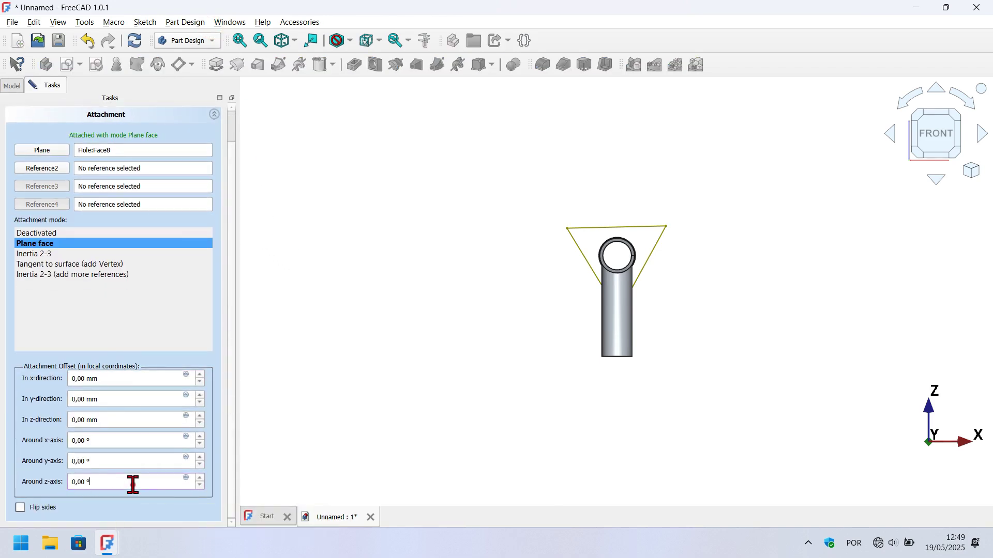
drag(133, 485, 49, 491)
click(433, 339)
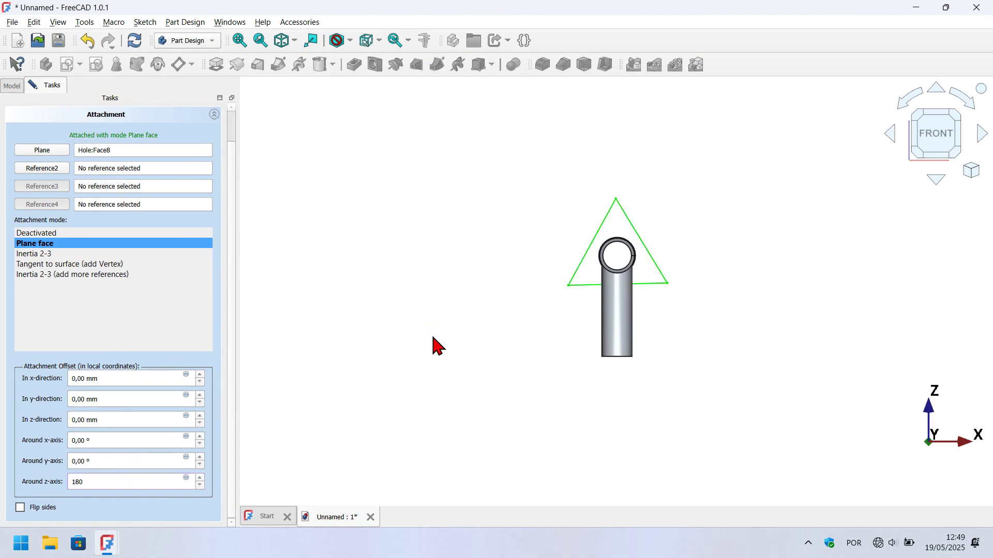
scroll(230, 262, up, 2)
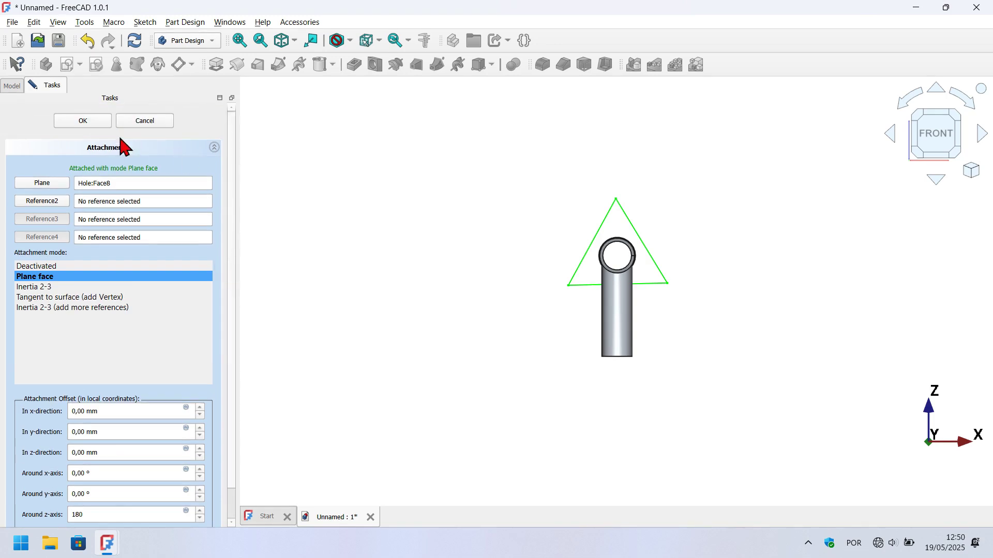
click(96, 124)
- Reopen the rotated sketch and delete the whole triangle with its construction circle
double_click(88, 213)
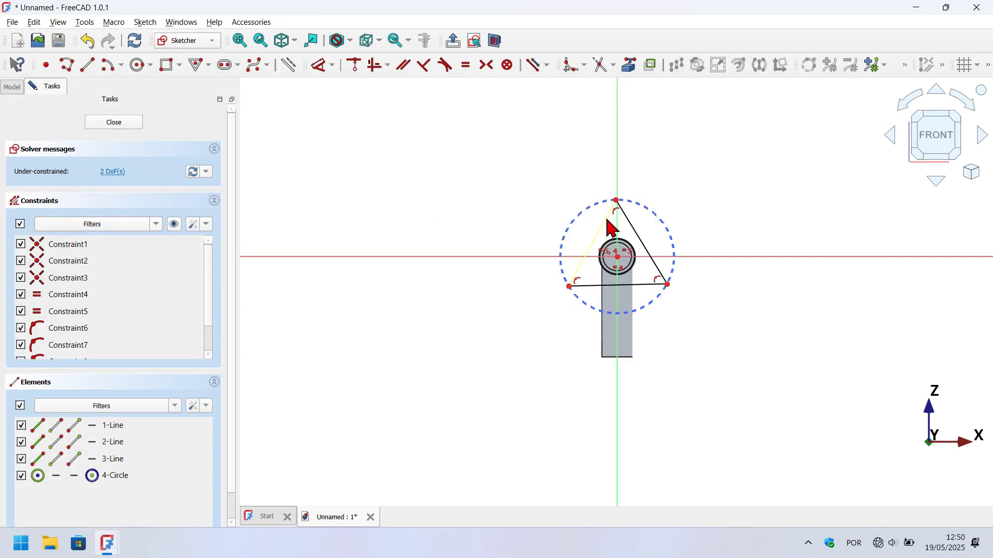
drag(501, 159, 720, 353)
key(Delete)
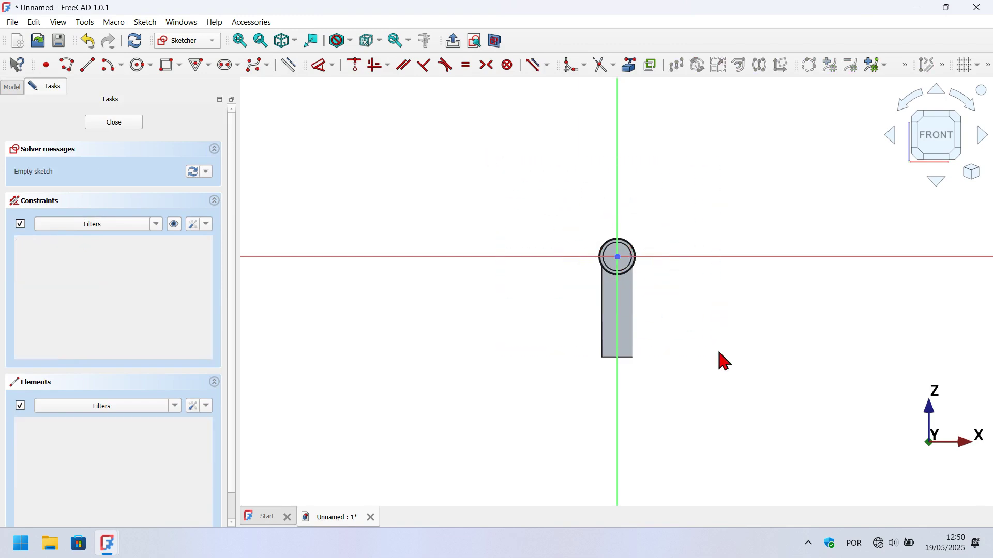
- Draw a closed triangle with a horizontal top edge about 7.3 mm long and its lower corner pointing into the bar's circular profile
scroll(654, 256, up, 5)
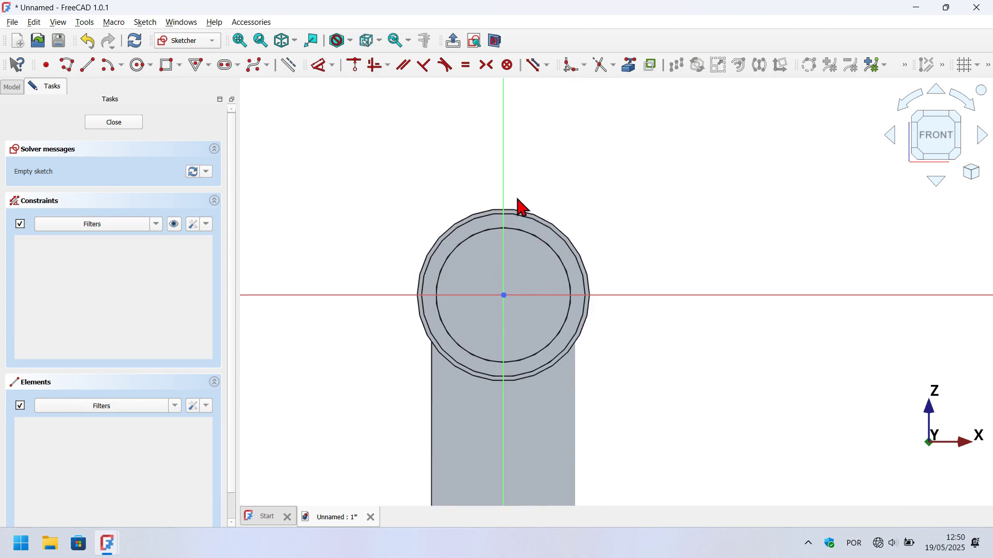
scroll(521, 207, up, 2)
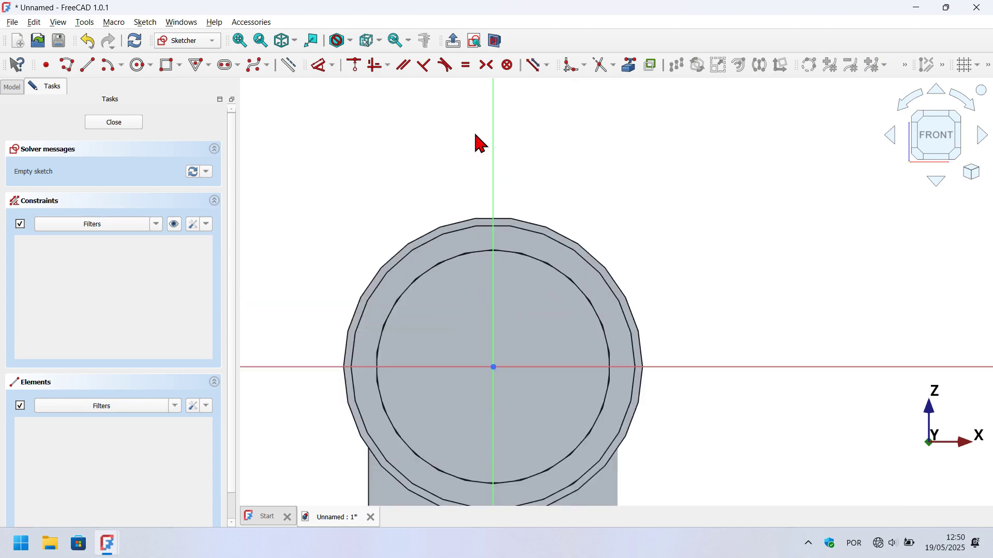
click(67, 66)
click(438, 152)
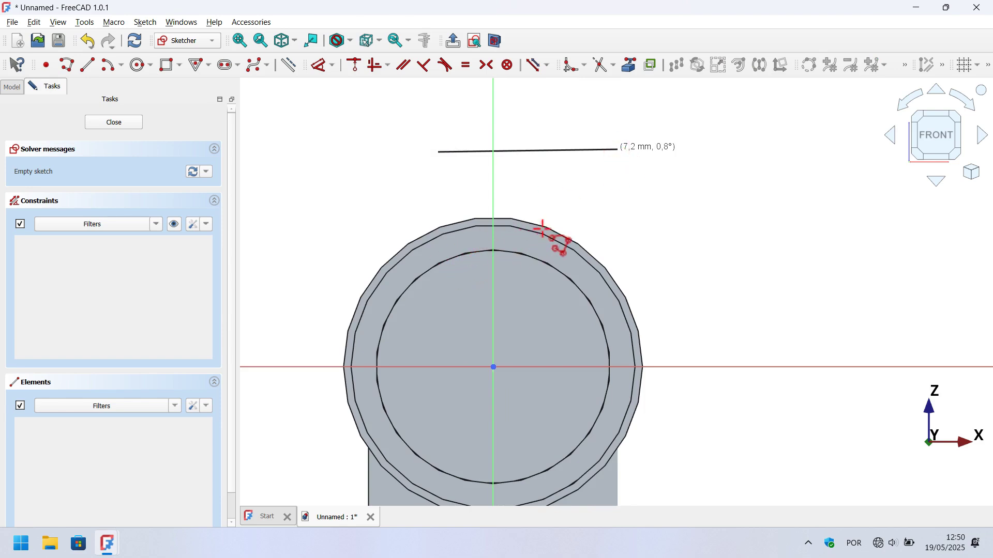
click(527, 250)
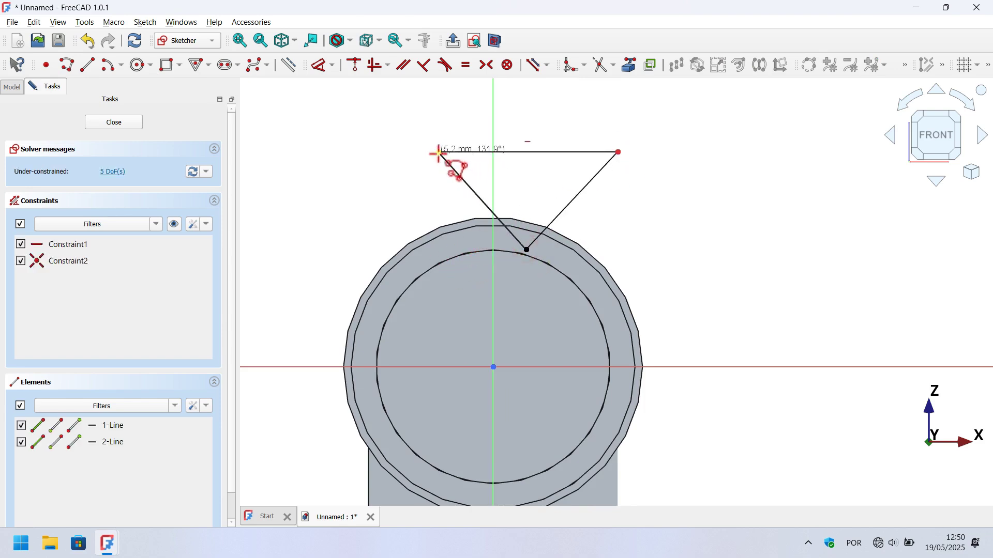
click(438, 152)
right_click(604, 209)
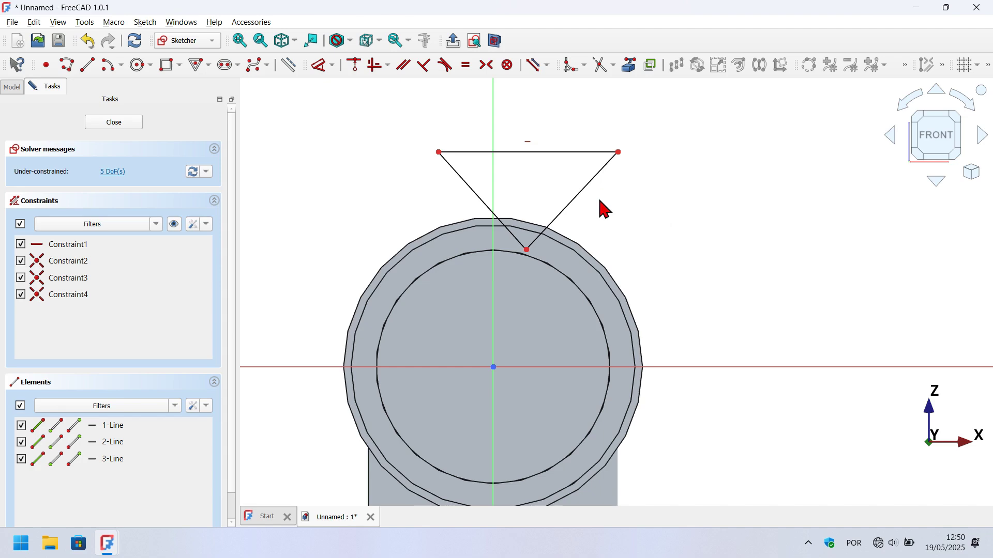
- Constrain the triangle's two slanted sides to be equal in length and perpendicular to each other
mouse_move(681, 217)
mouse_down()
mouse_move(611, 220)
mouse_move(436, 191)
mouse_move(439, 200)
mouse_up()
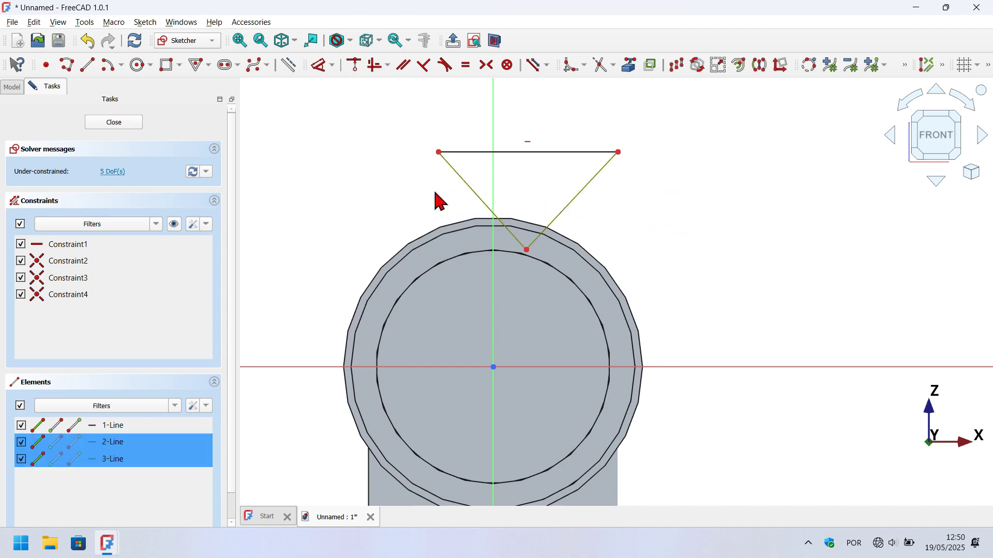
click(466, 65)
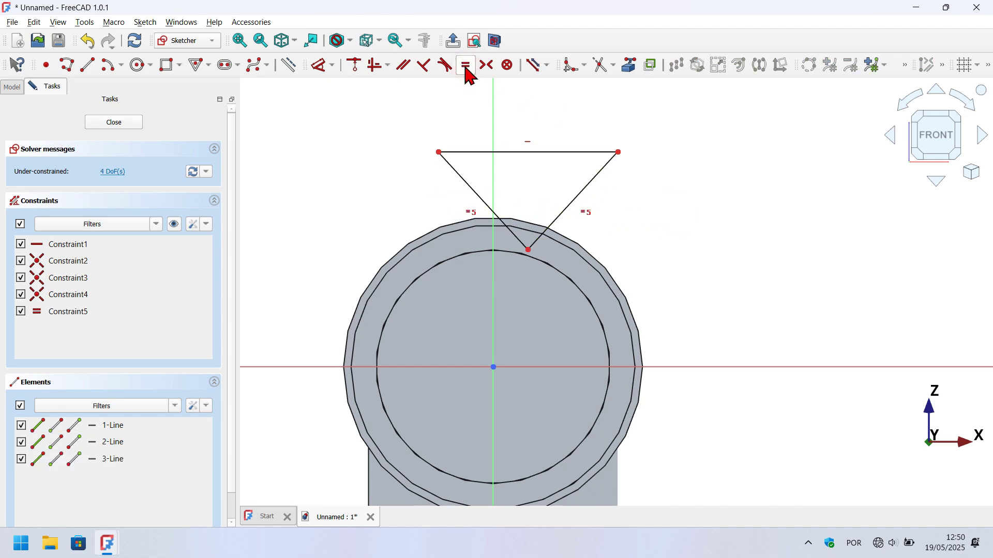
drag(640, 213, 442, 195)
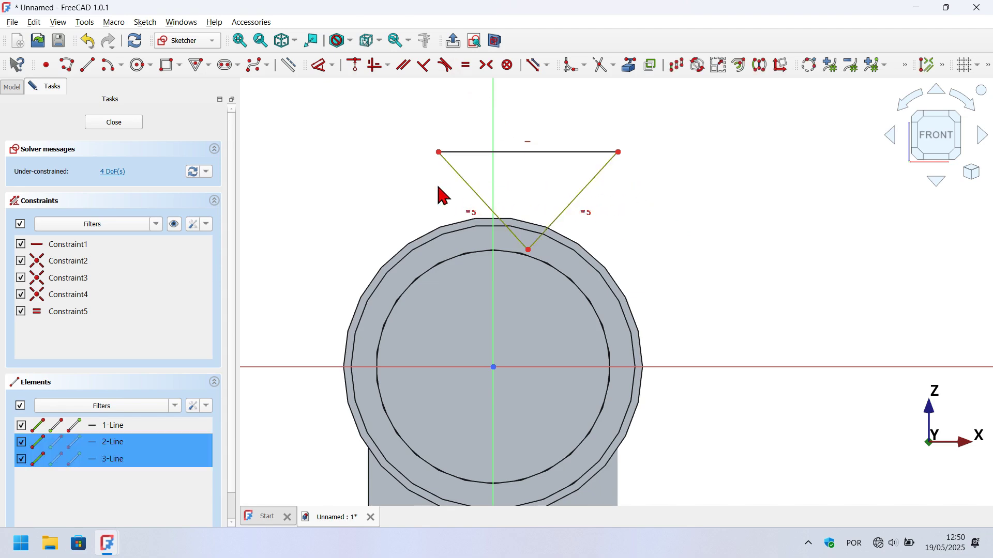
click(425, 66)
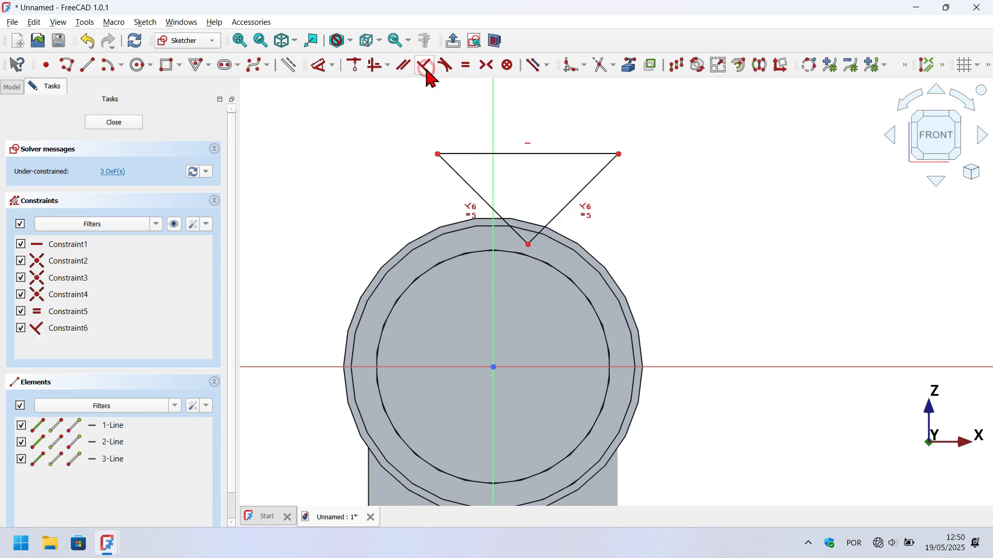
- Dimension the triangle's horizontal top edge to 1 mm
scroll(582, 163, up, 2)
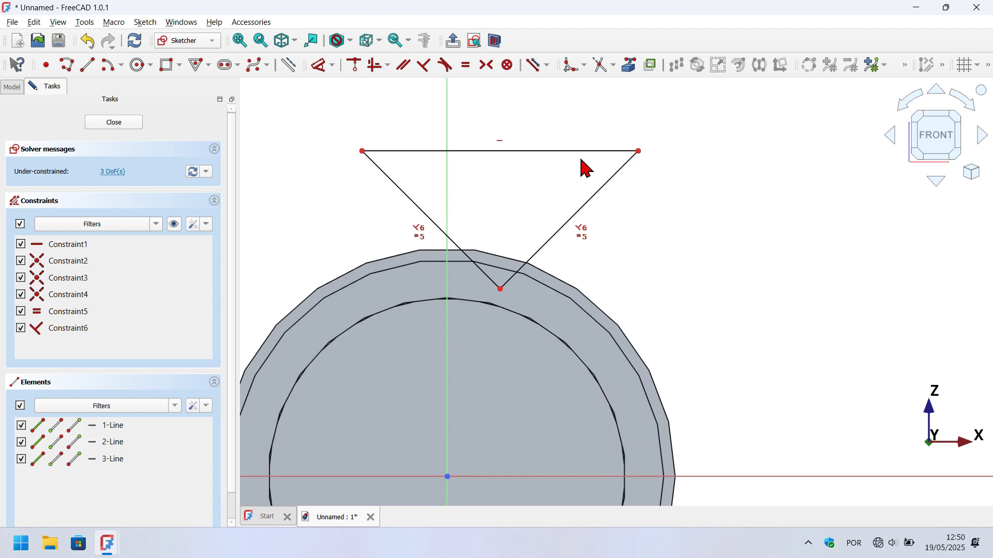
click(320, 65)
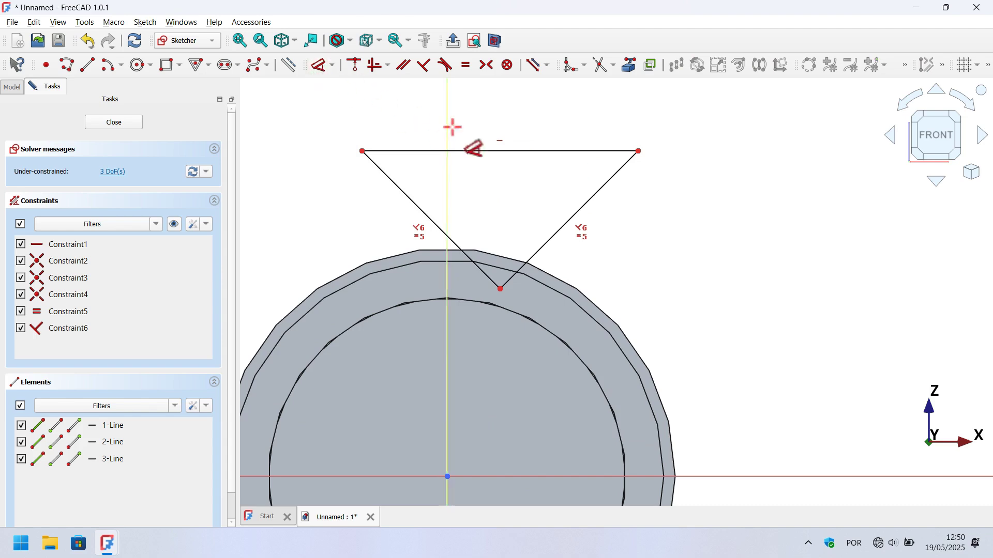
click(517, 151)
click(537, 117)
text(1)
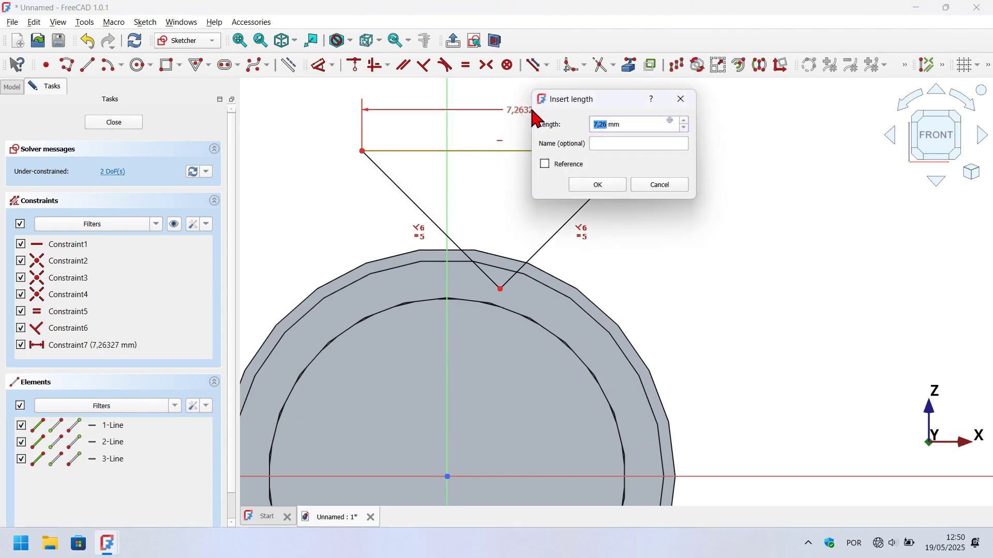
key(Return)
- Set the vertical distance from the sketch origin to the triangle's lower corner to 5.7 mm
scroll(473, 278, up, 3)
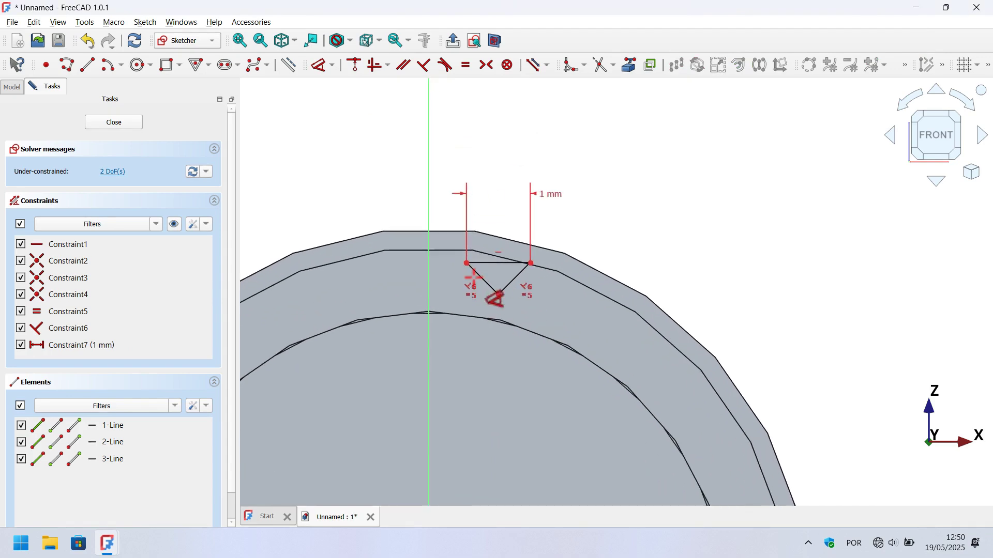
click(499, 295)
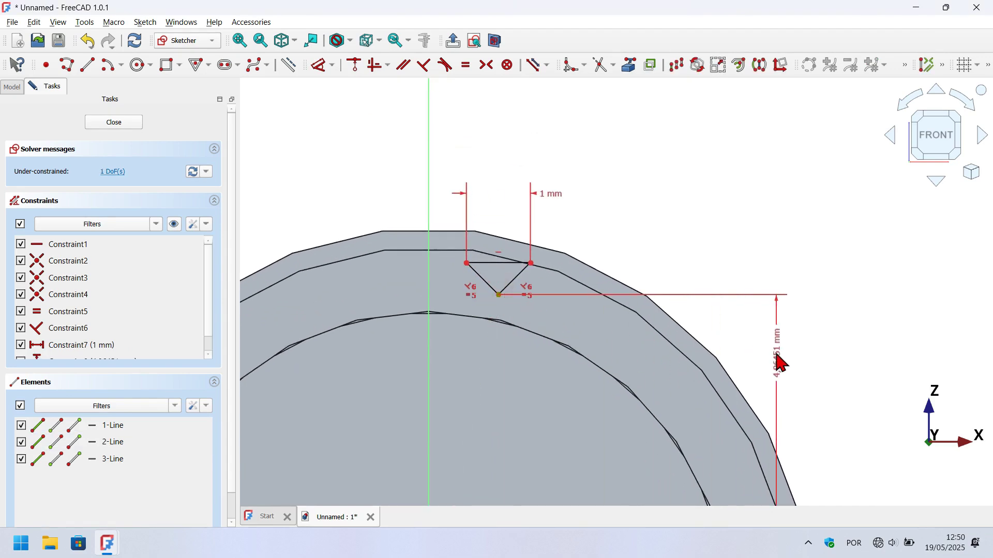
click(781, 362)
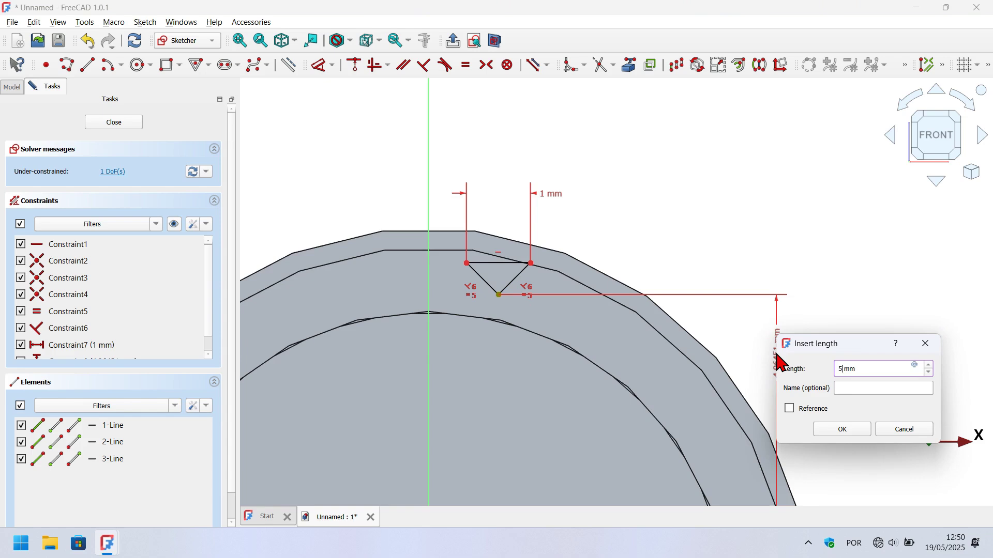
text(5,7)
key(Return)
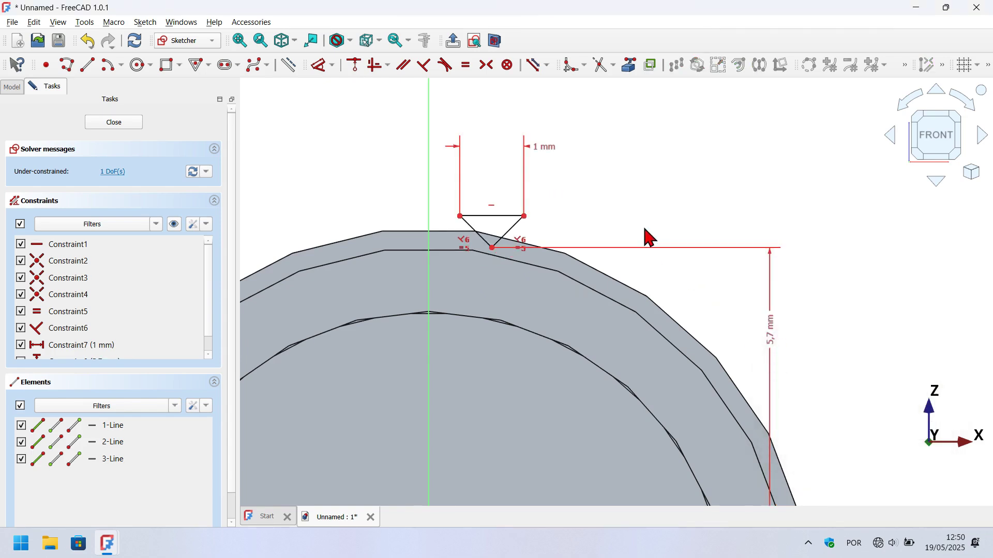
- Constrain the triangle's lower corner onto the vertical axis and leave the sketch
scroll(649, 236, down, 1)
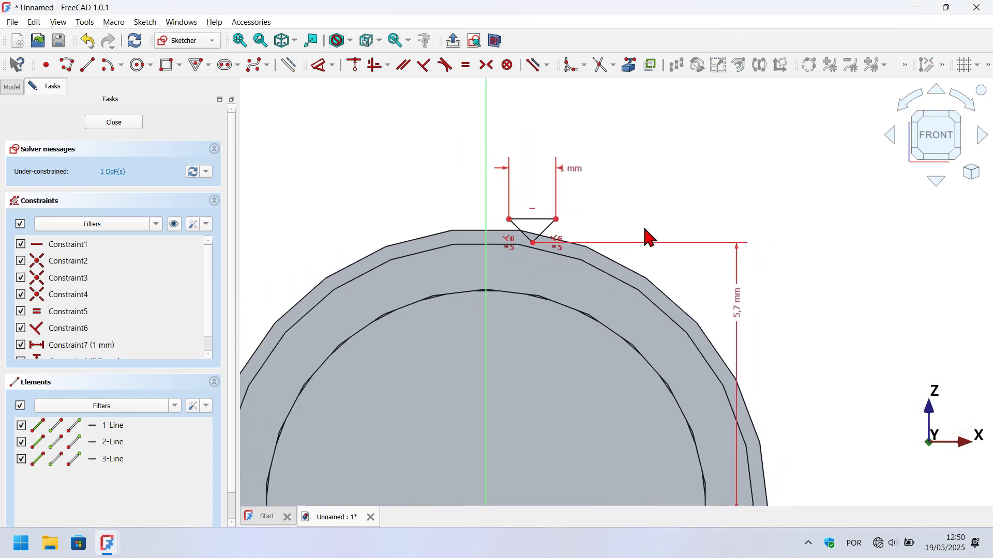
click(355, 67)
scroll(577, 191, up, 1)
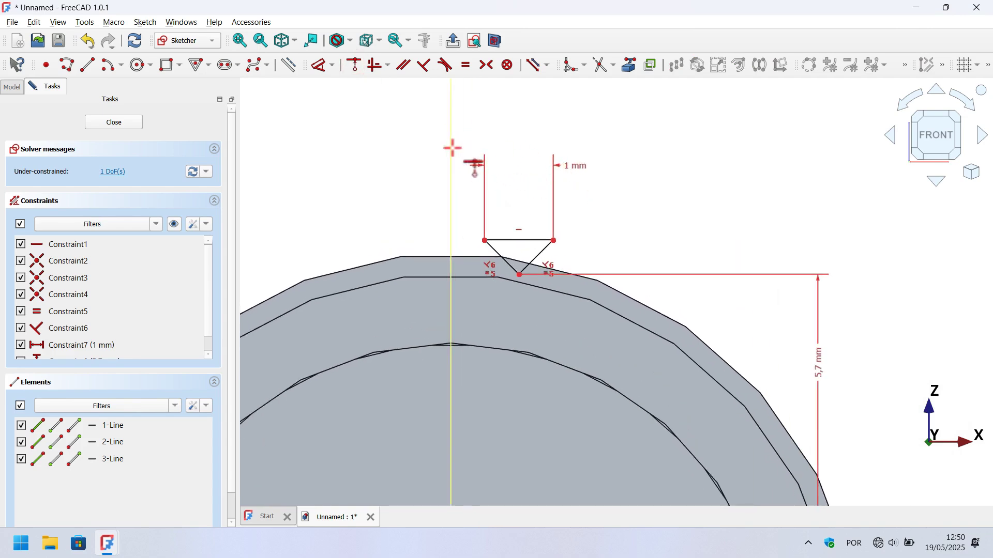
click(520, 275)
click(452, 210)
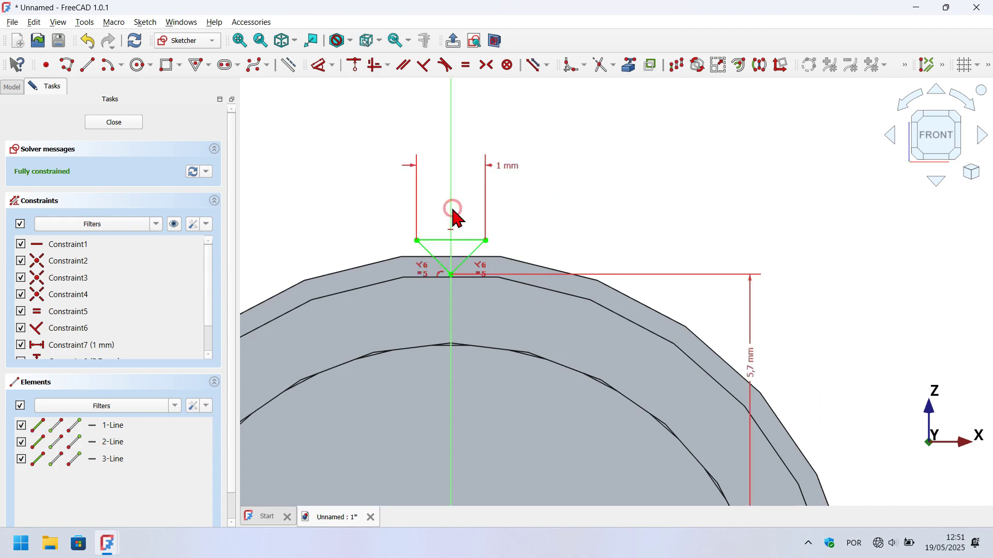
scroll(554, 207, down, 5)
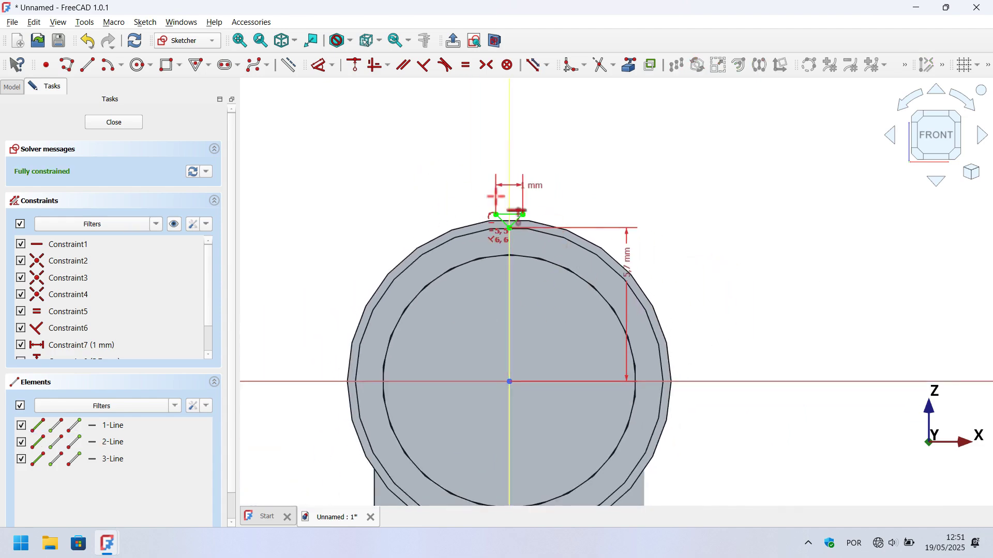
click(122, 127)
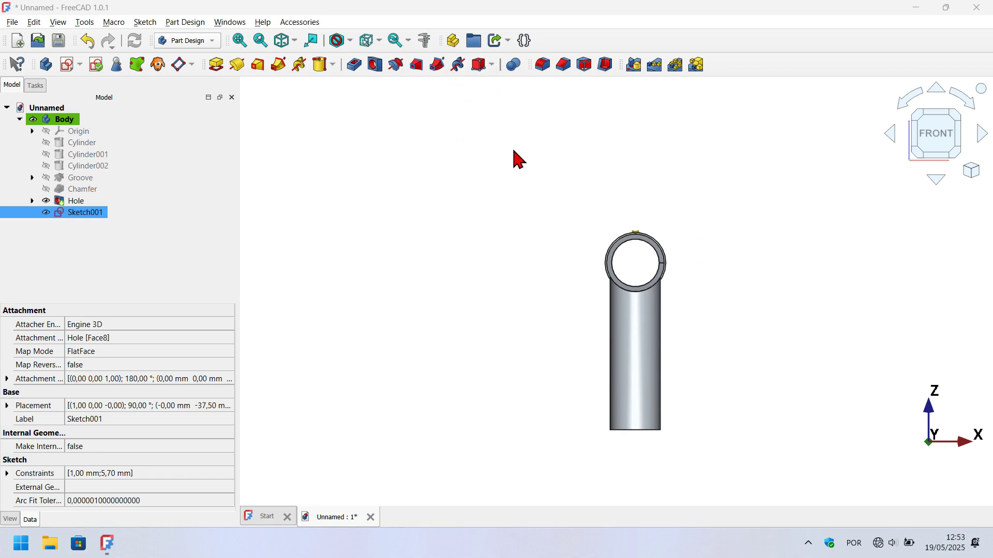
- Cut a subtractive helix from the triangle sketch around the Base Y axis, with a pitch of 150 mm and a height of 75 mm
click(458, 66)
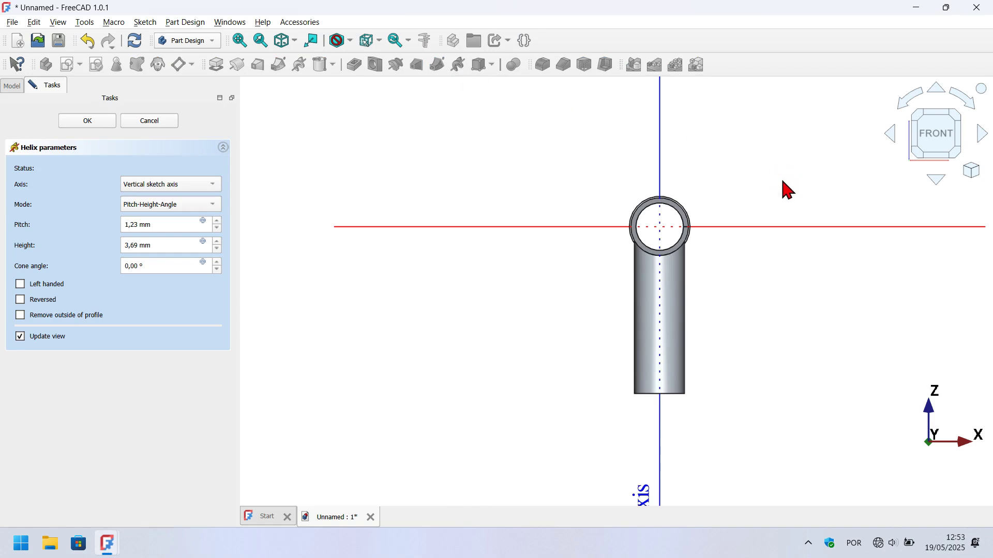
key(0)
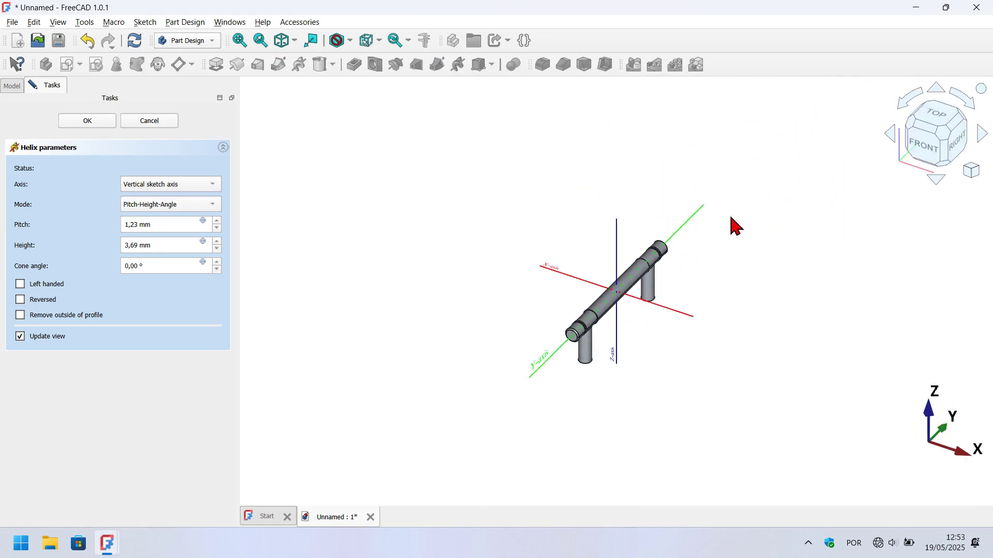
scroll(641, 287, up, 3)
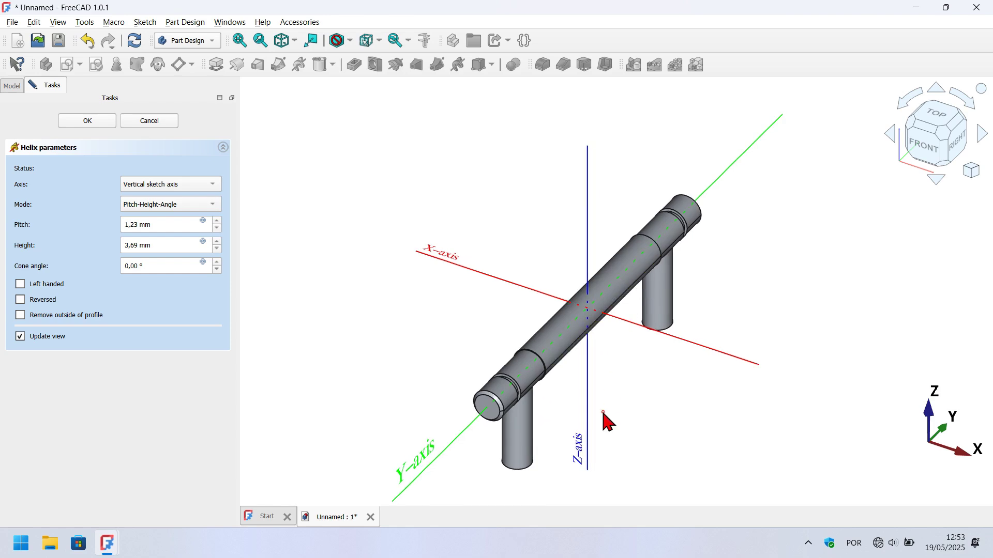
middle_drag(603, 419, 554, 398)
scroll(649, 362, up, 3)
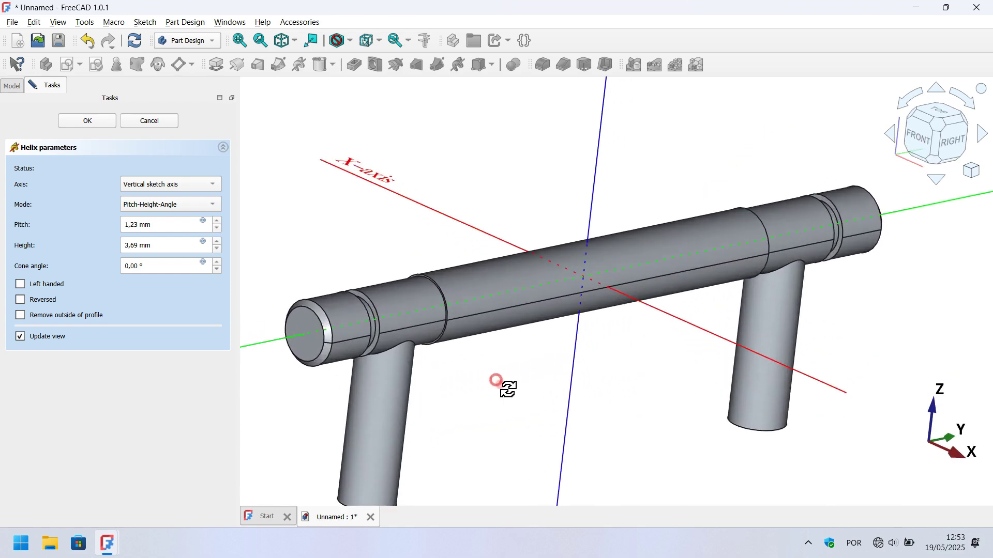
scroll(509, 399, up, 2)
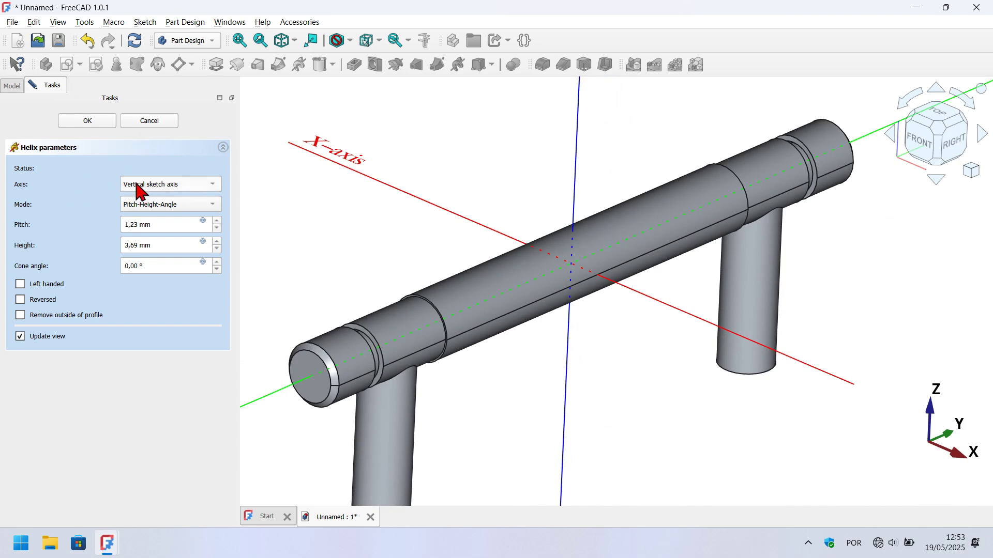
click(181, 184)
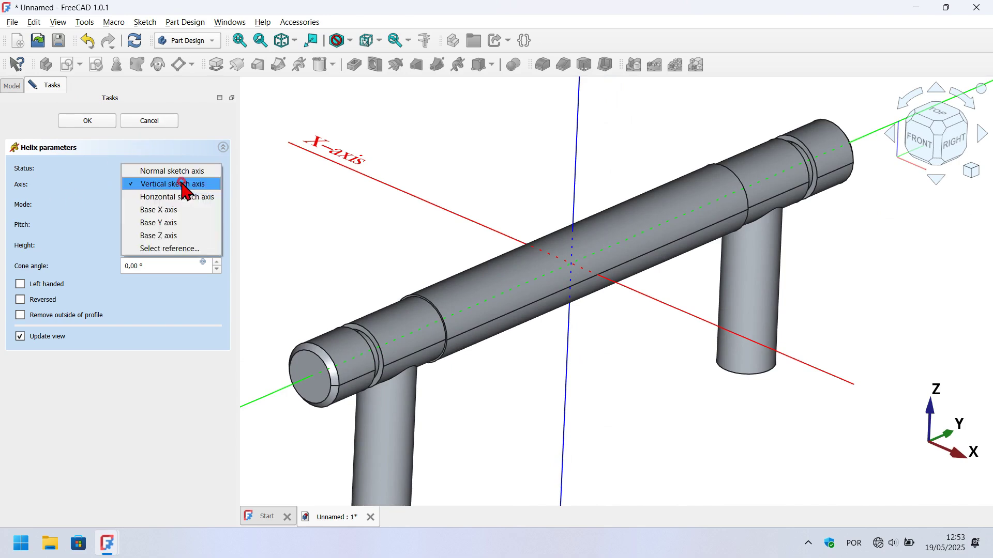
click(172, 222)
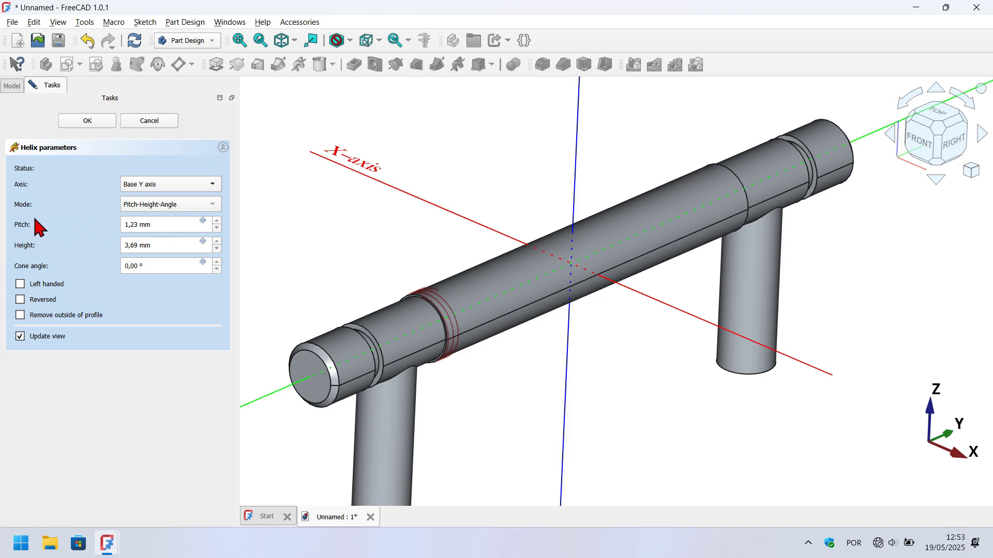
click(177, 224)
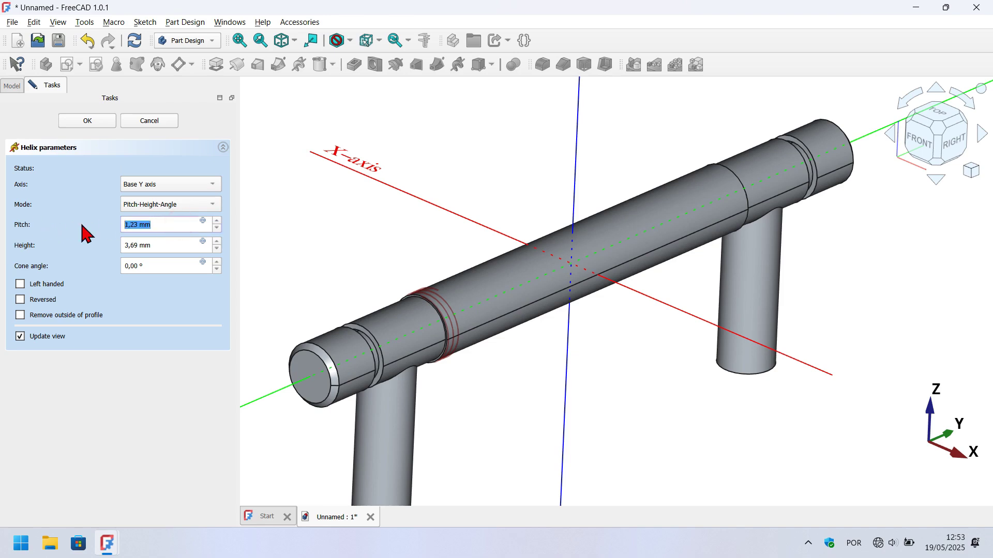
click(173, 250)
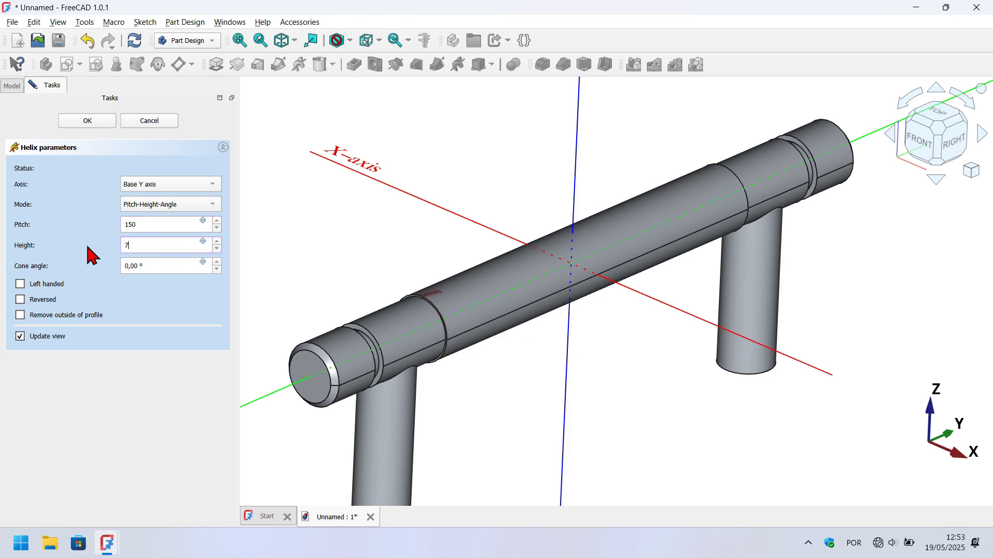
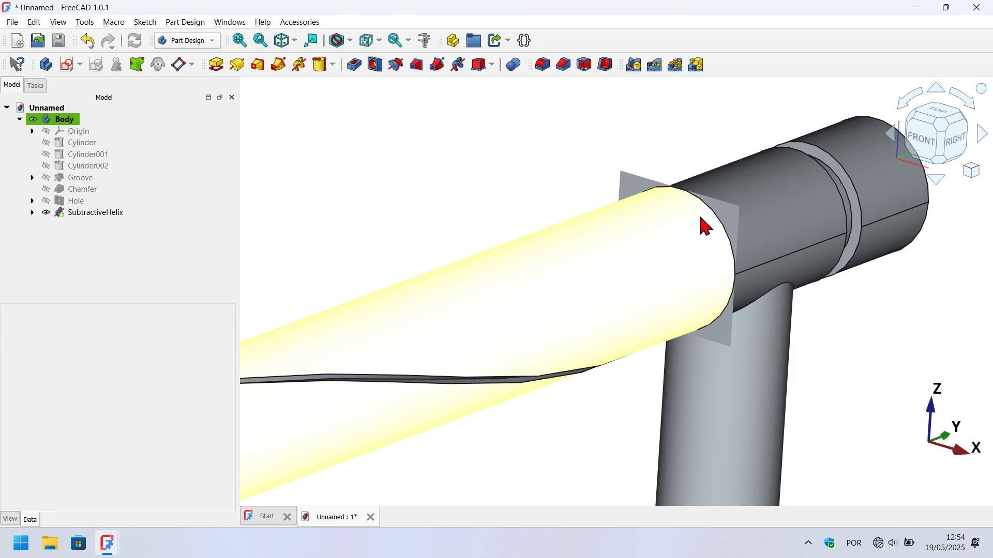
- Show the Report view and read the messages about the helix cut
click(58, 22)
mouse_move(122, 414)
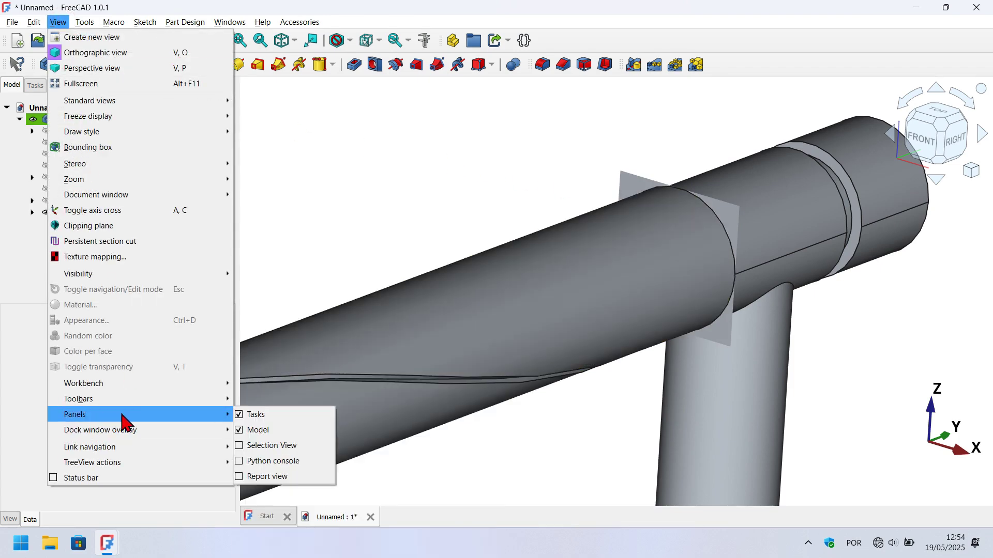
click(269, 476)
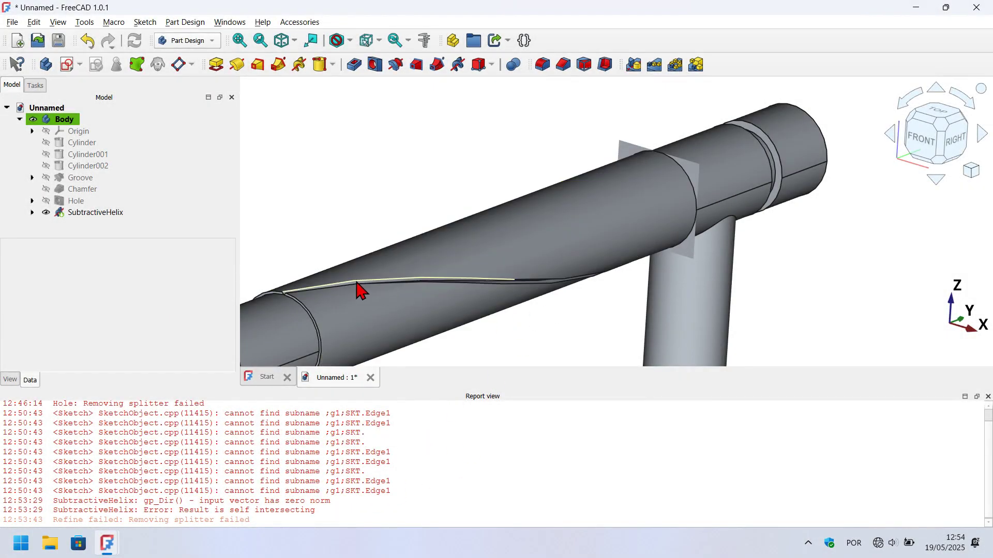
- Try a pitch of 155 mm for the subtractive helix on the grip
click(75, 213)
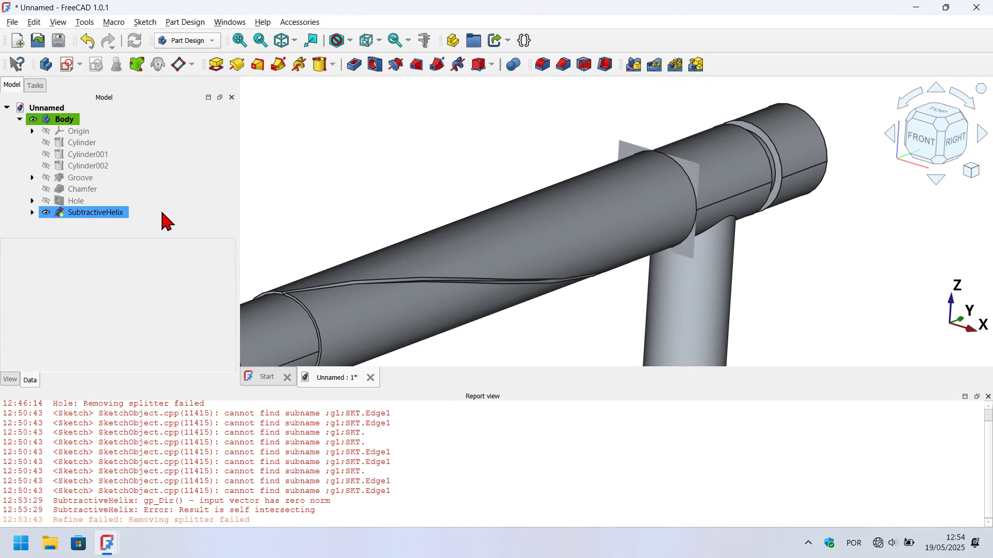
click(110, 213)
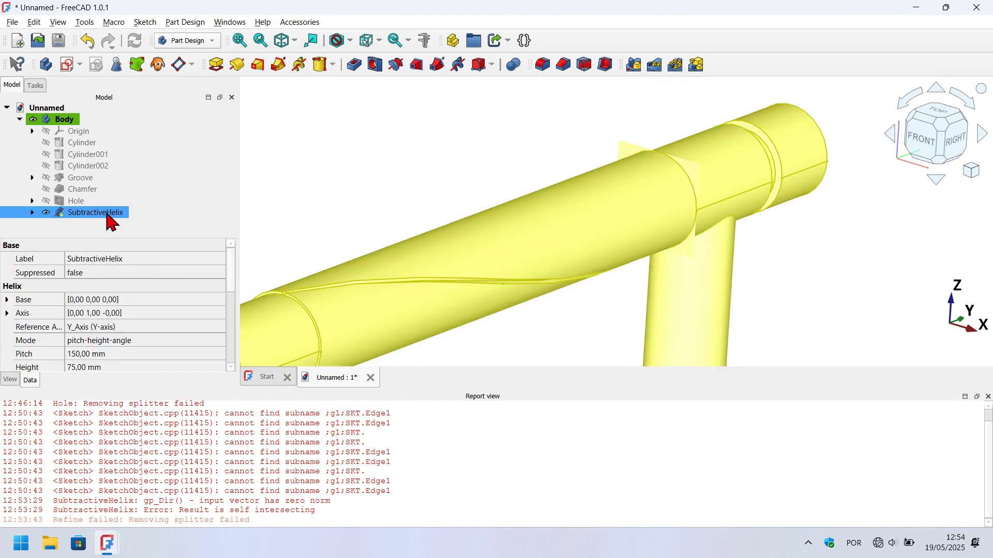
scroll(156, 290, down, 2)
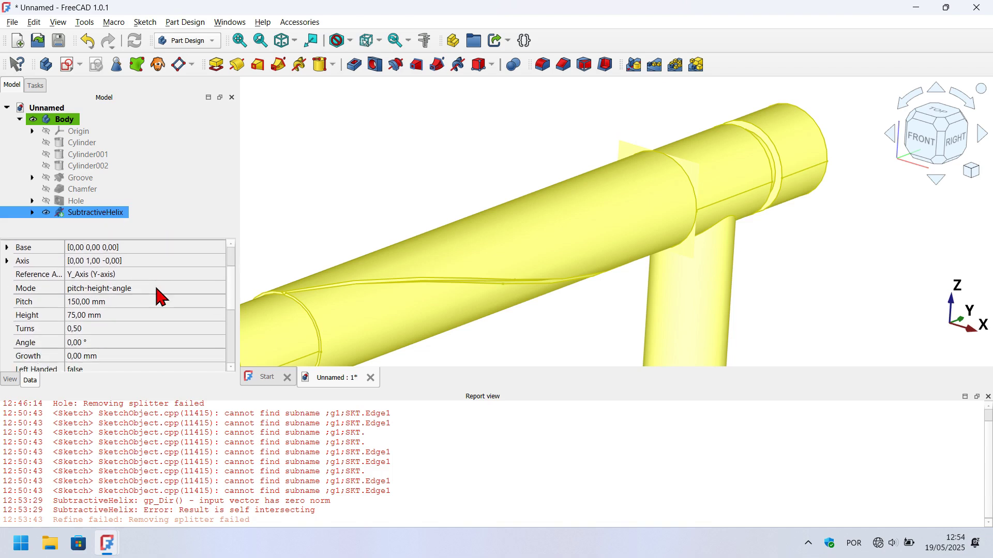
click(143, 294)
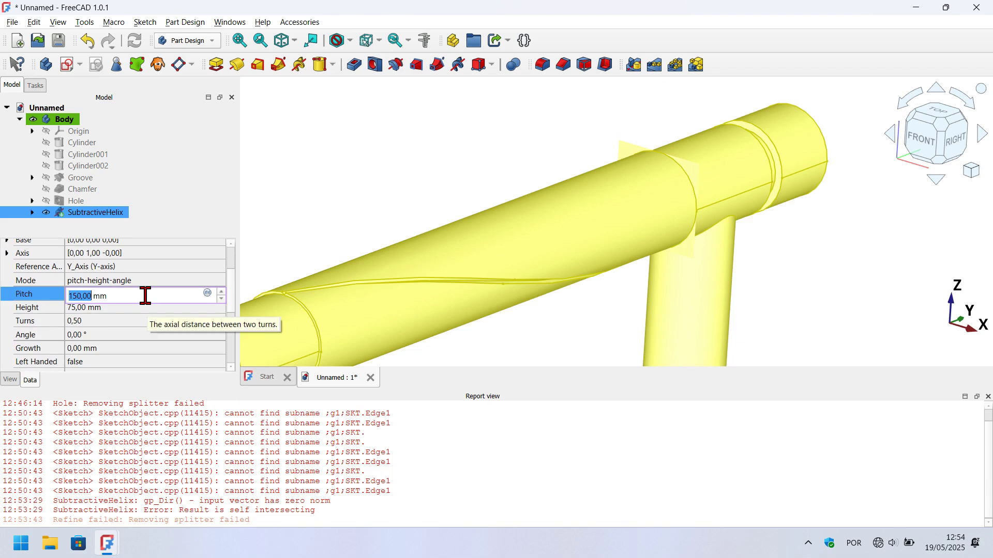
text(1)
key(Return)
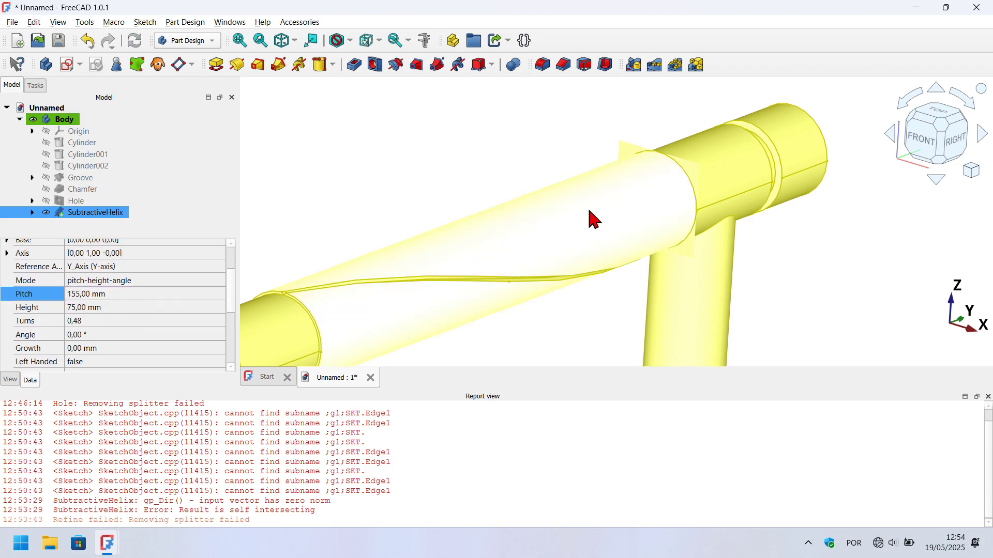
click(639, 129)
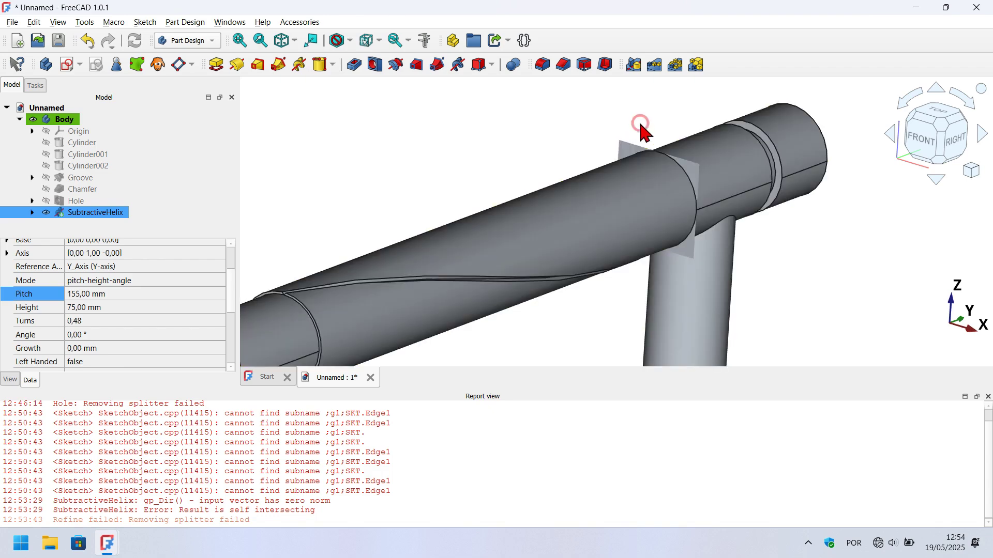
- Try a pitch of 165 mm for the same helix cut
click(94, 212)
click(131, 357)
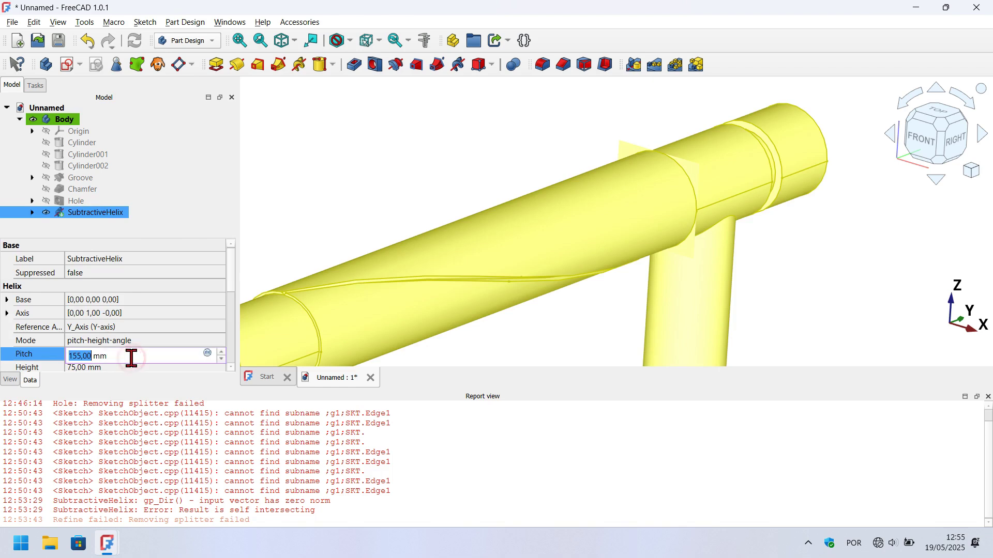
text(165)
key(Return)
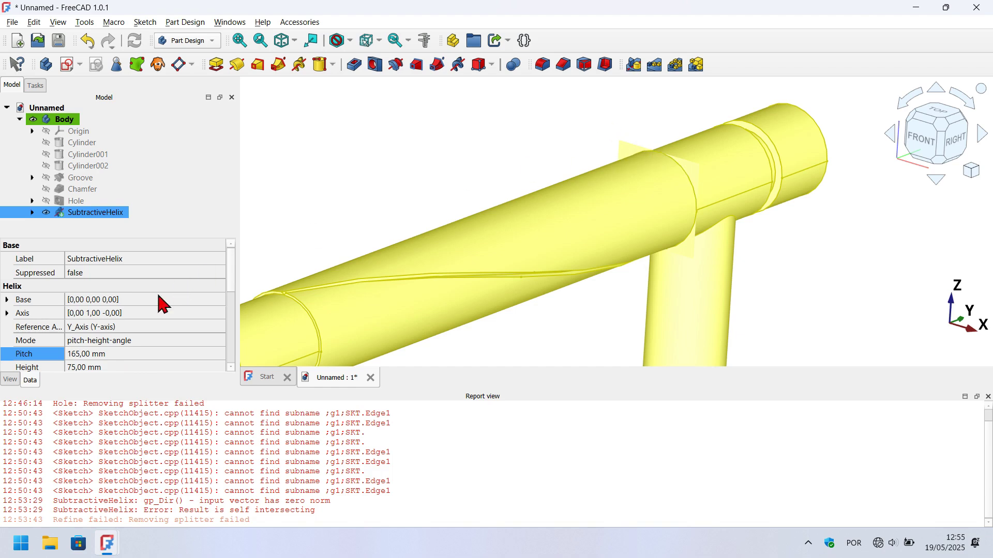
- Set the subtractive helix's pitch to 175 mm and close the Report view
click(145, 356)
text(1)
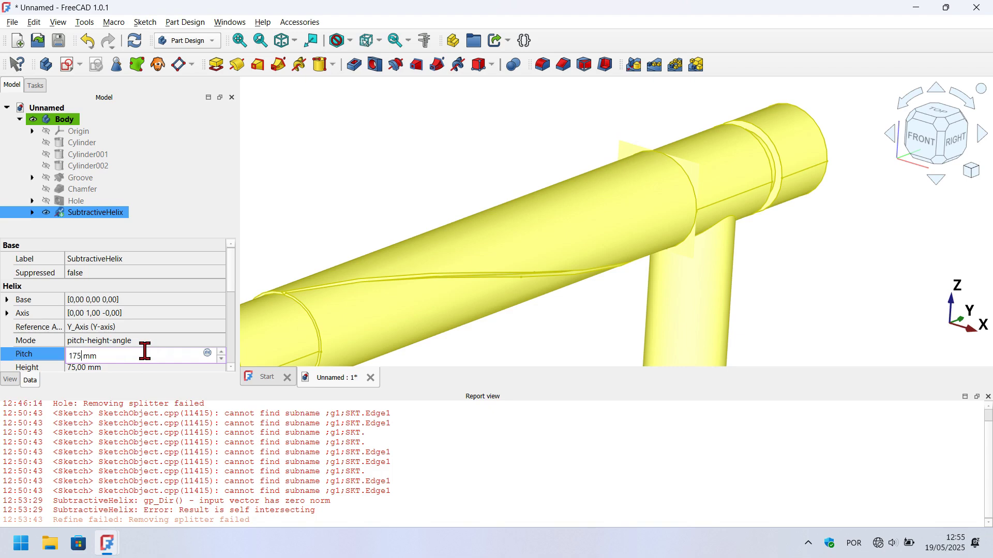
text(75)
key(Return)
click(496, 166)
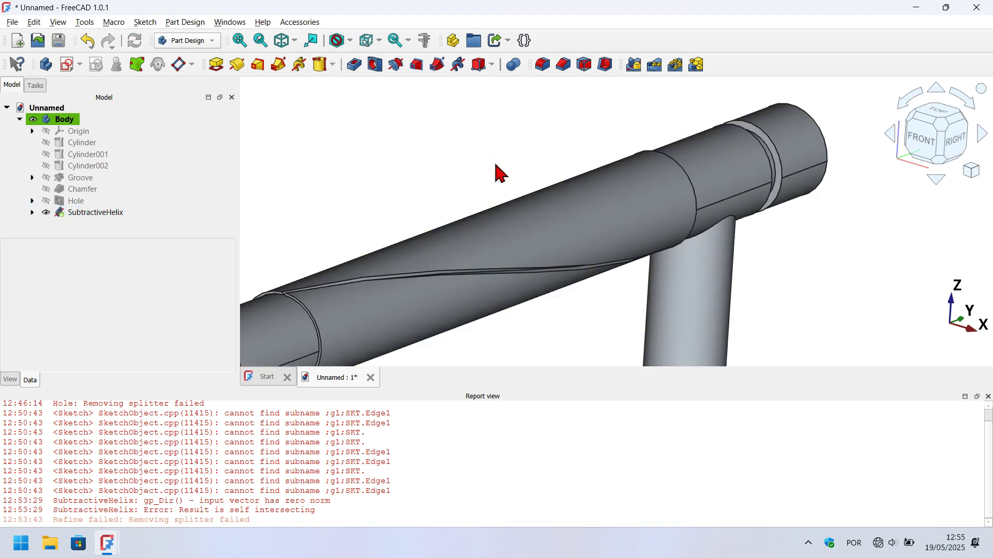
middle_drag(797, 268, 758, 281)
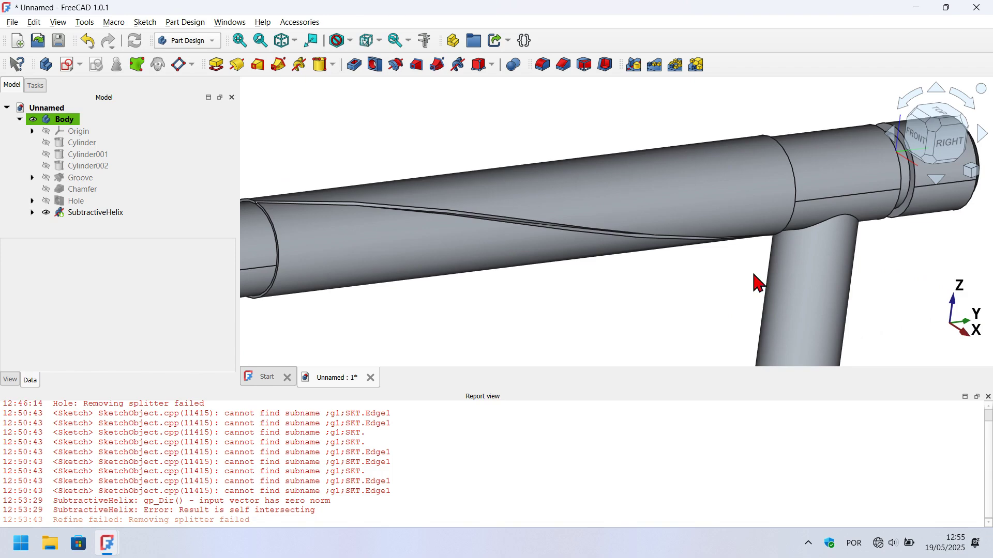
click(989, 396)
key(0)
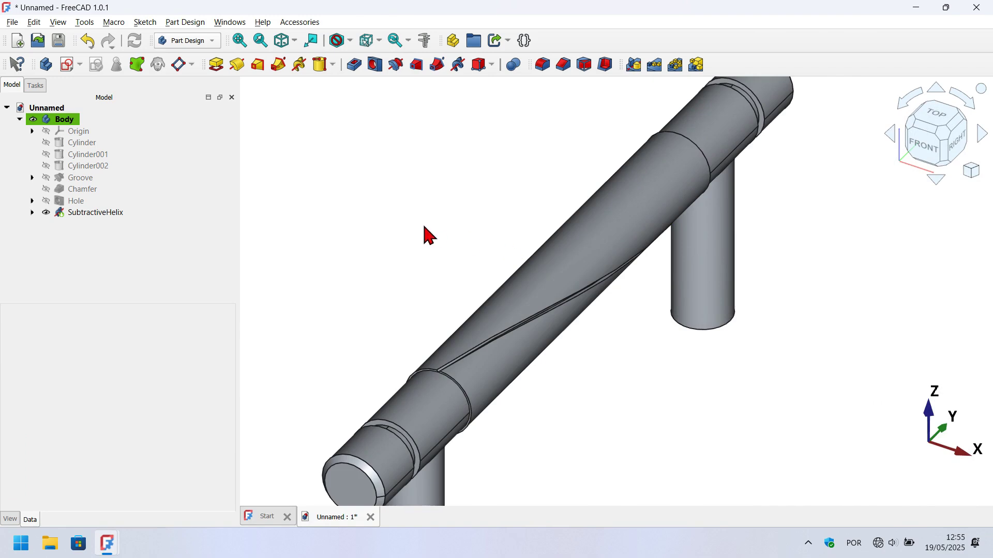
- Start a second subtractive helix from the existing helix's Sketch001 around the Base Y axis, with a pitch of 175 mm and a height of 75 mm
click(90, 214)
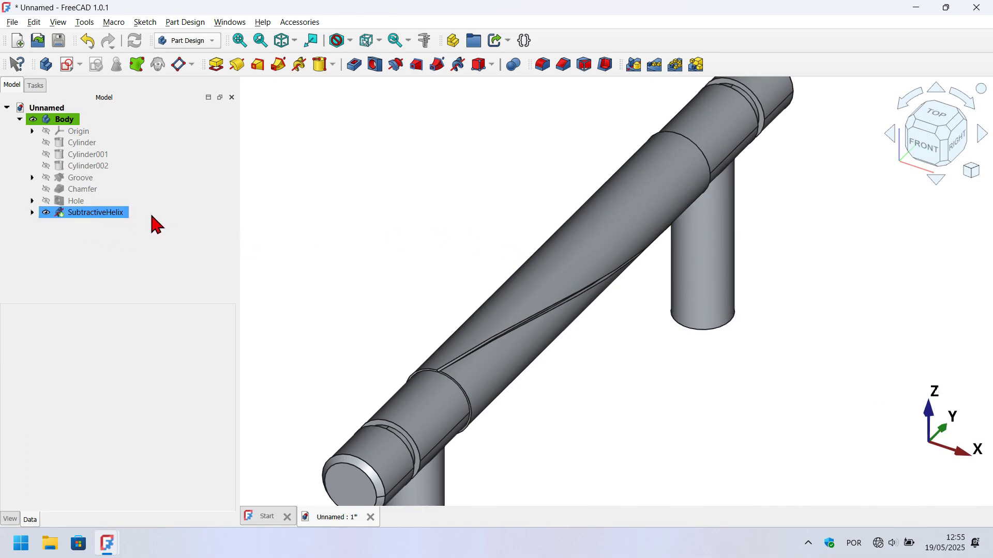
click(34, 222)
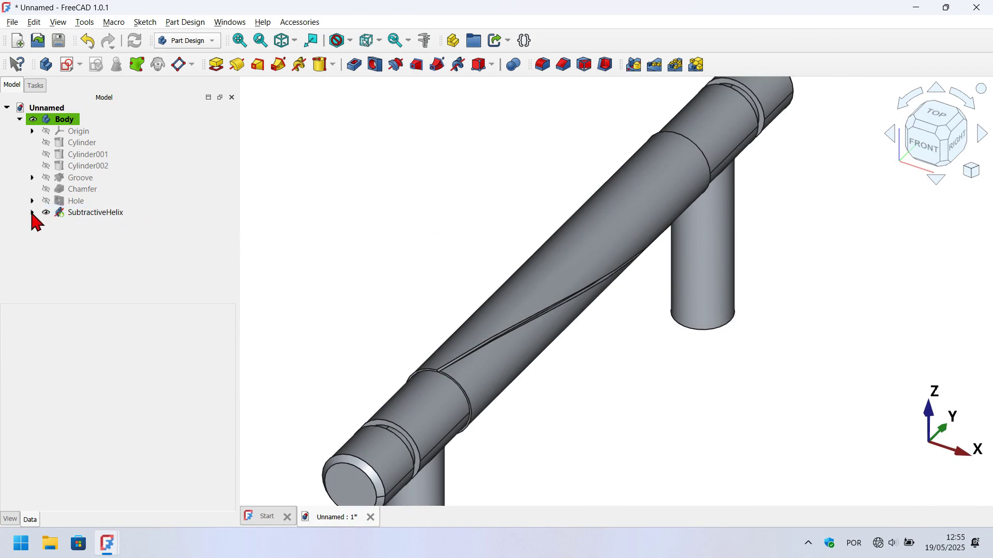
click(32, 213)
click(106, 226)
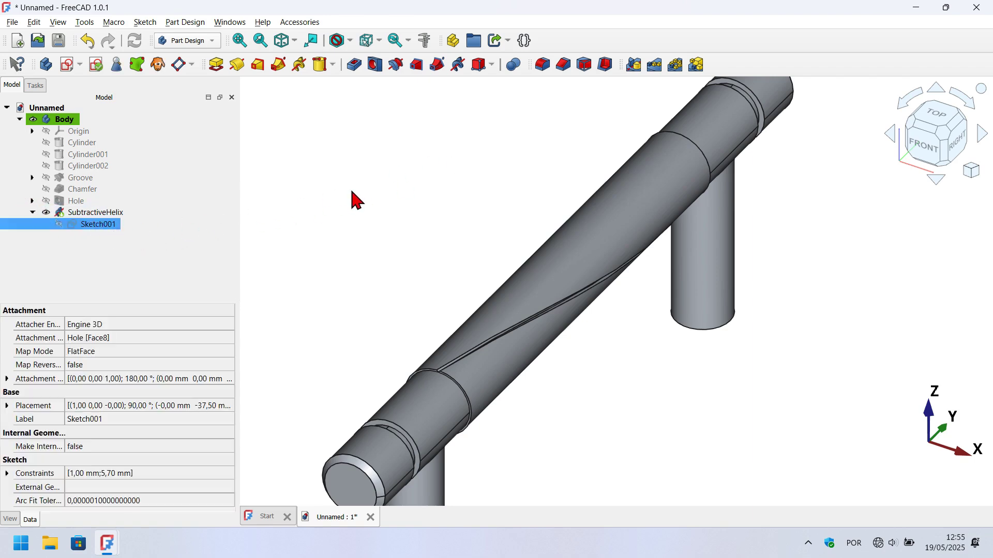
click(458, 65)
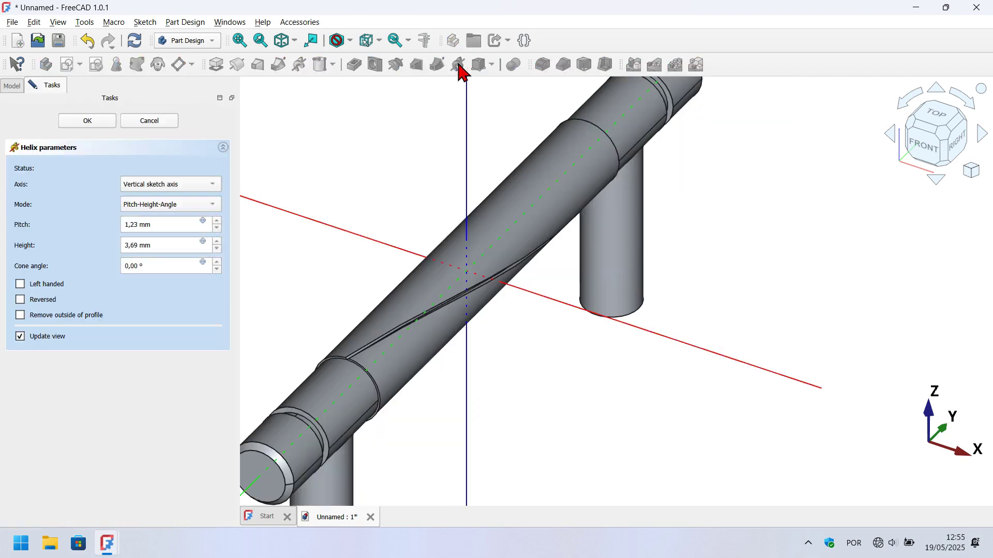
click(169, 189)
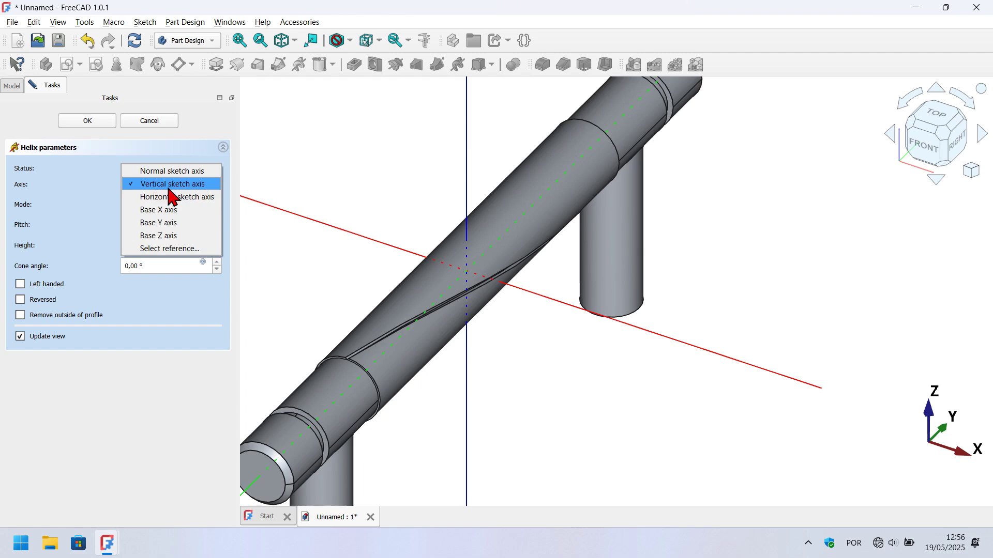
click(188, 228)
drag(195, 228, 111, 226)
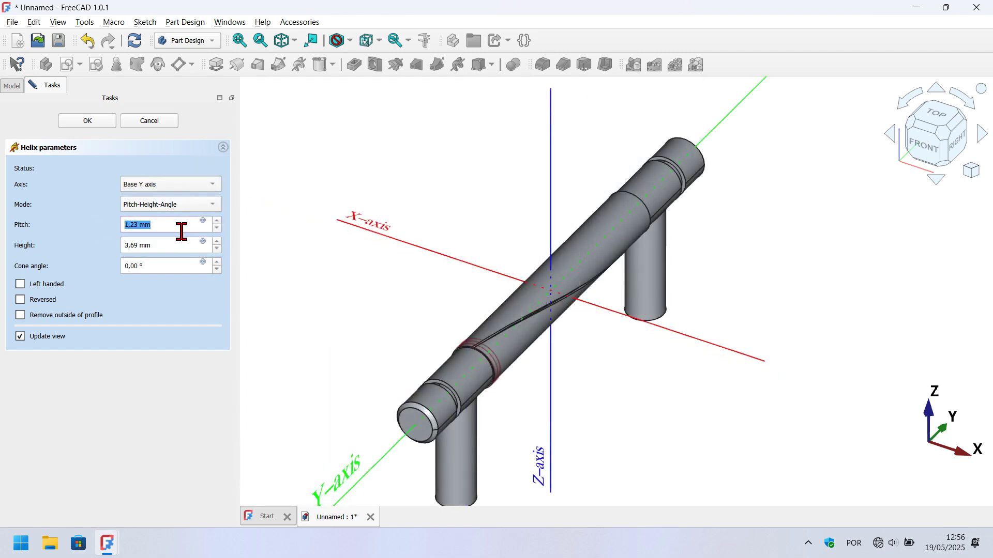
text(175)
drag(162, 246, 80, 246)
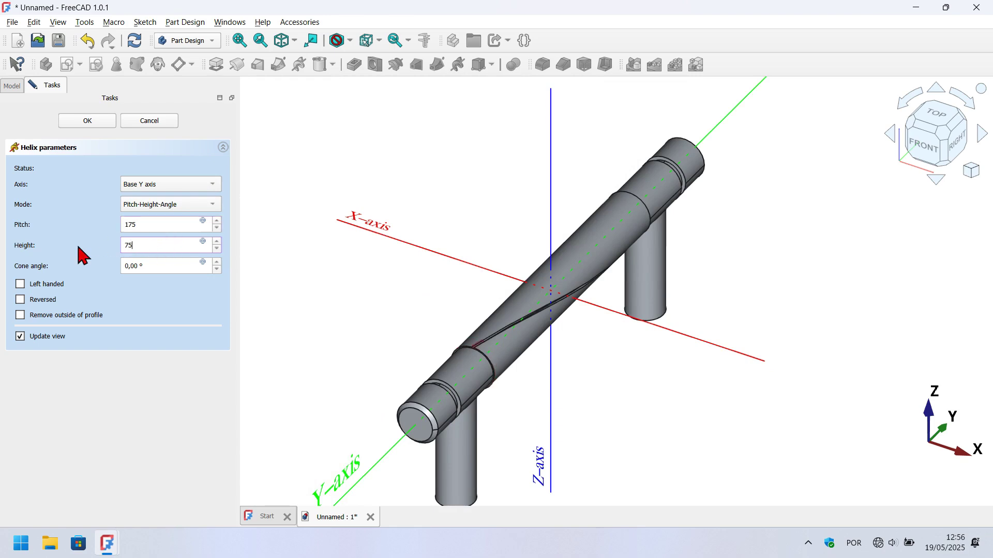
- Make the second helix left-handed and finish the cut
click(46, 288)
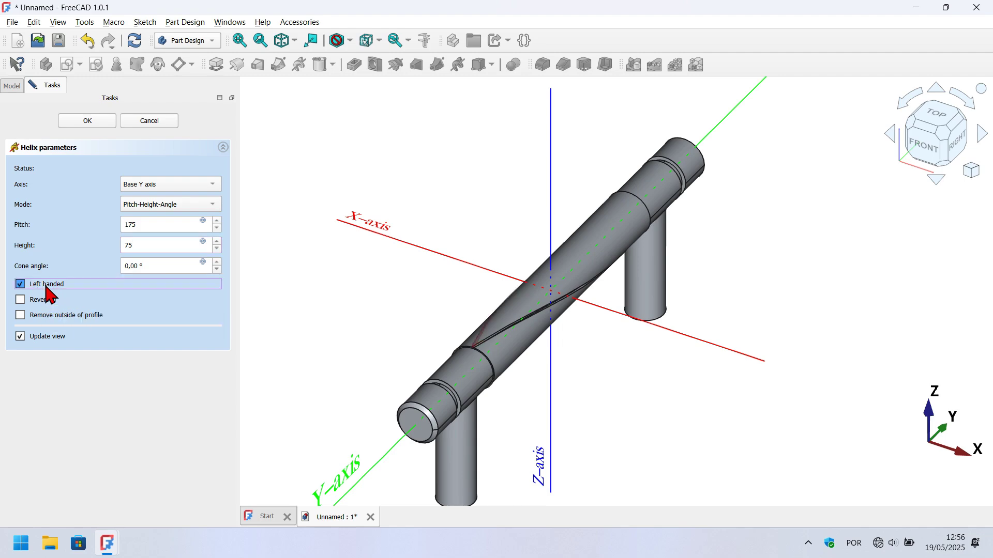
scroll(564, 309, up, 1)
middle_drag(516, 199, 595, 248)
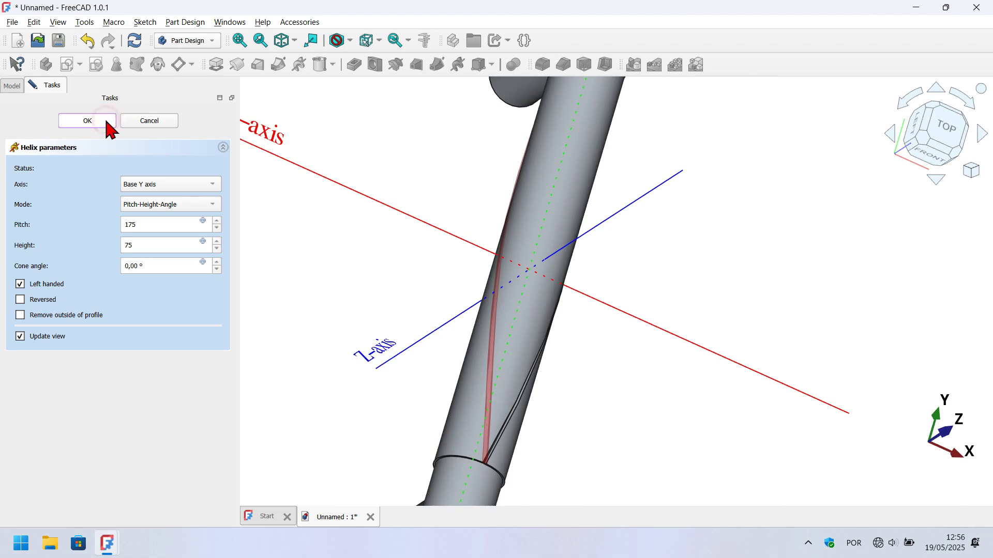
click(88, 121)
key(0)
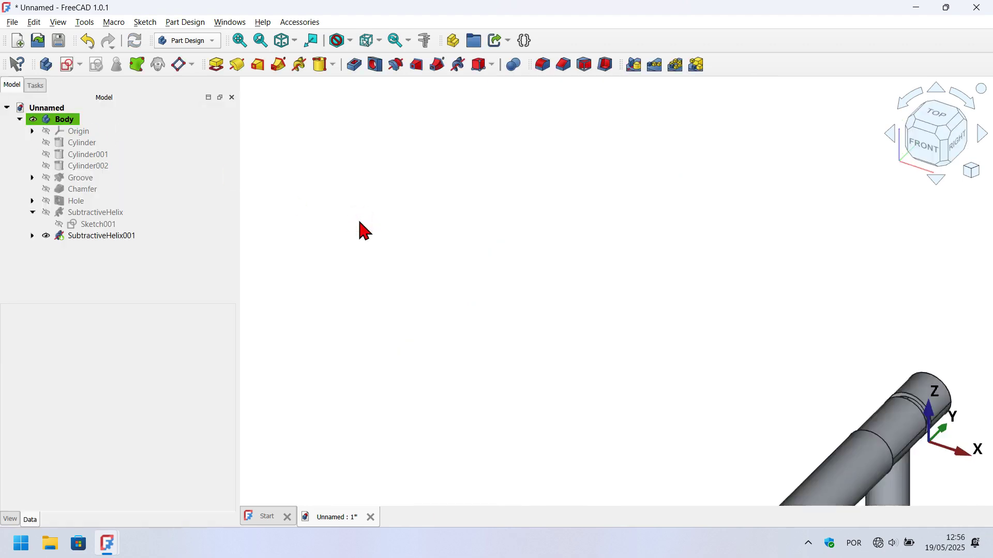
scroll(638, 239, up, 4)
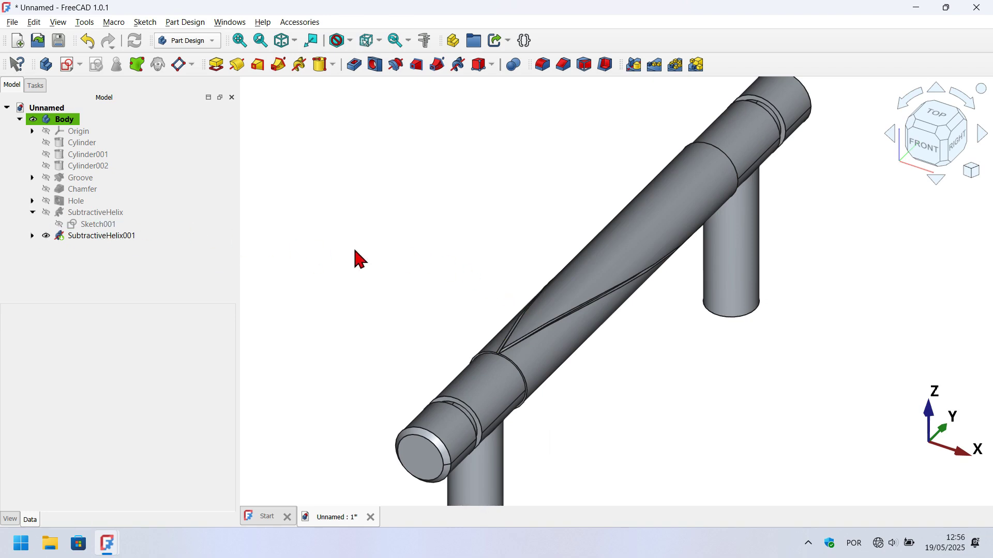
- Look at the knurling on the finished handle in the Knurled Cabinet Hardware_1 window and return to the working model
key(alt+Tab)
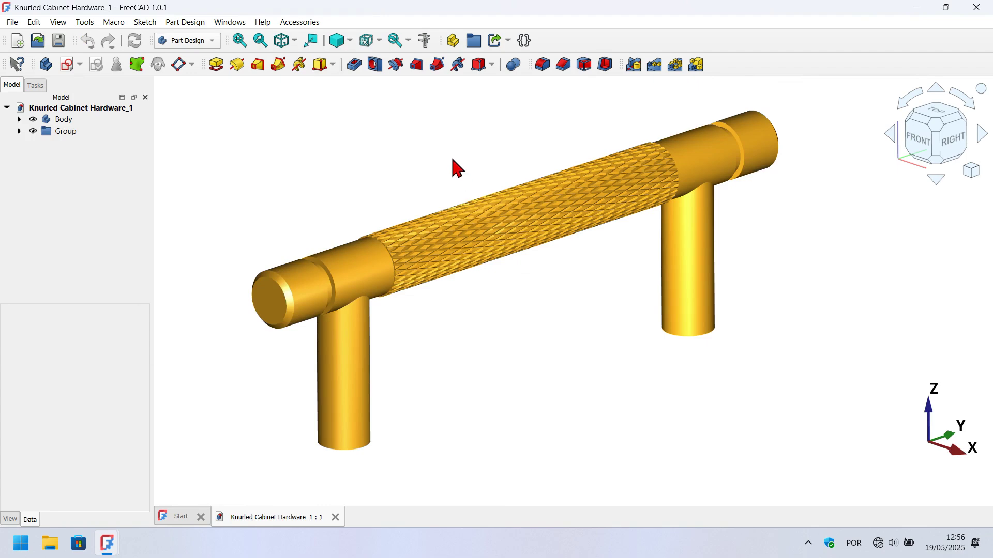
mouse_move(453, 160)
middle_down()
mouse_move(507, 213)
mouse_move(438, 169)
middle_up()
key(alt+Tab)
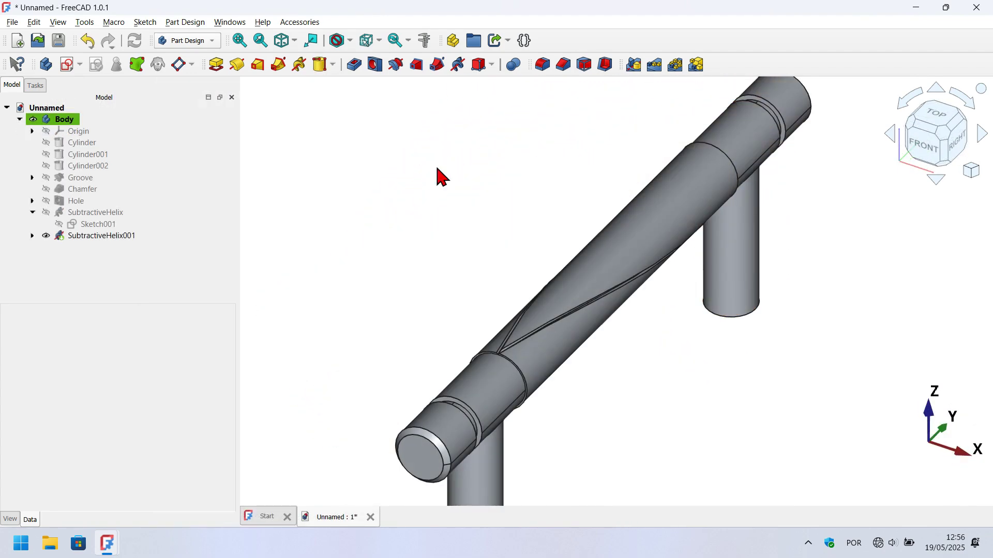
- Repeat both subtractive helices in a polar pattern around the Base Y axis with 30 occurrences over 360°
click(119, 216)
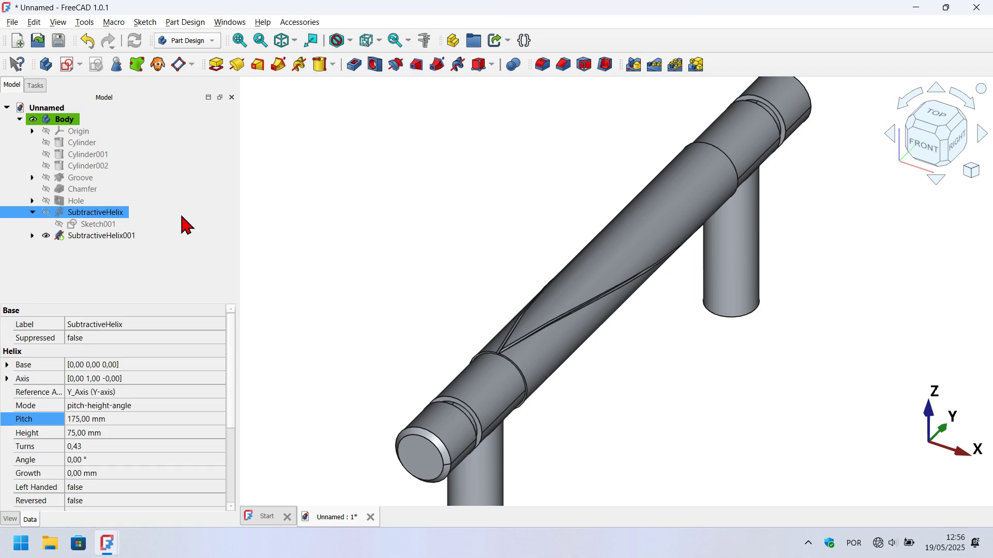
ctrl+click(120, 237)
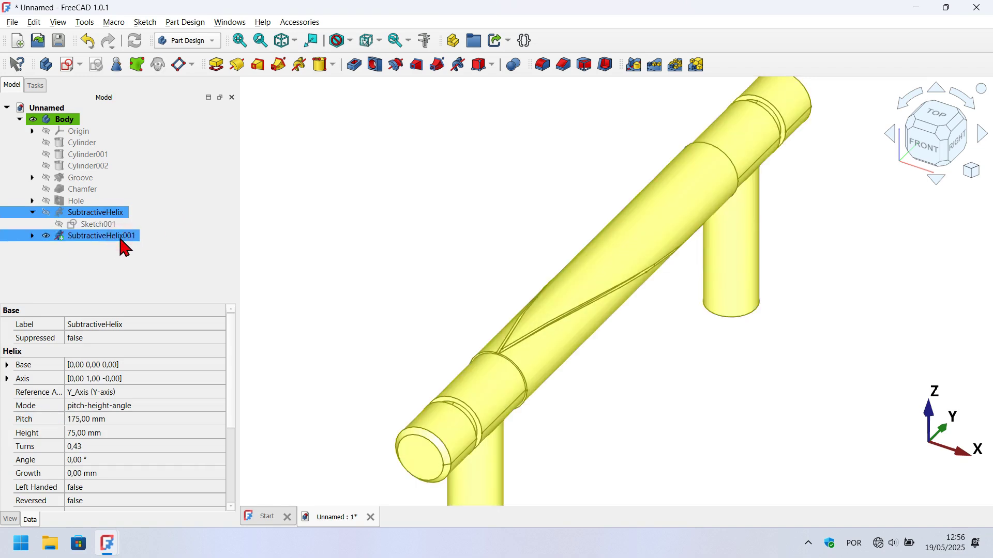
click(677, 65)
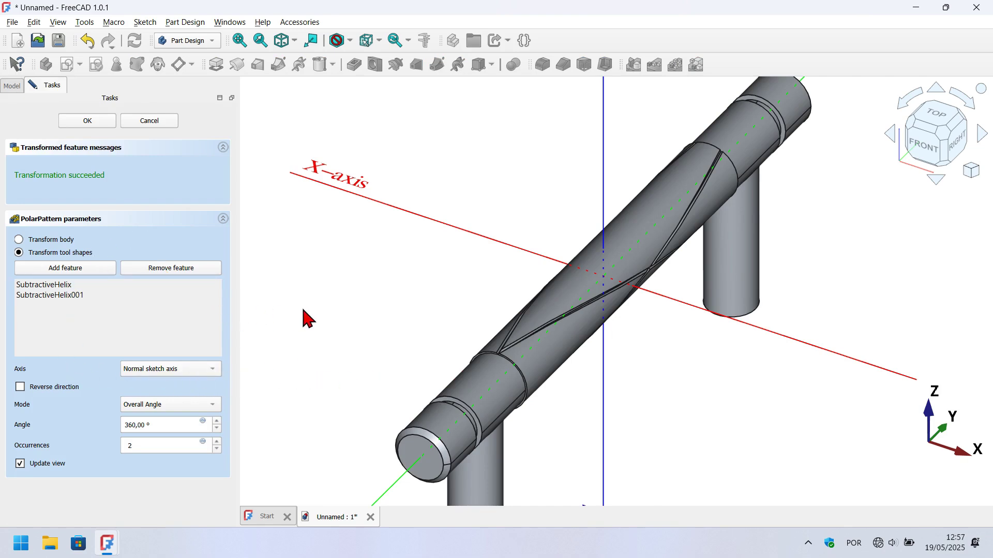
click(176, 368)
click(186, 420)
double_click(153, 448)
text(30)
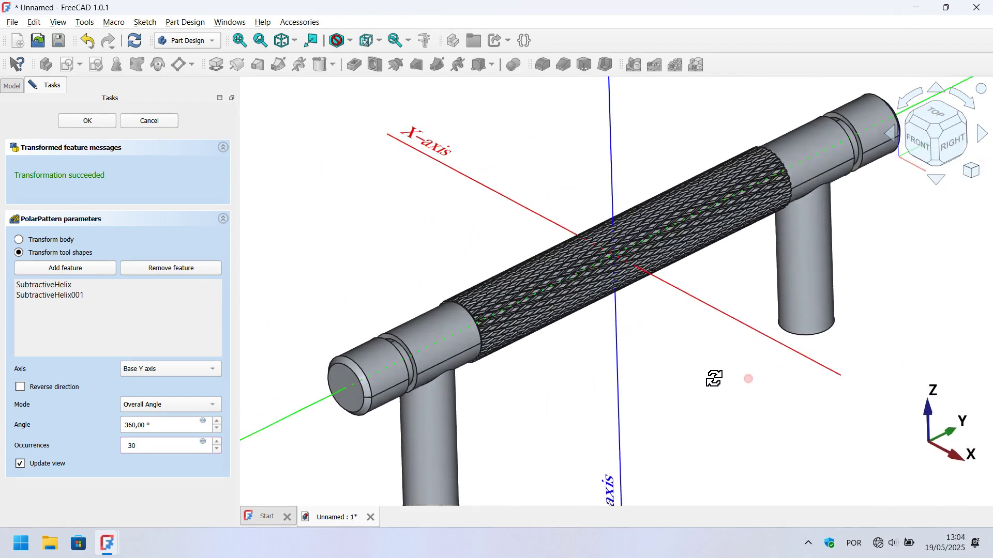
middle_drag(714, 377, 680, 354)
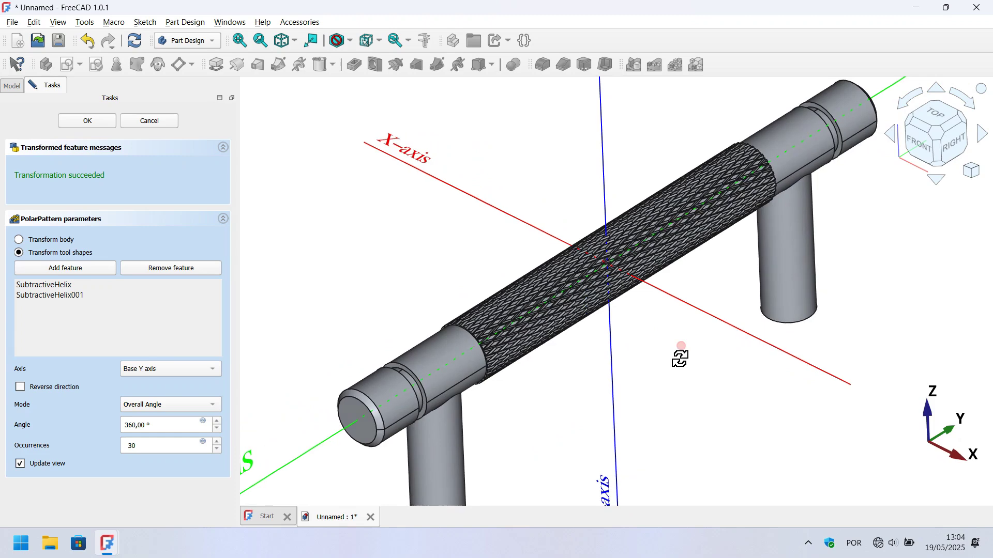
click(88, 124)
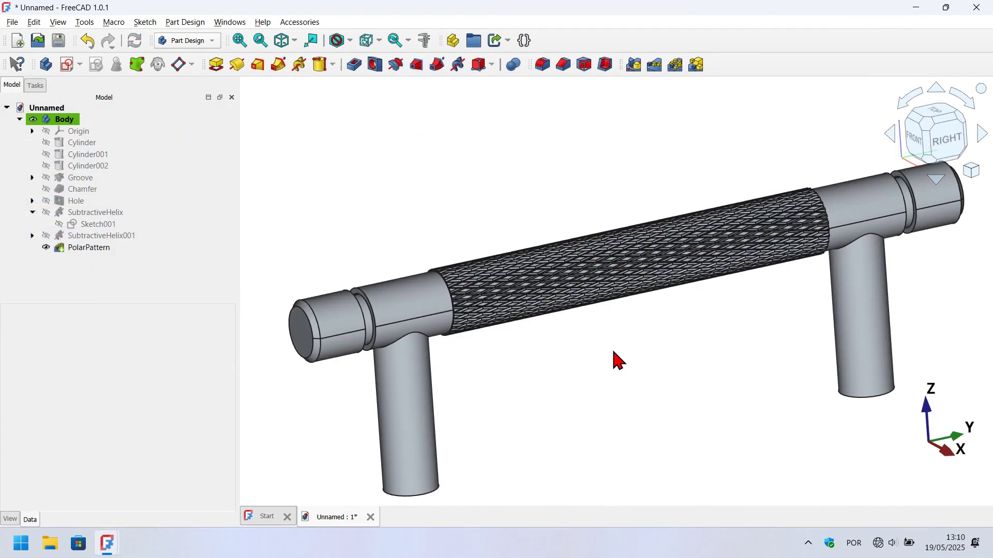
- Examine the handle's knurled grip up close and from several sides, ending with an isometric view of the whole handle
middle_drag(627, 359, 684, 371)
scroll(622, 246, up, 2)
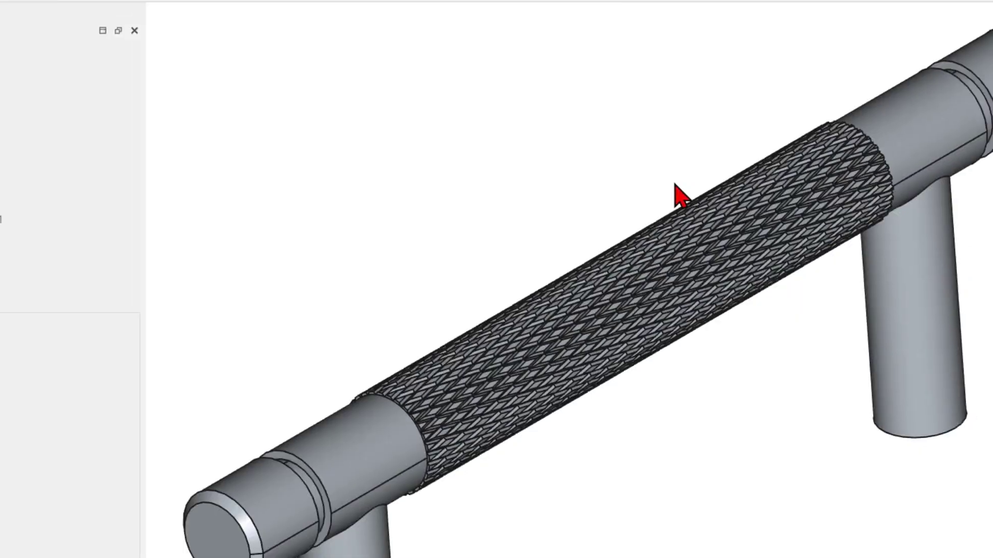
click(667, 367)
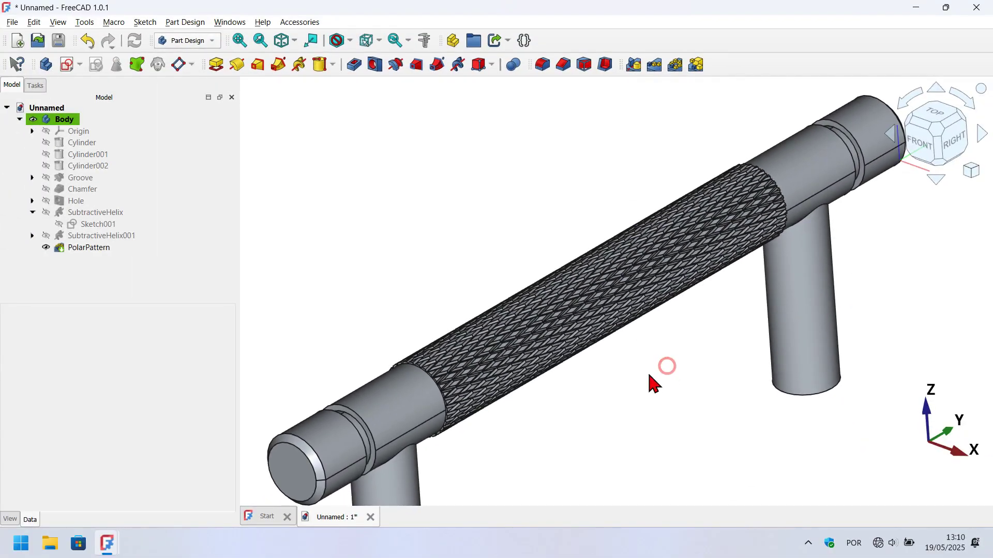
middle_drag(650, 380, 914, 412)
scroll(631, 254, down, 2)
key(0)
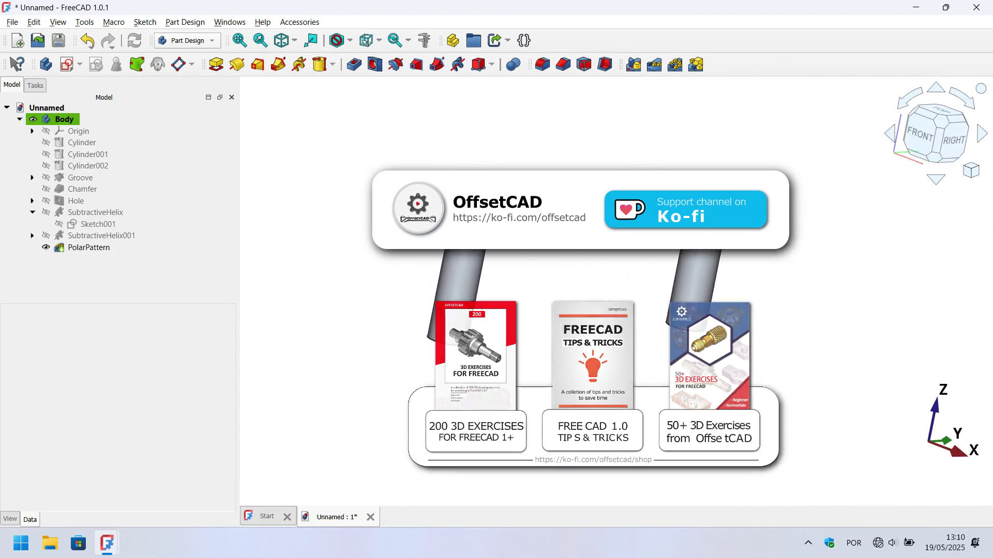
middle_drag(640, 173, 569, 184)
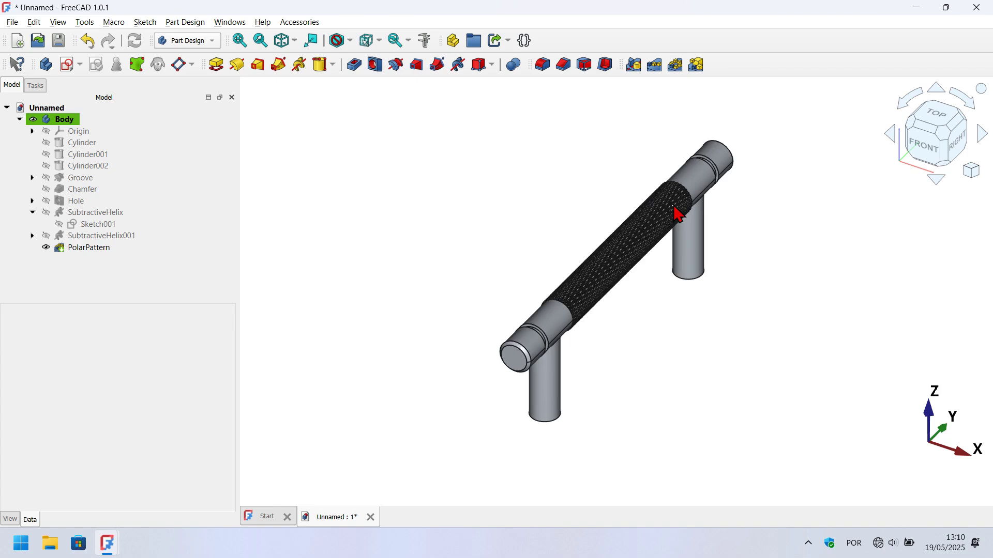
- Inspect the completed handle from the front, right and rear sides, including close views of the crossing knurl grooves and a grooved bar end
scroll(678, 214, up, 4)
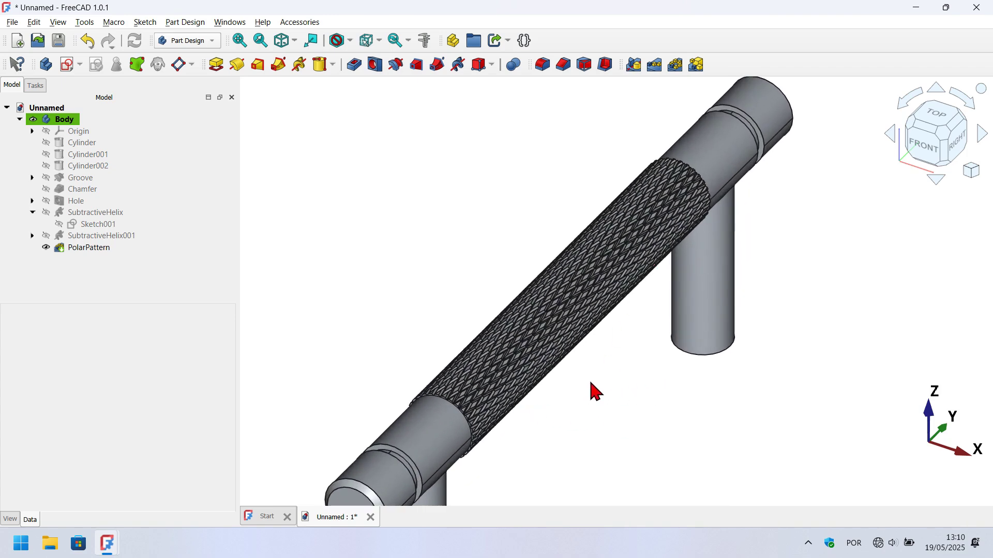
scroll(628, 393, down, 3)
middle_drag(644, 417, 500, 403)
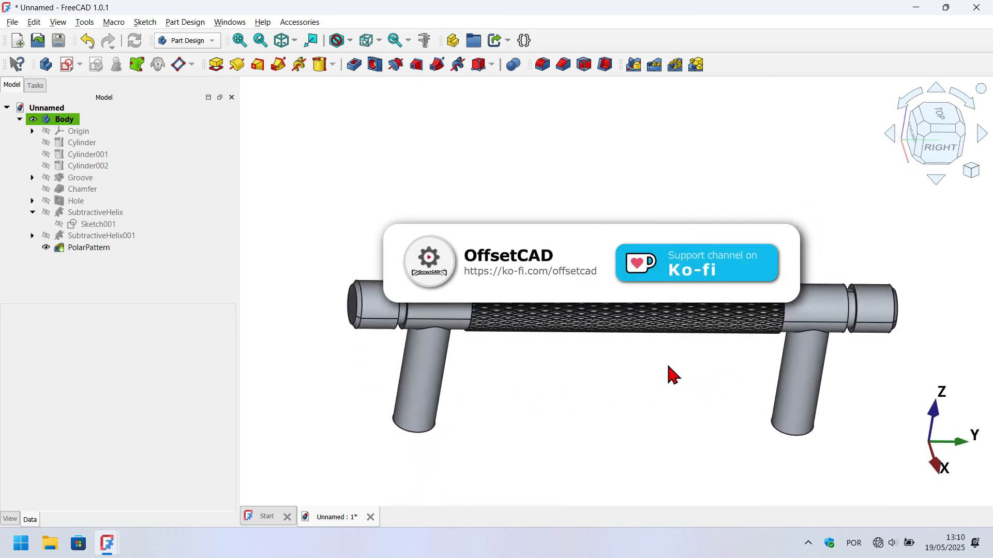
middle_drag(761, 367, 629, 350)
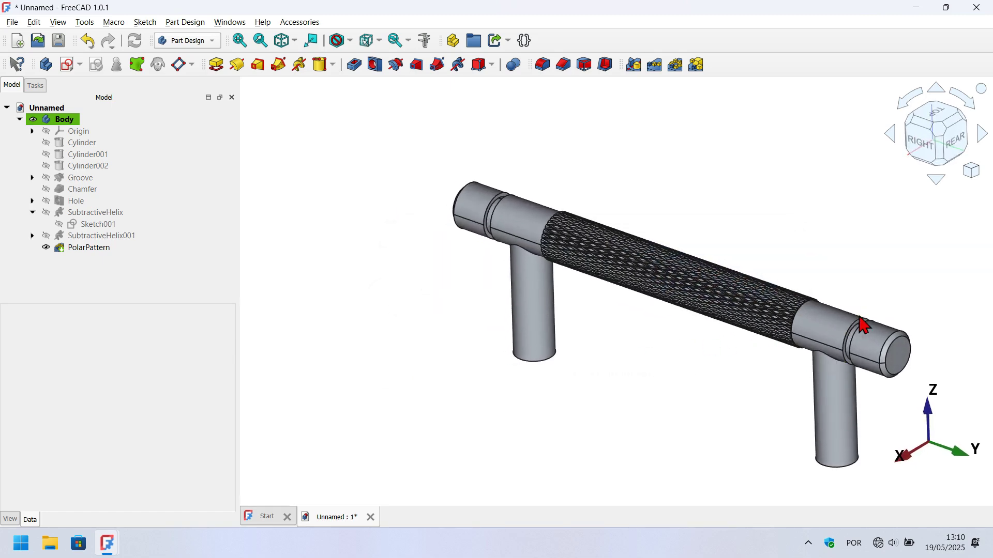
scroll(860, 337, up, 5)
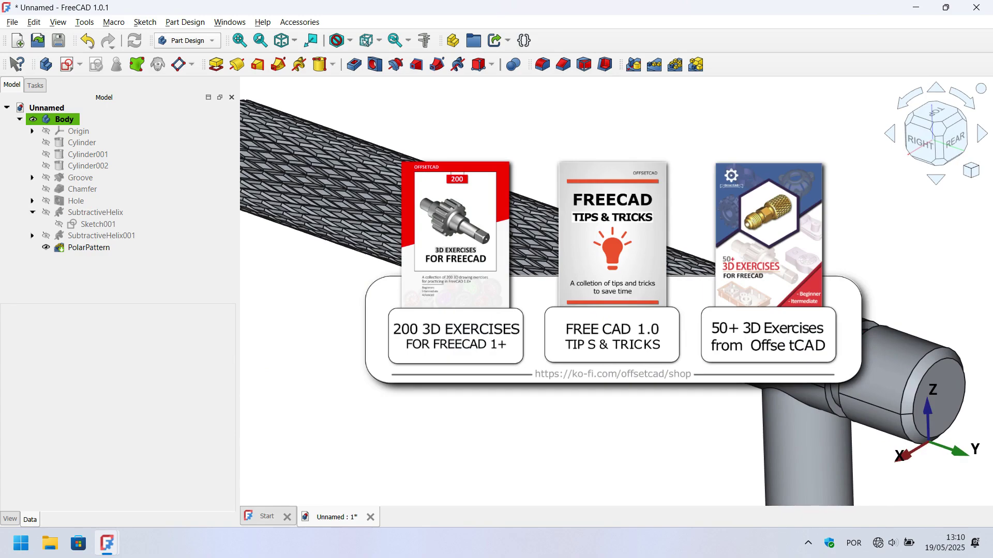
scroll(641, 336, down, 5)
middle_drag(465, 361, 648, 352)
scroll(648, 352, down, 5)
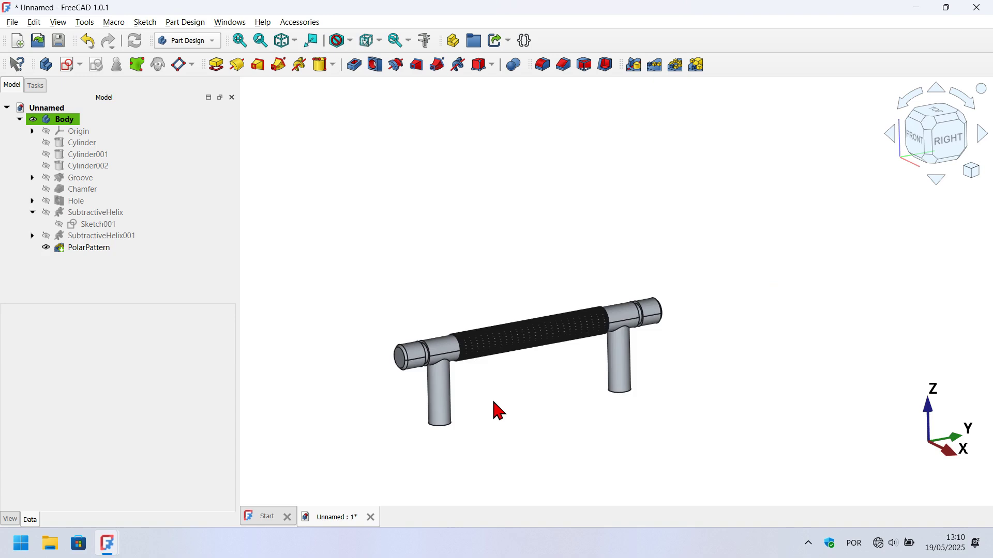
scroll(497, 410, up, 3)
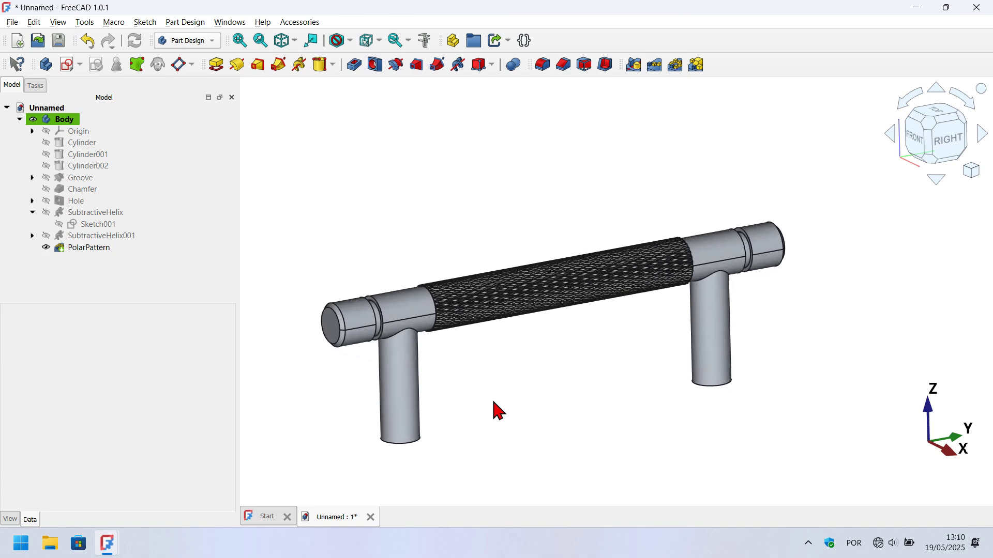